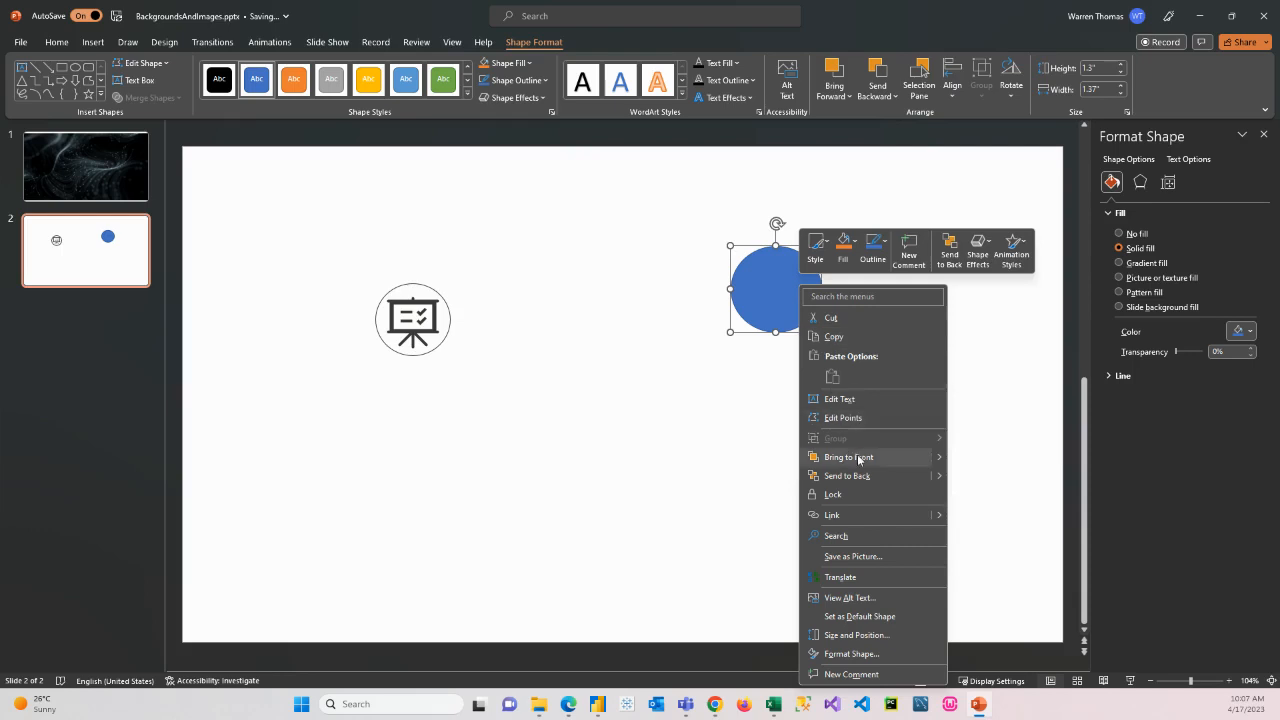
# - Send the blue circle behind the presentation icon with no fill, and center the icon inside it
pyautogui.click(850, 476)
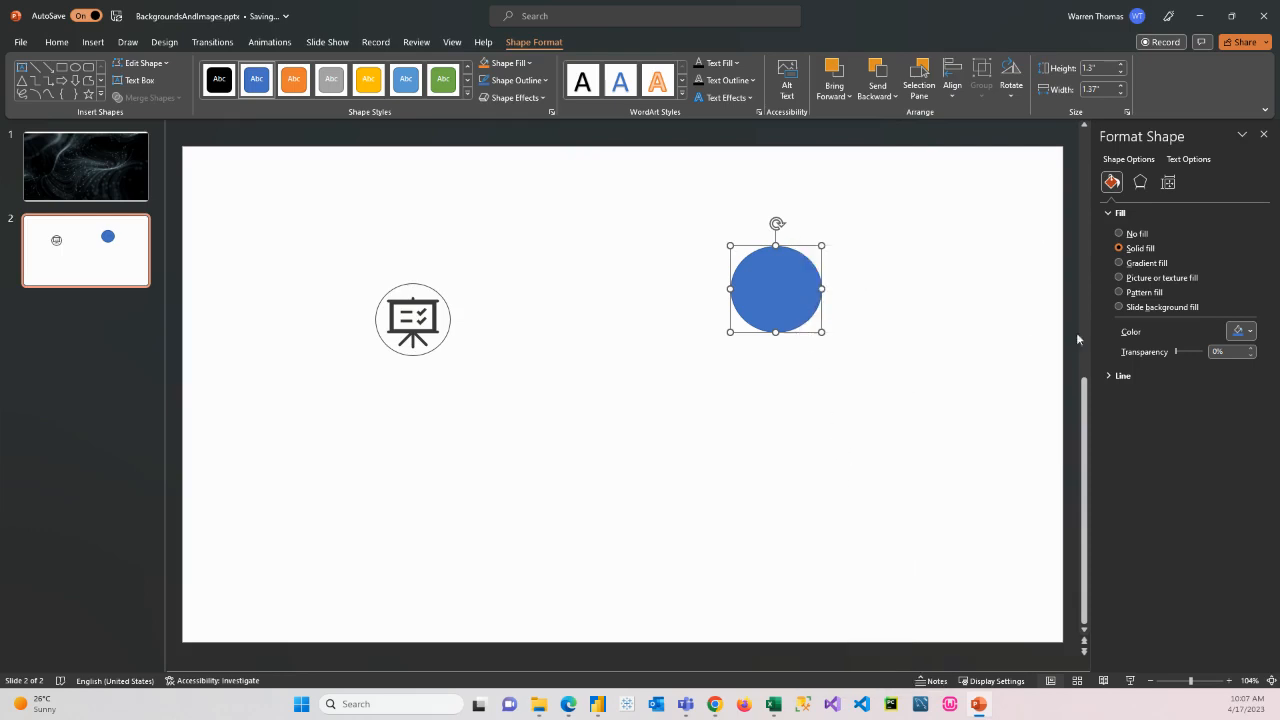
pyautogui.click(1120, 234)
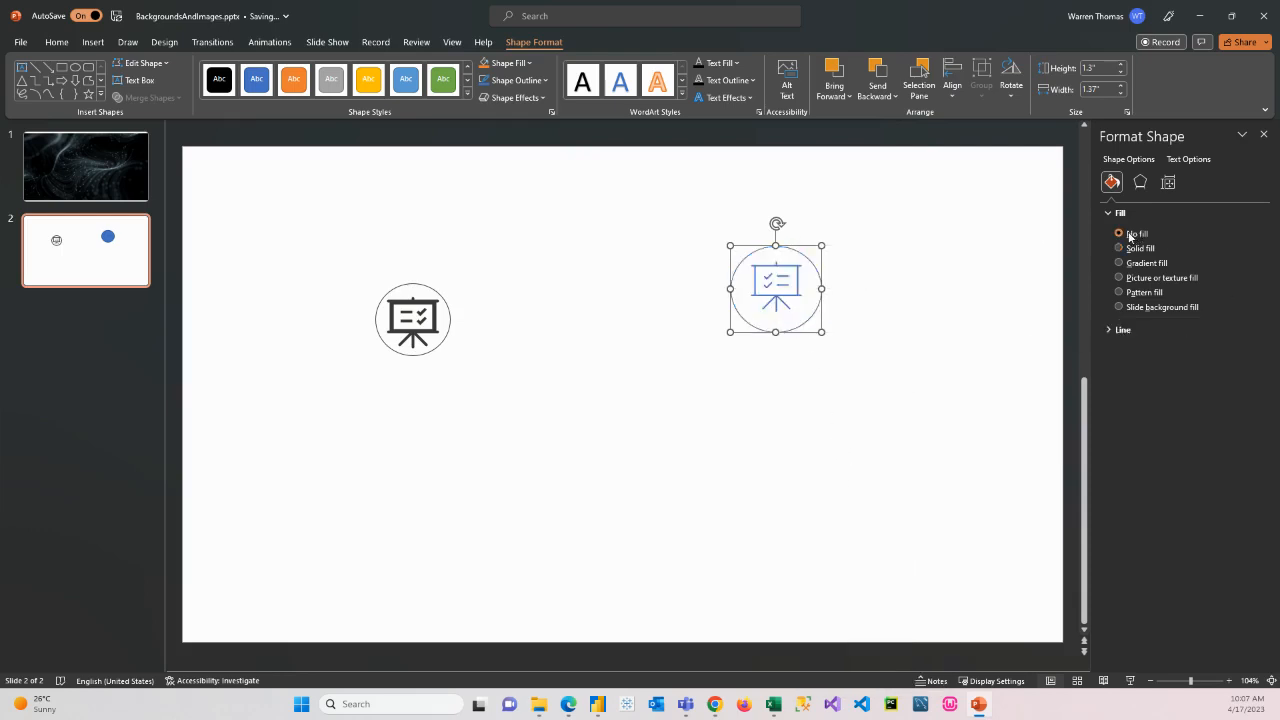
pyautogui.click(804, 314)
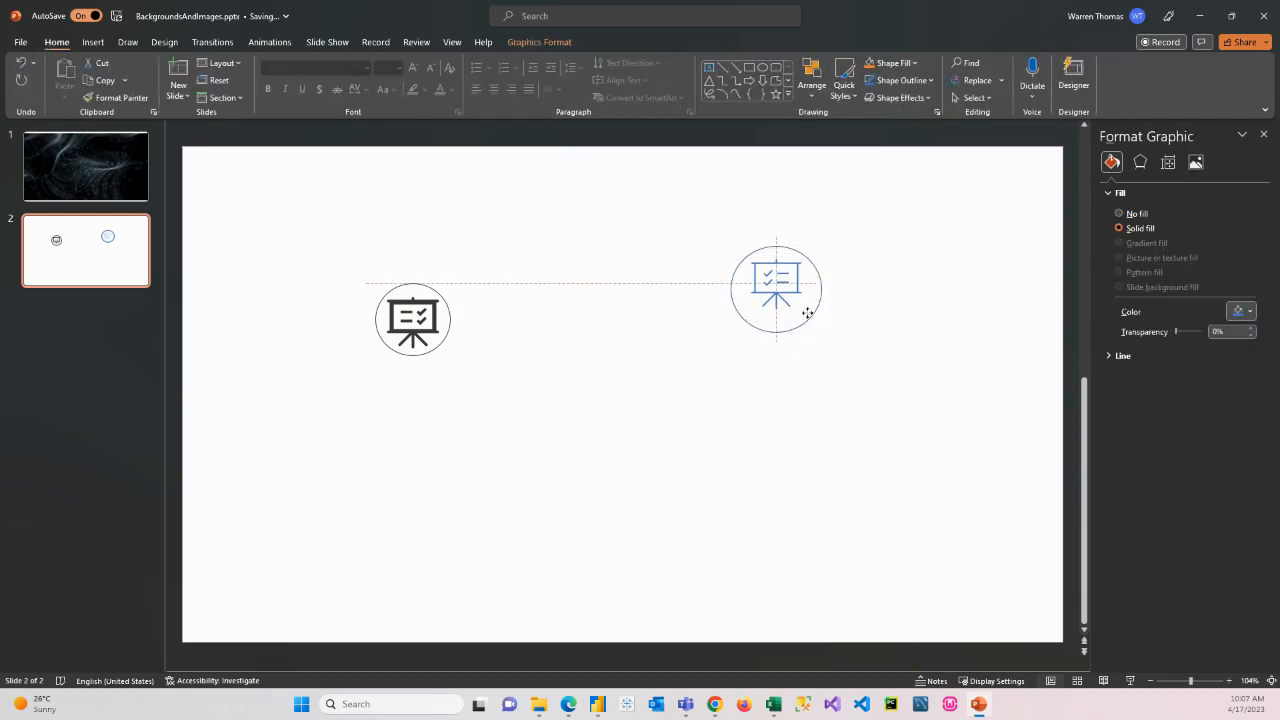
pyautogui.moveTo(790, 306); pyautogui.dragTo(796, 314)
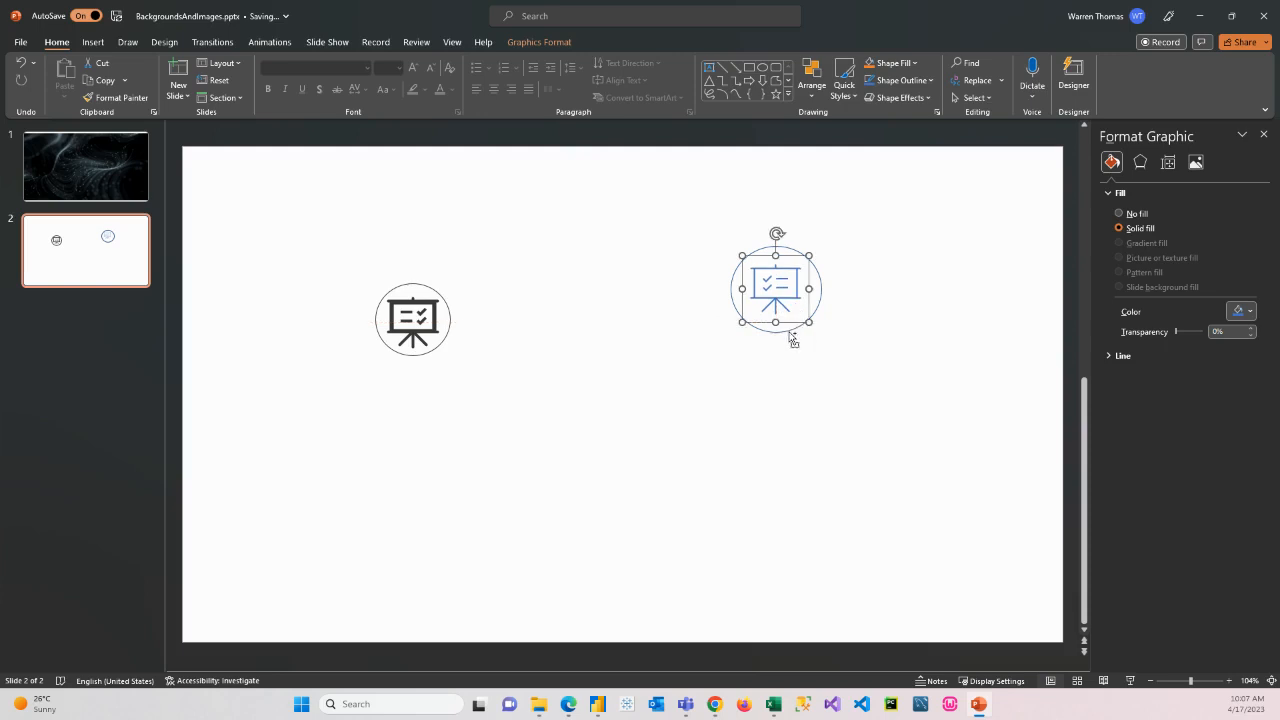
# - Group the blue icon with its circle and move the group lower on the slide
pyautogui.keyDown('shift'); pyautogui.click(791, 334); pyautogui.keyUp('shift')
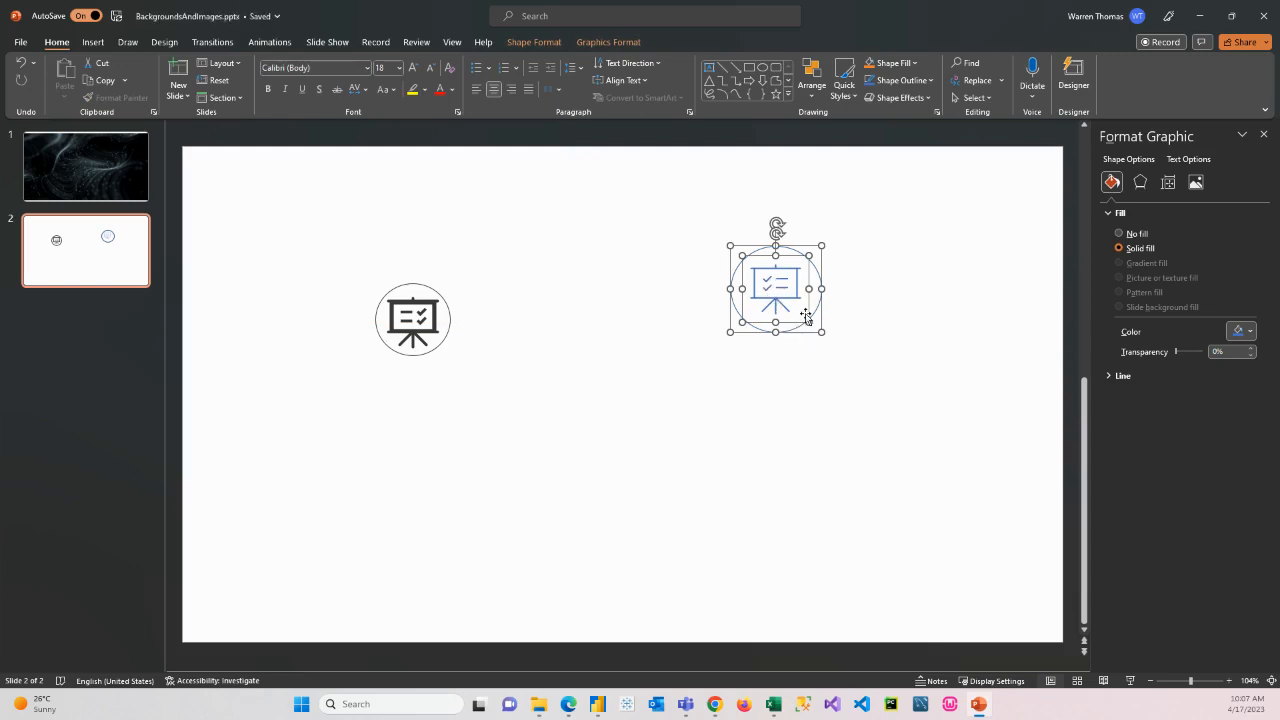
pyautogui.rightClick(818, 305)
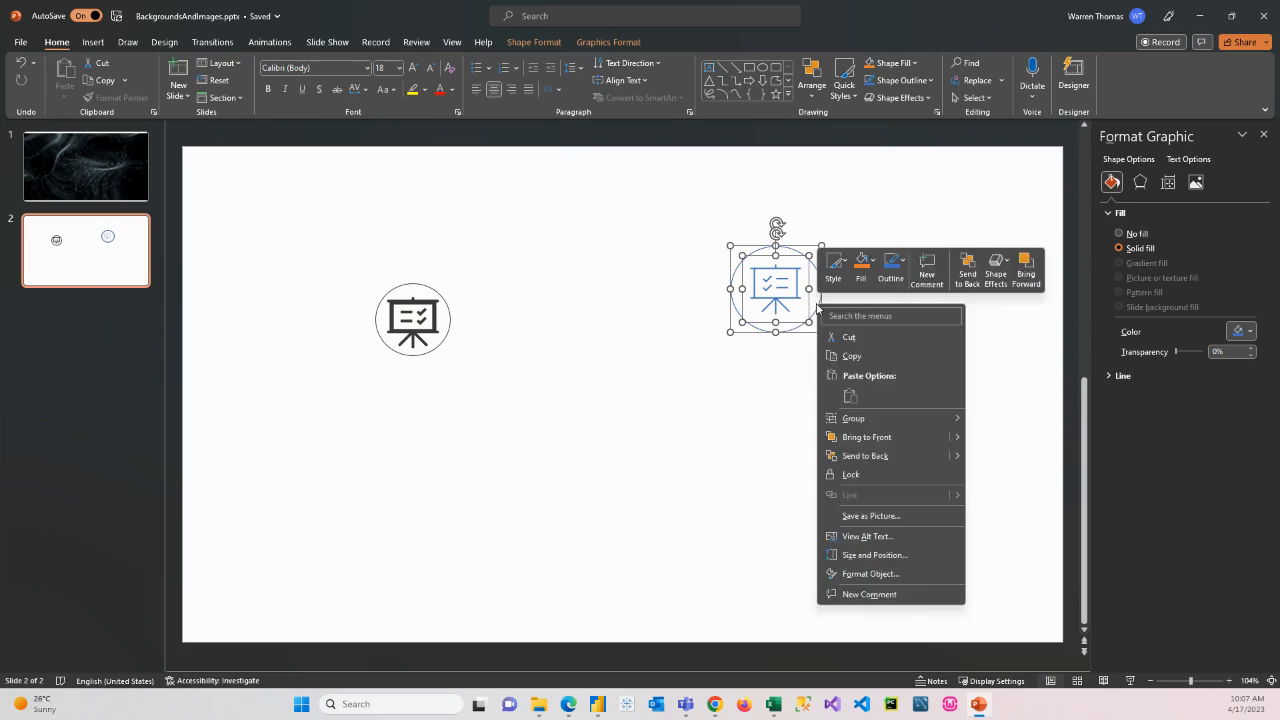
pyautogui.moveTo(875, 418)
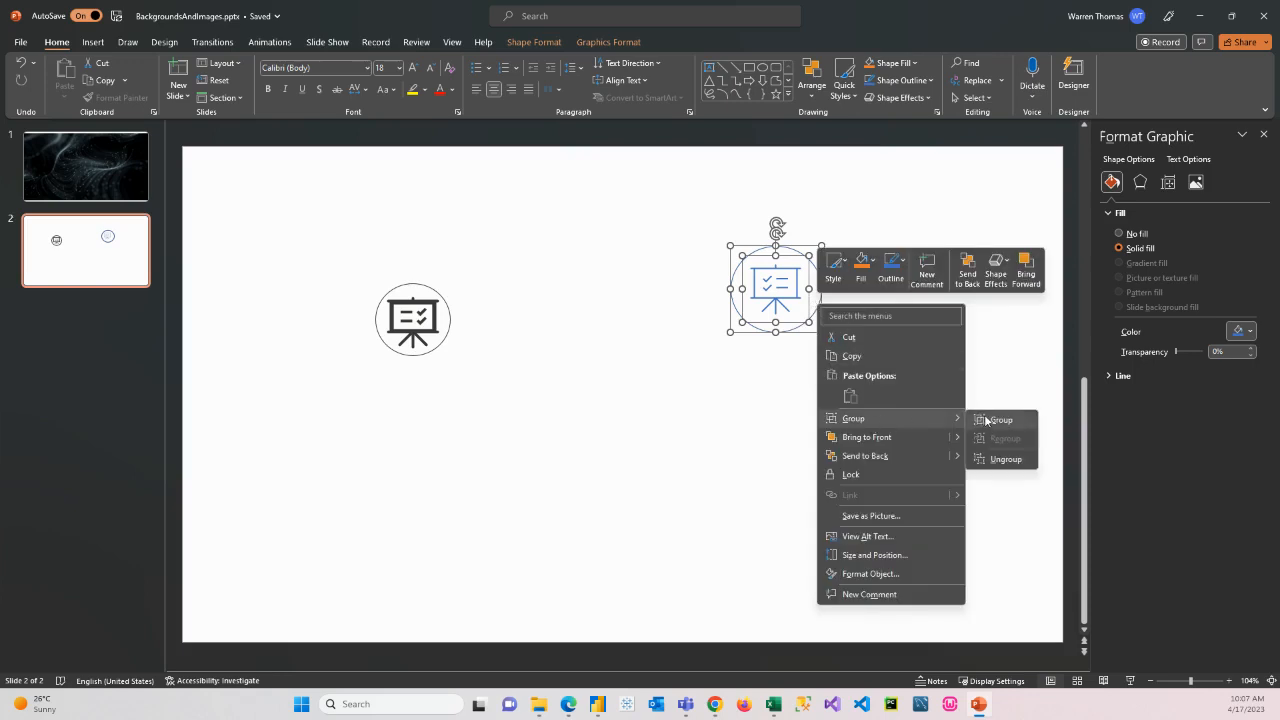
pyautogui.click(992, 418)
pyautogui.click(771, 469)
pyautogui.moveTo(764, 314); pyautogui.dragTo(757, 430)
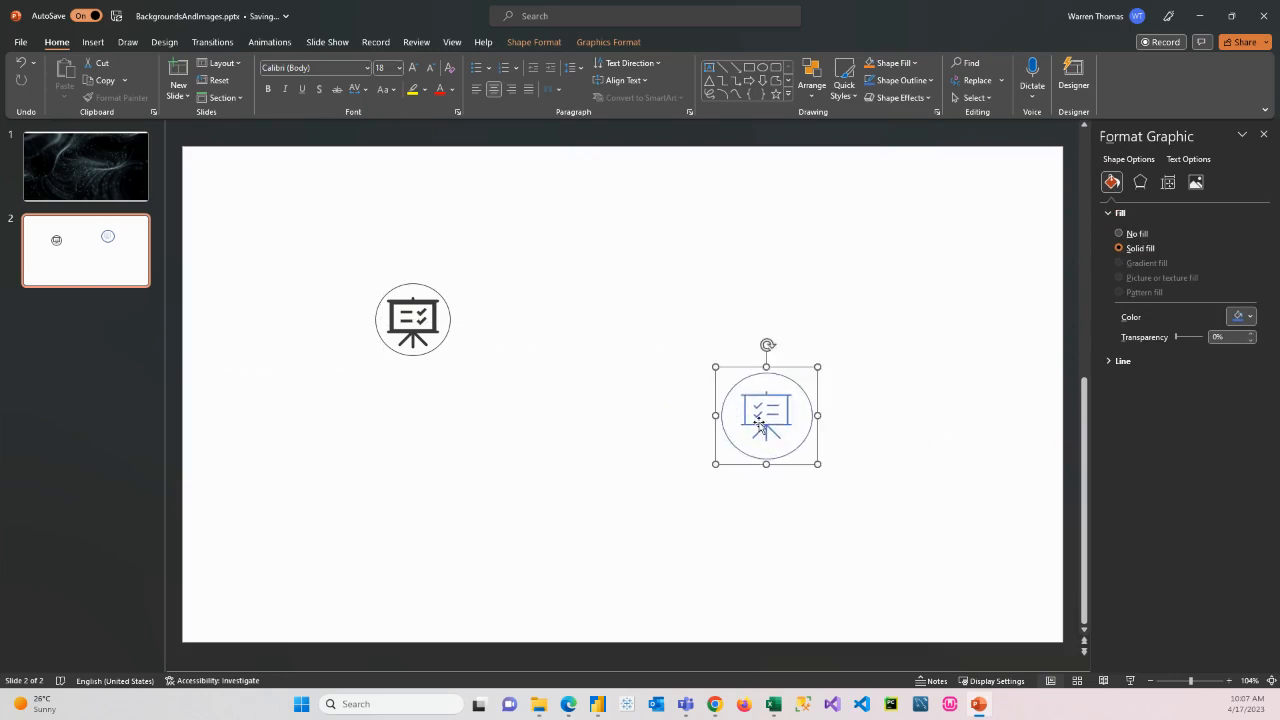
pyautogui.rightClick(809, 379)
pyautogui.rightClick(782, 450)
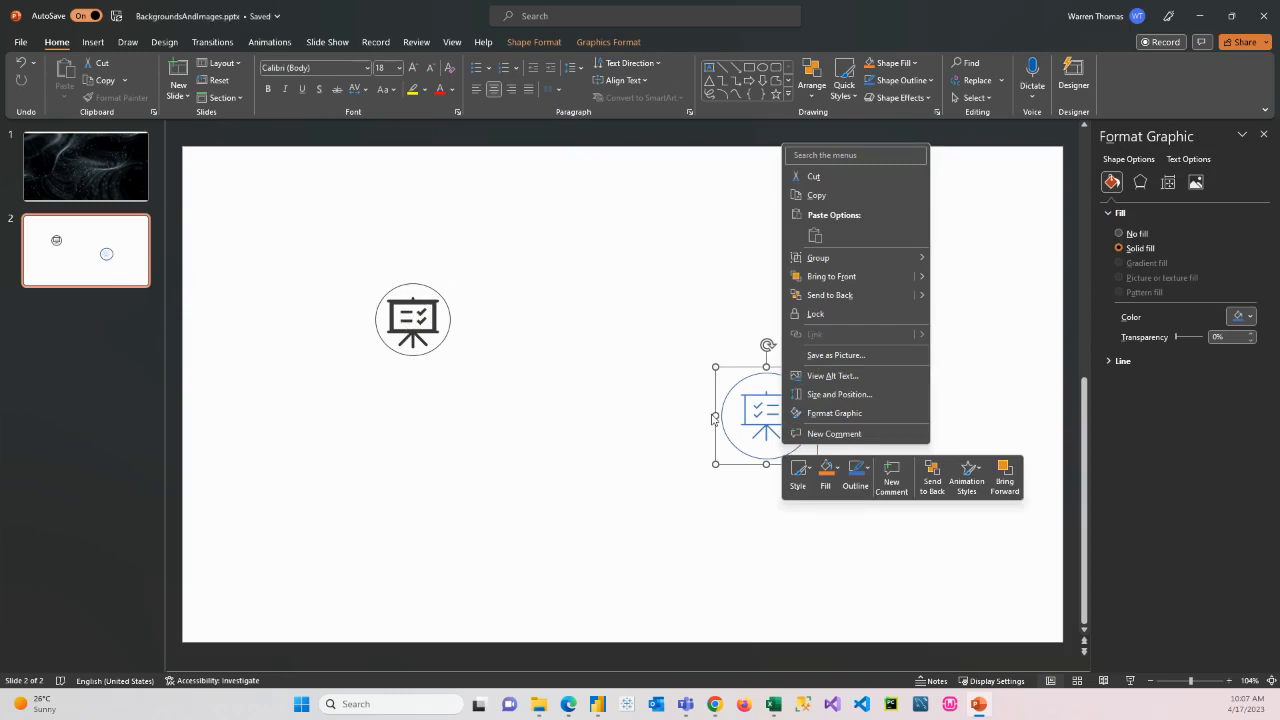
pyautogui.press('Escape')
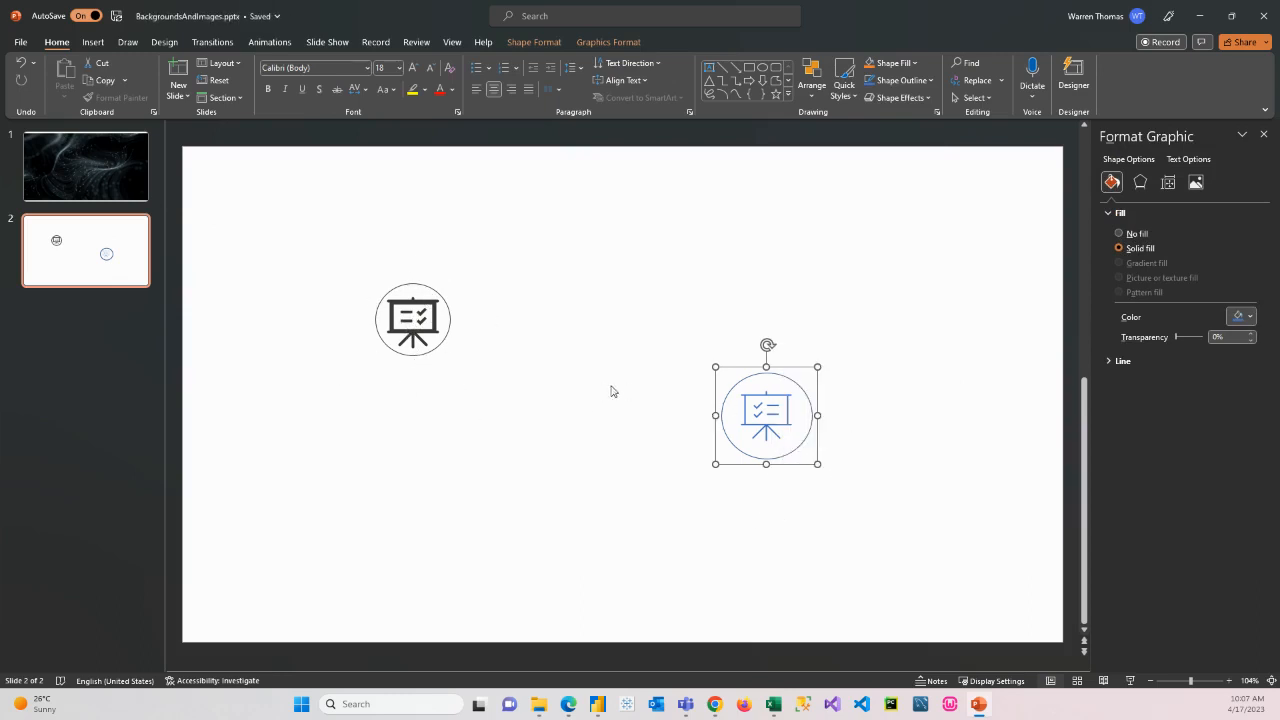
# - Switch to File Explorer and open the Images folder inside Intermediate PowerBI to view the saved images
pyautogui.click(1199, 16)
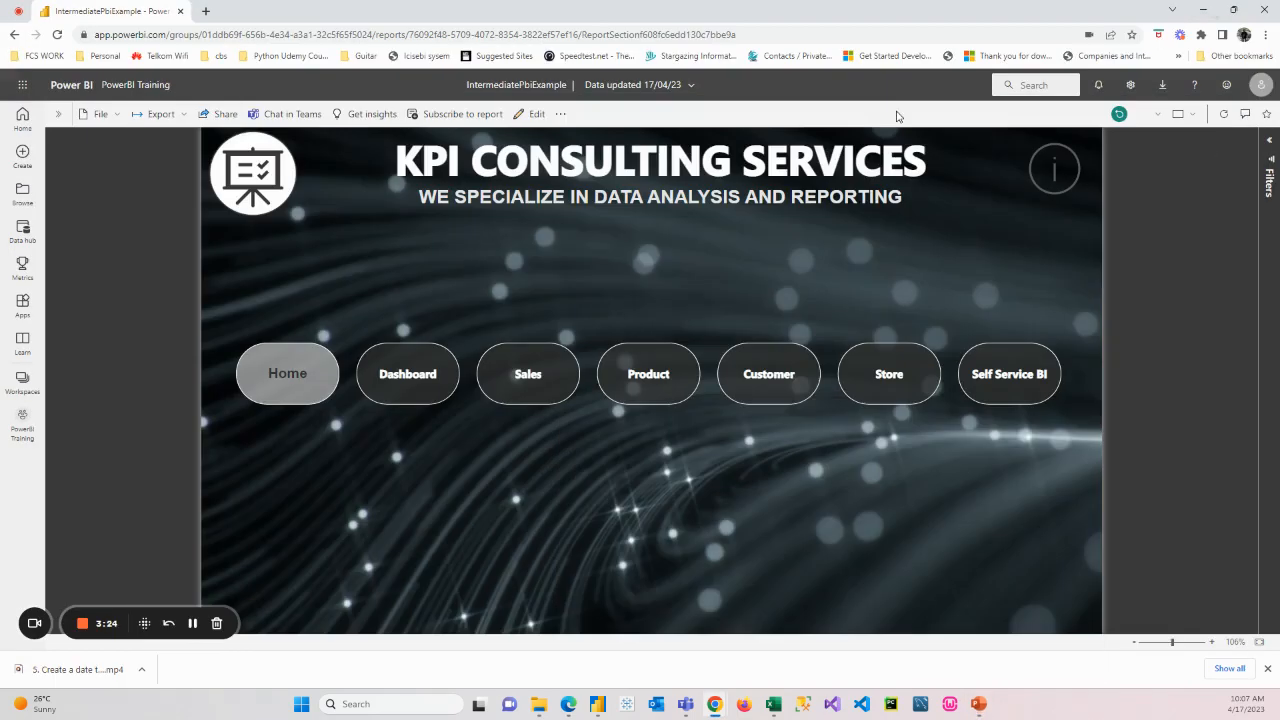
pyautogui.click(539, 712)
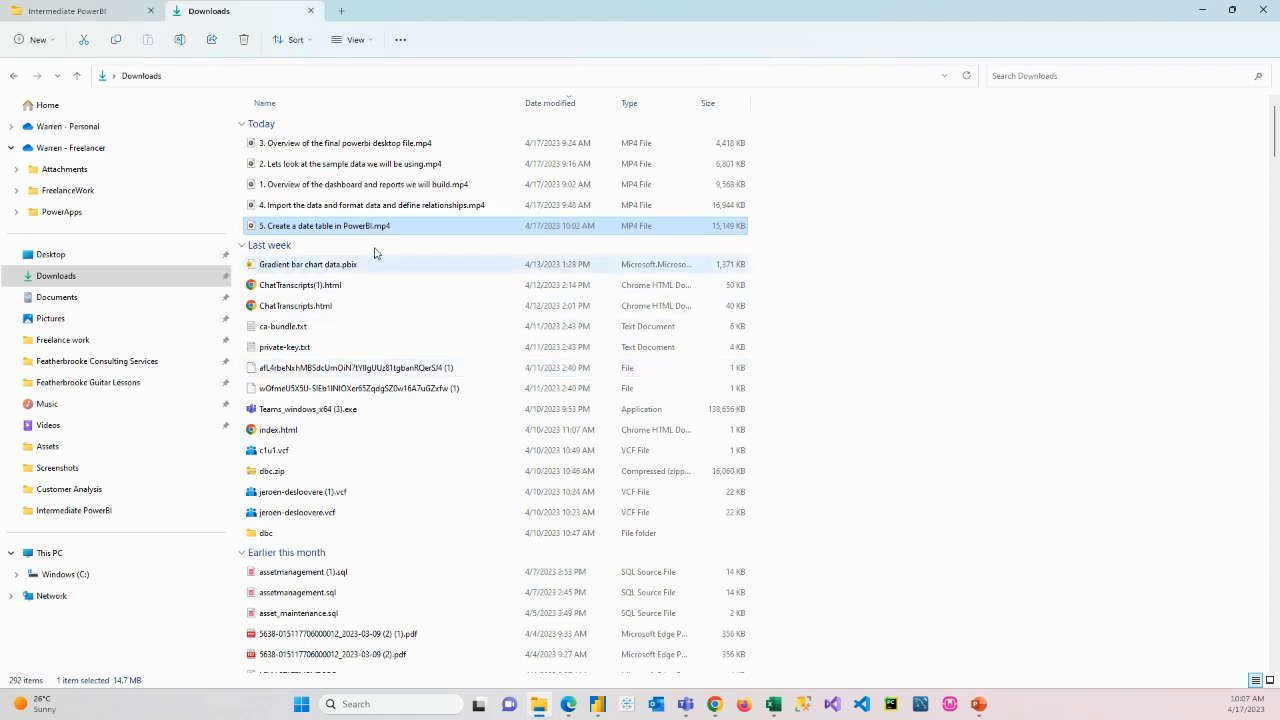
pyautogui.click(95, 8)
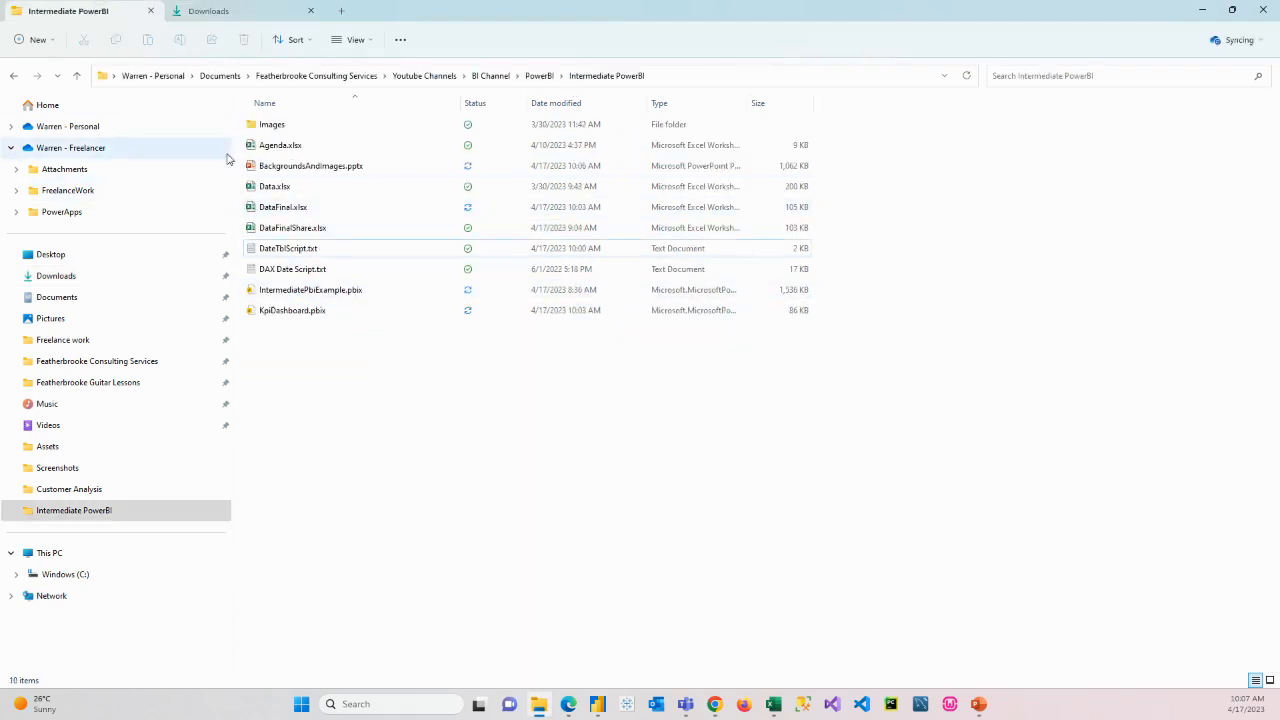
pyautogui.doubleClick(278, 129)
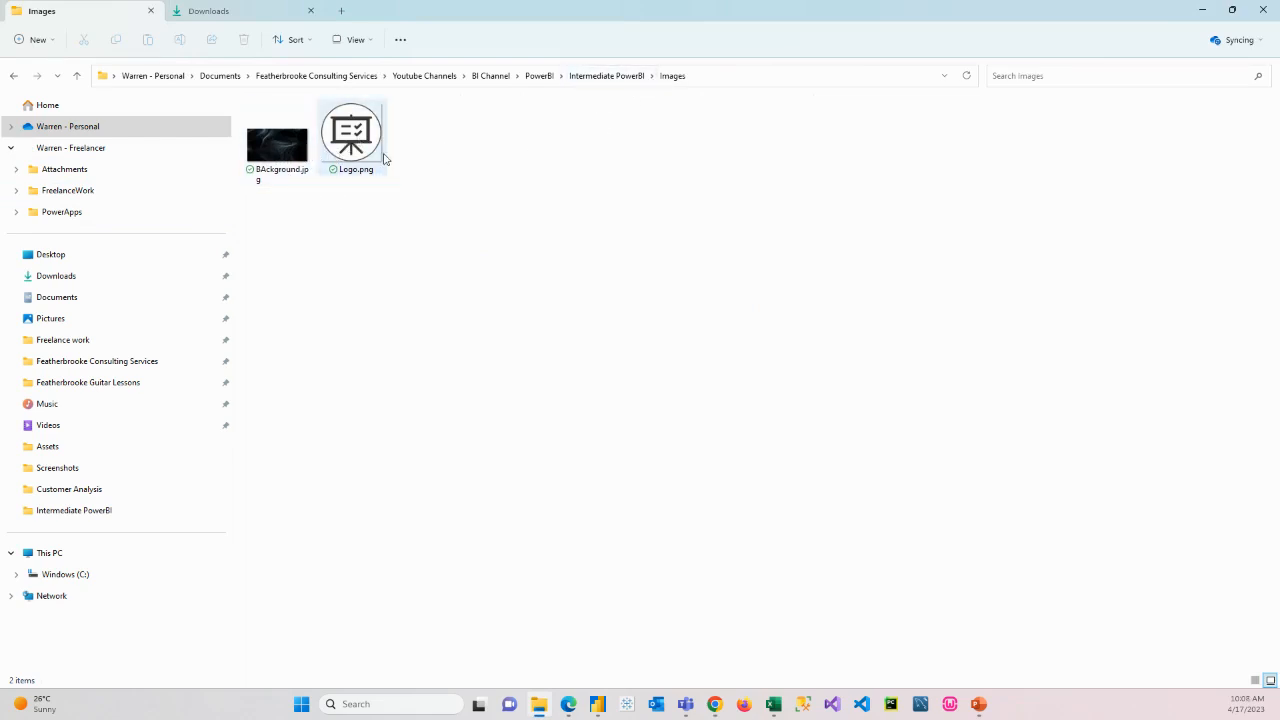
# - Switch to the KpiDashboard report in Power BI Desktop and set BAckground.jpg from the Images folder as the canvas background image
pyautogui.moveTo(603, 712)
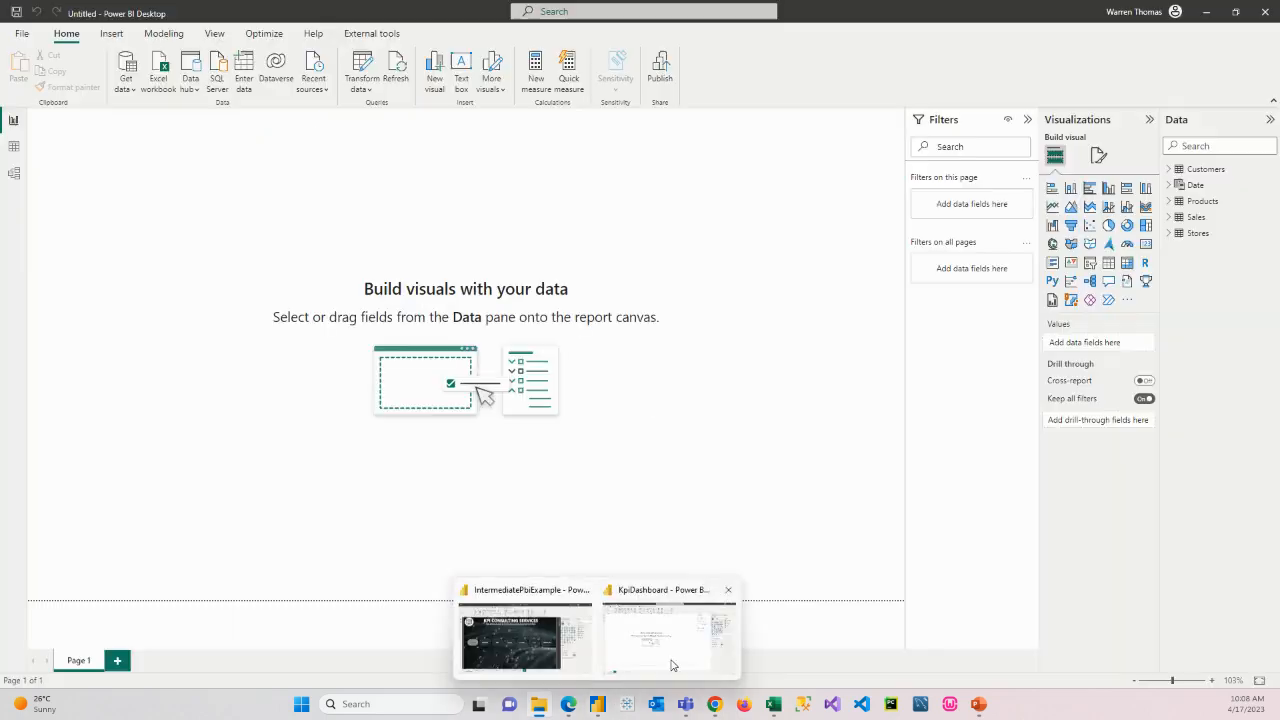
pyautogui.click(670, 640)
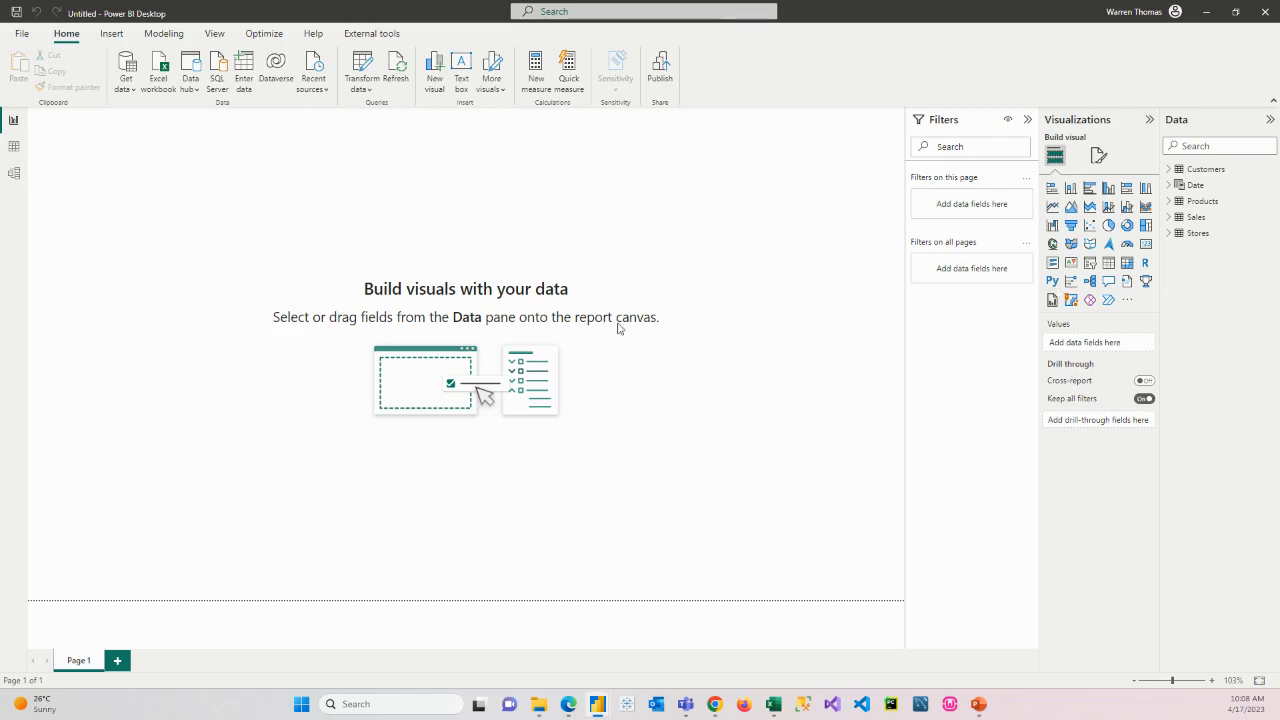
pyautogui.click(1099, 155)
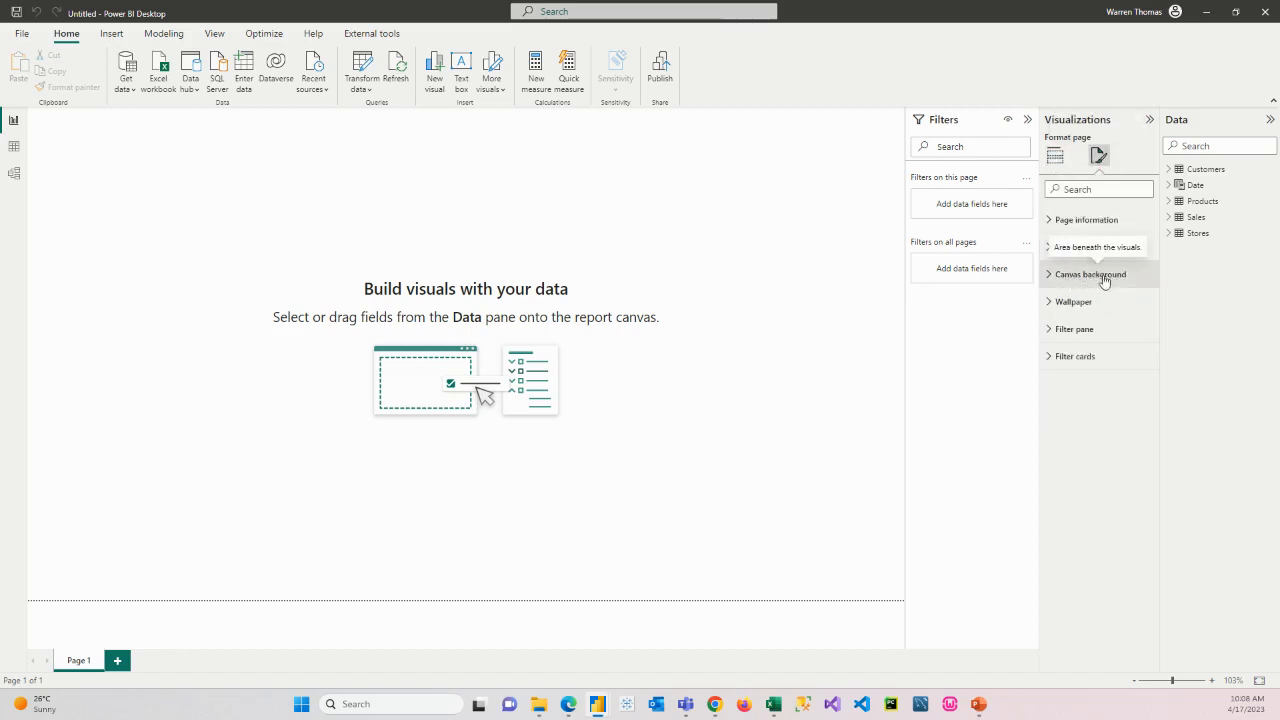
pyautogui.click(1050, 278)
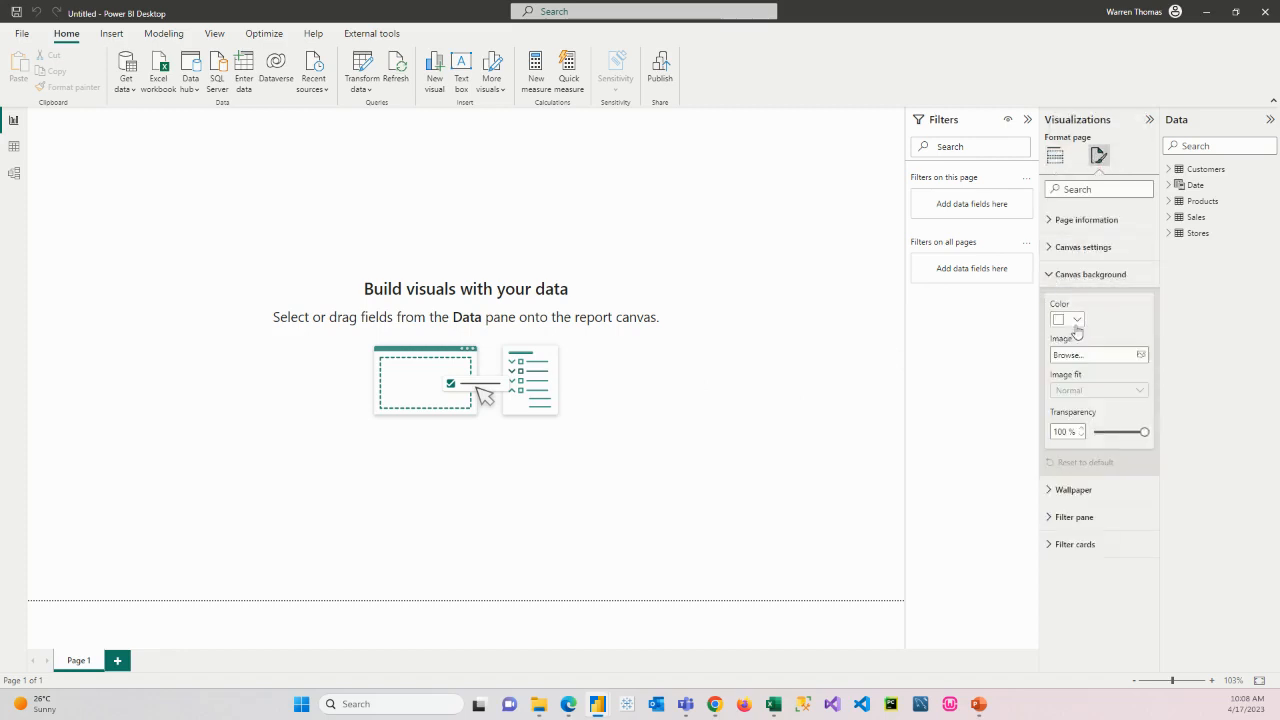
pyautogui.click(1141, 355)
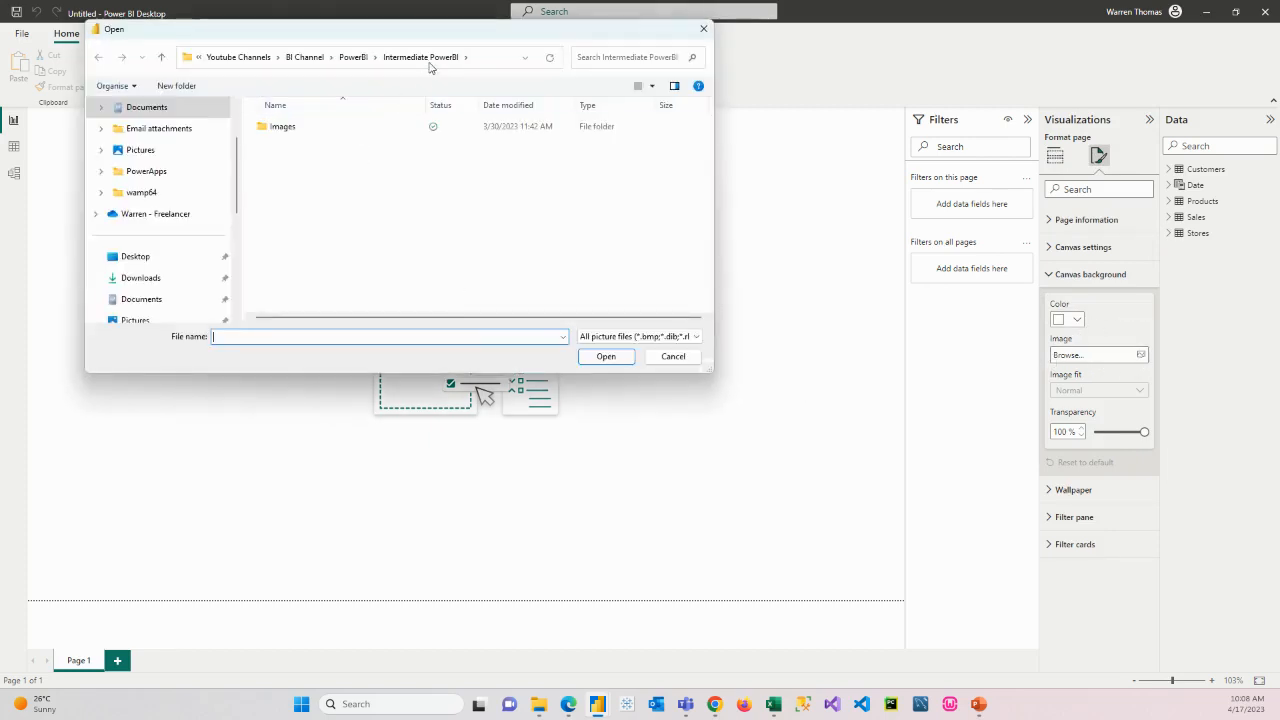
pyautogui.click(286, 126)
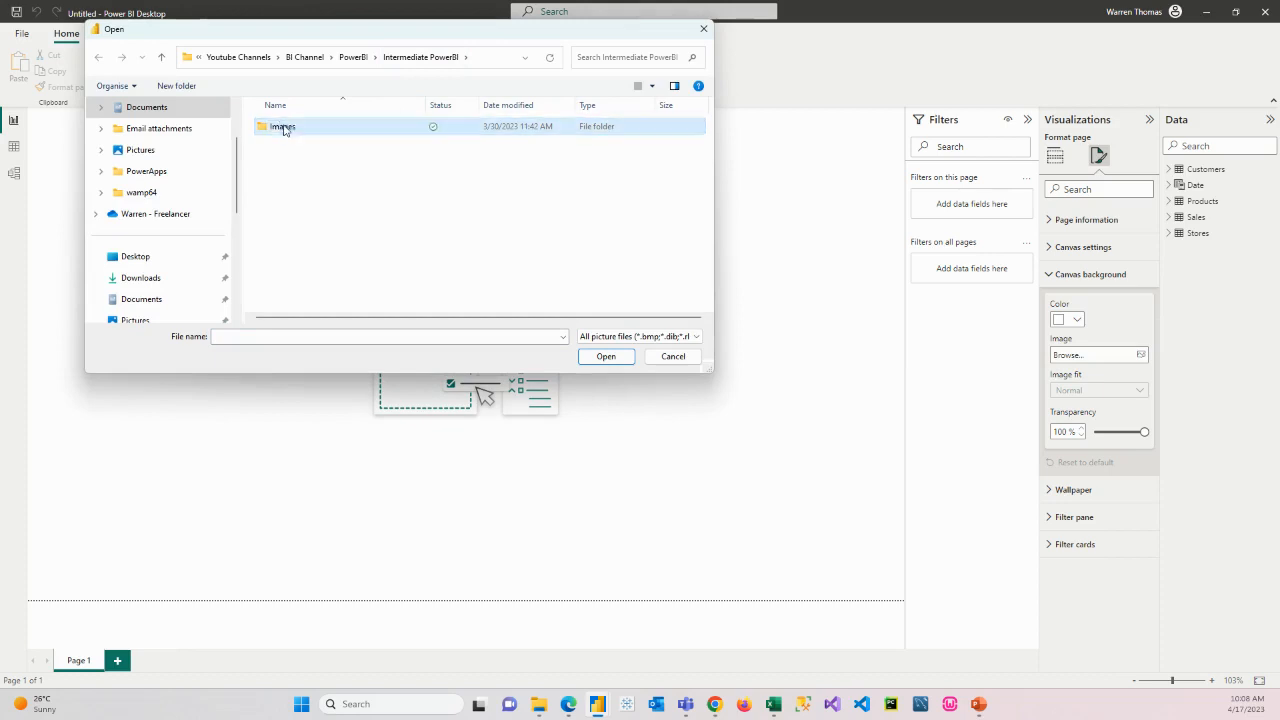
pyautogui.doubleClick(282, 127)
pyautogui.click(292, 149)
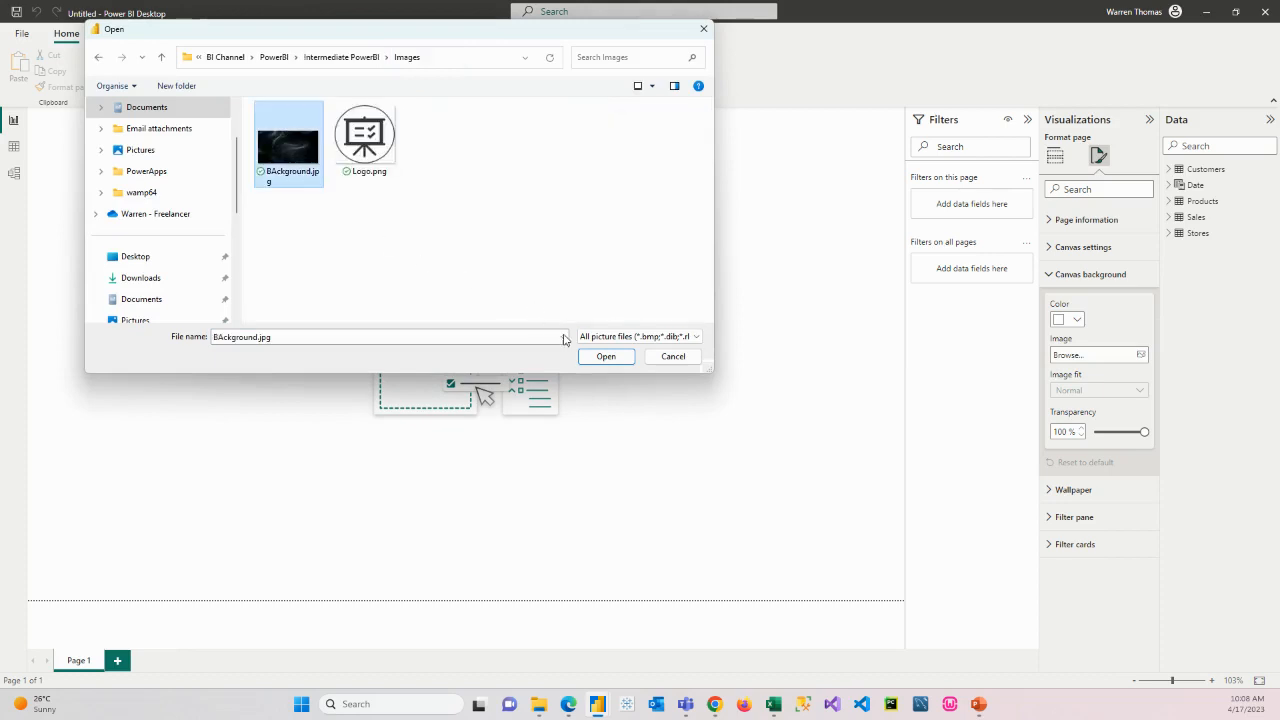
pyautogui.click(606, 356)
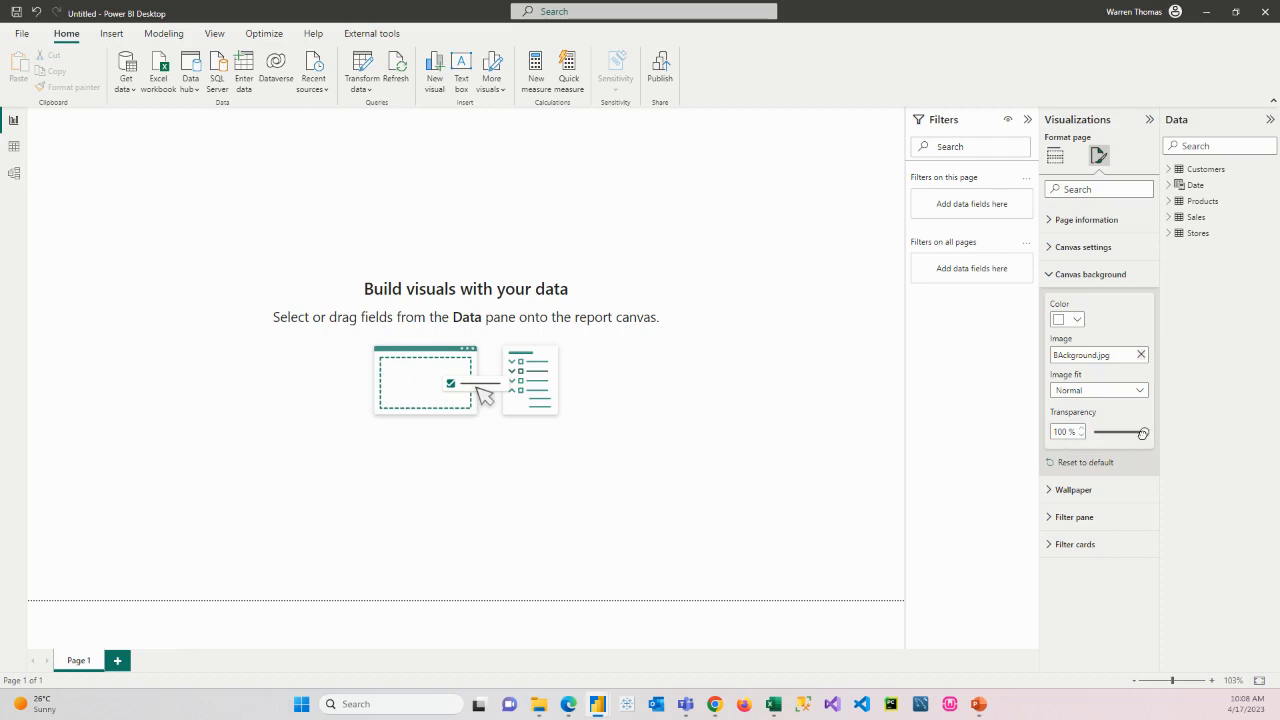
# - Try the canvas background transparency at 47% and set it to 0%
pyautogui.moveTo(1144, 432); pyautogui.dragTo(1094, 432)
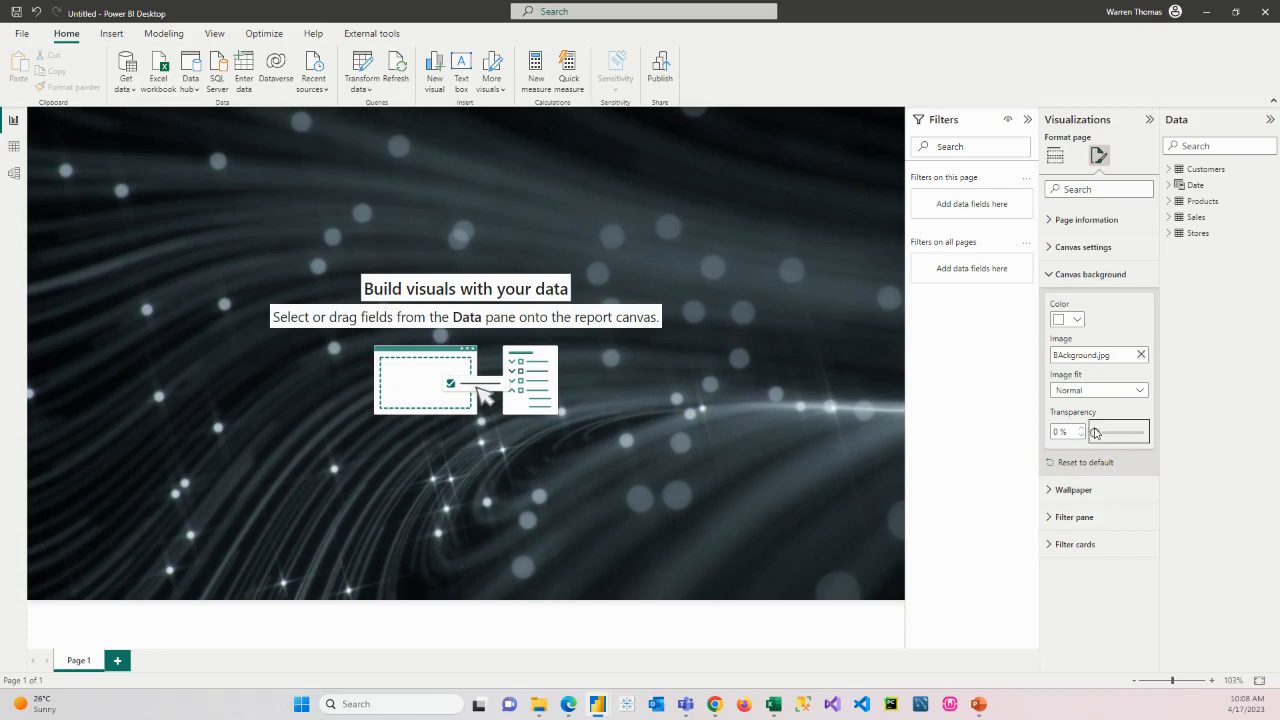
pyautogui.moveTo(1095, 431); pyautogui.dragTo(1116, 428)
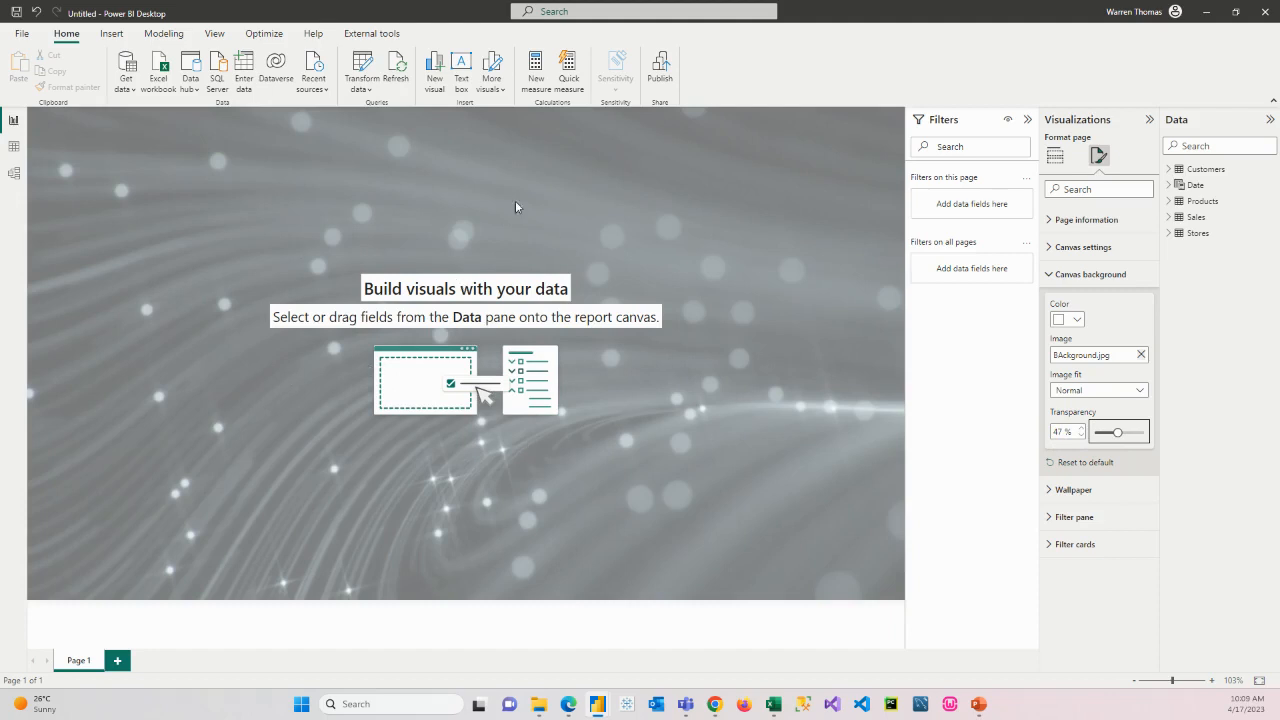
pyautogui.moveTo(1117, 431); pyautogui.dragTo(1014, 437)
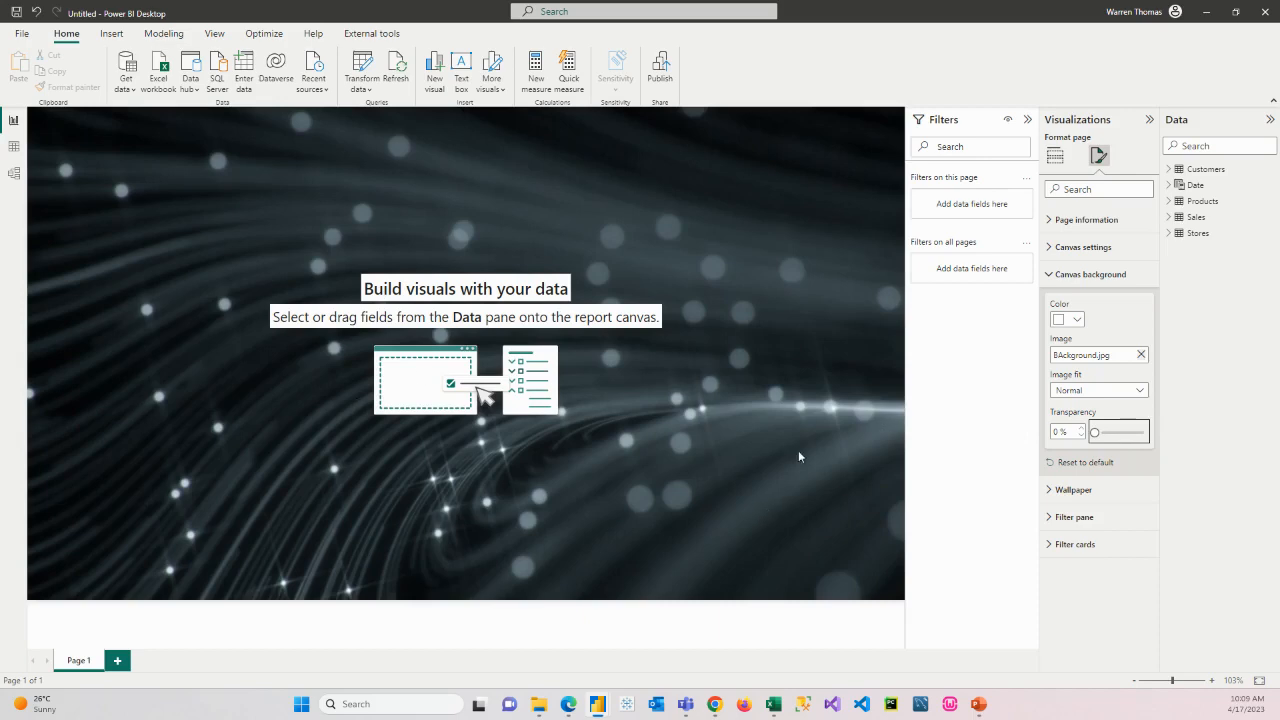
# - Compare the Fit, Fill and Normal image fit options for the canvas background, ending on Normal
pyautogui.click(1140, 393)
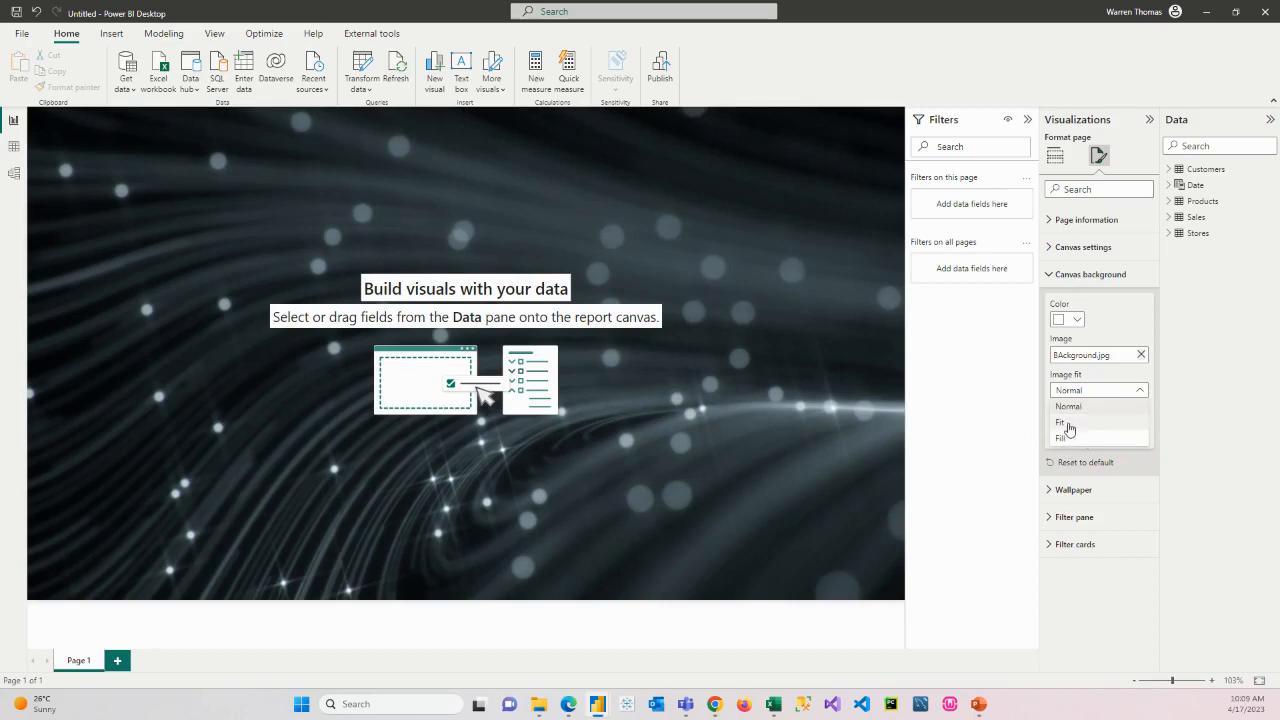
pyautogui.click(1067, 424)
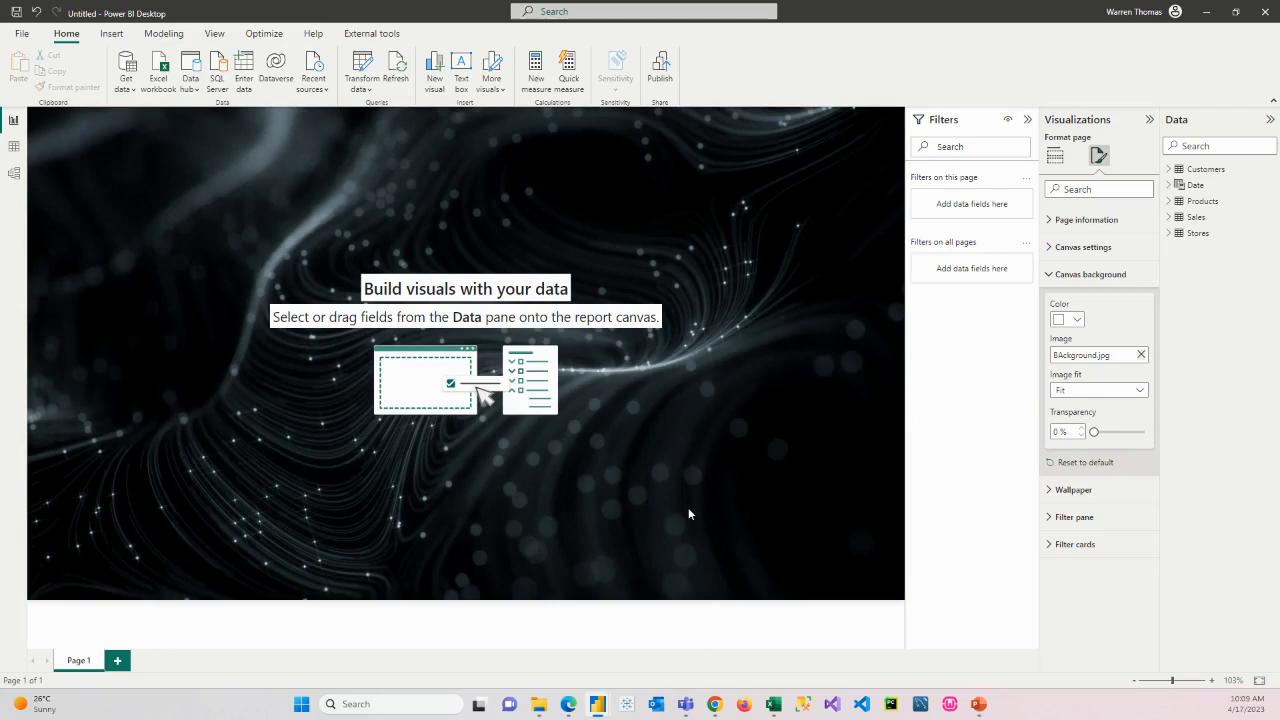
pyautogui.click(1066, 398)
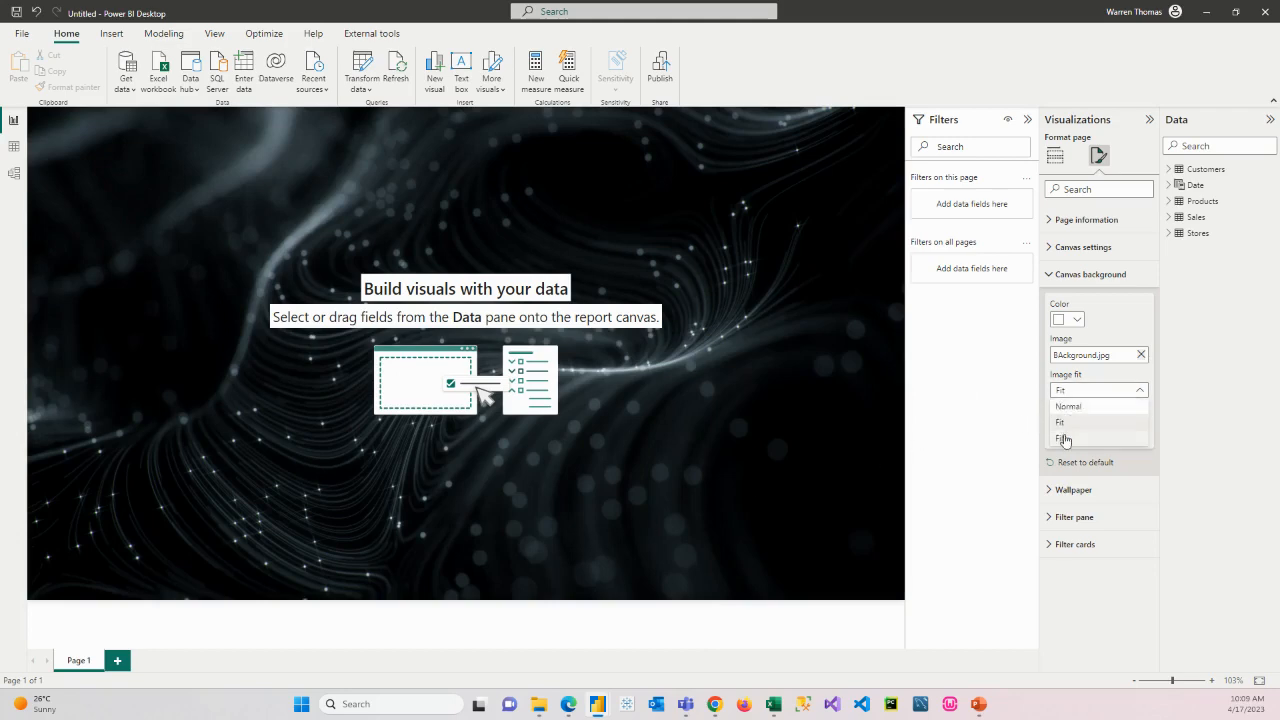
pyautogui.click(1064, 436)
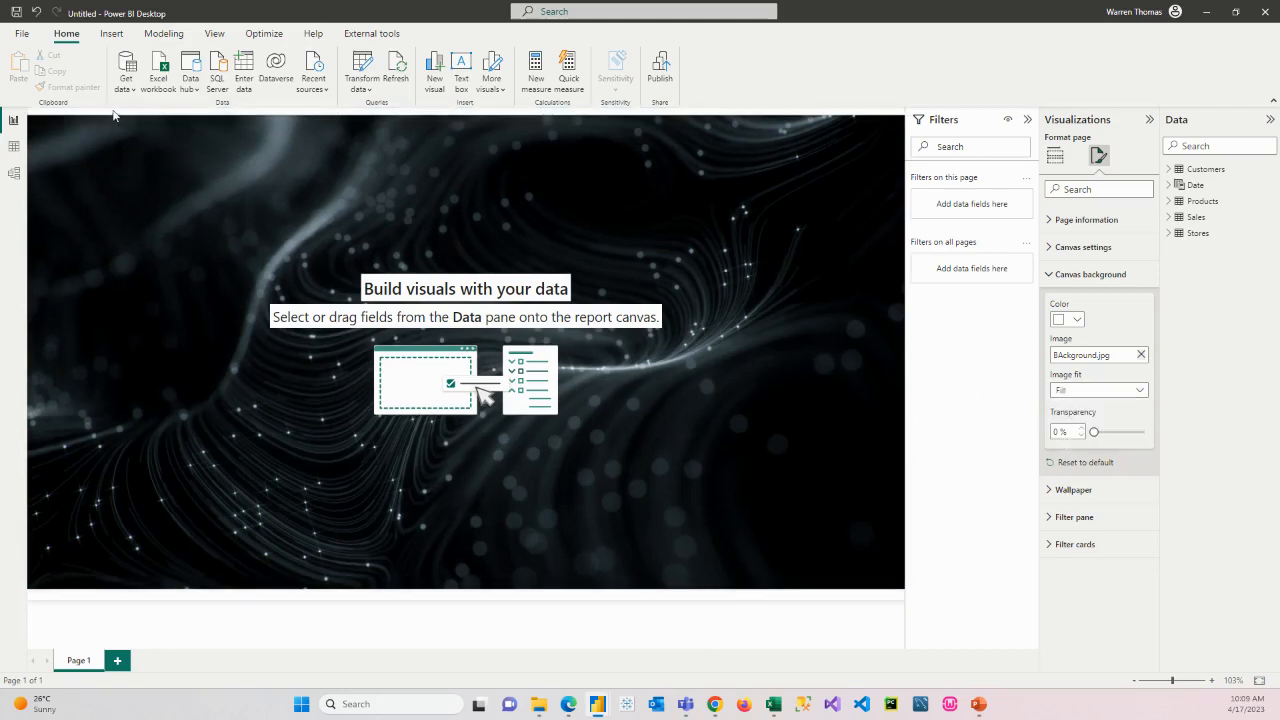
pyautogui.click(1080, 390)
pyautogui.click(1083, 424)
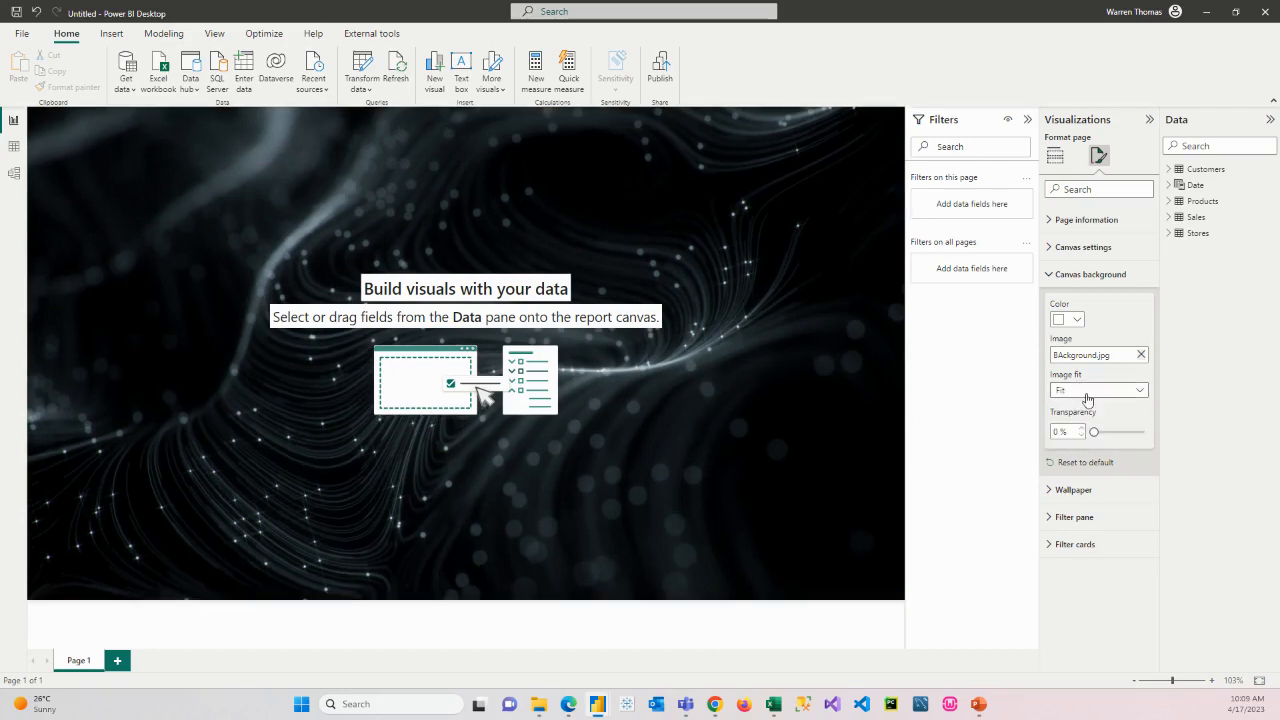
pyautogui.click(1086, 398)
pyautogui.click(1079, 411)
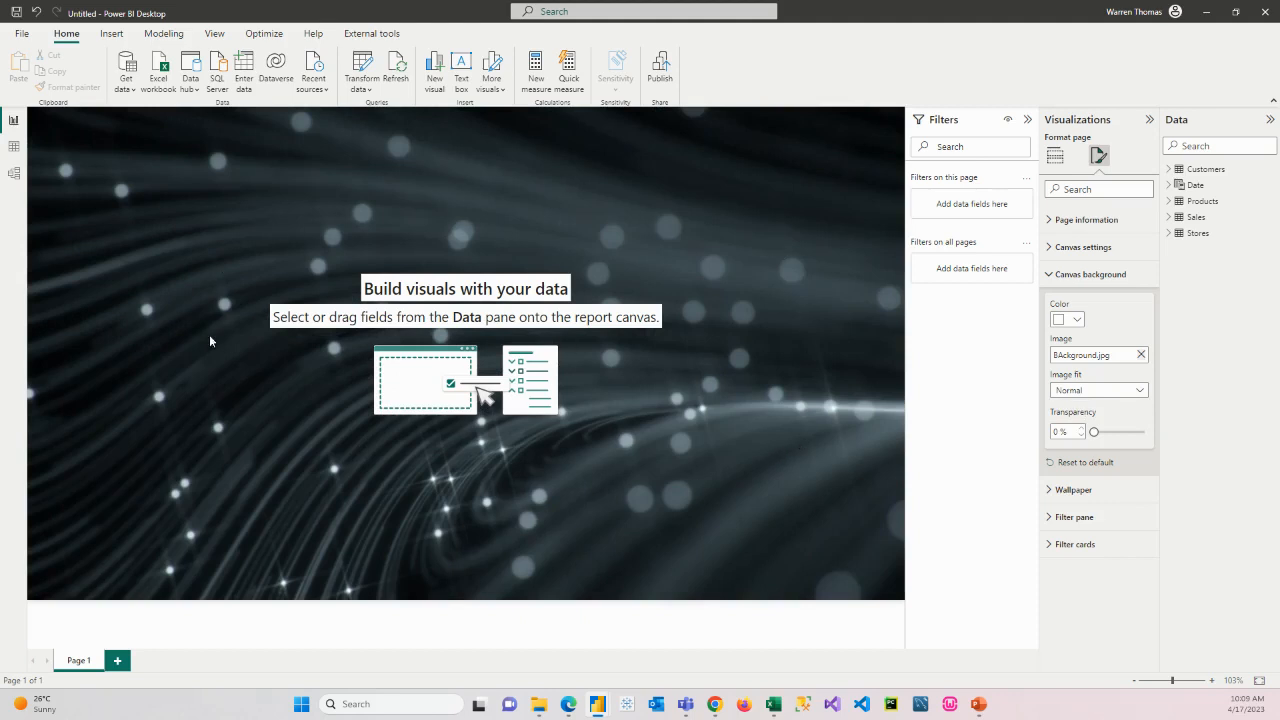
pyautogui.click(1072, 391)
pyautogui.click(1076, 424)
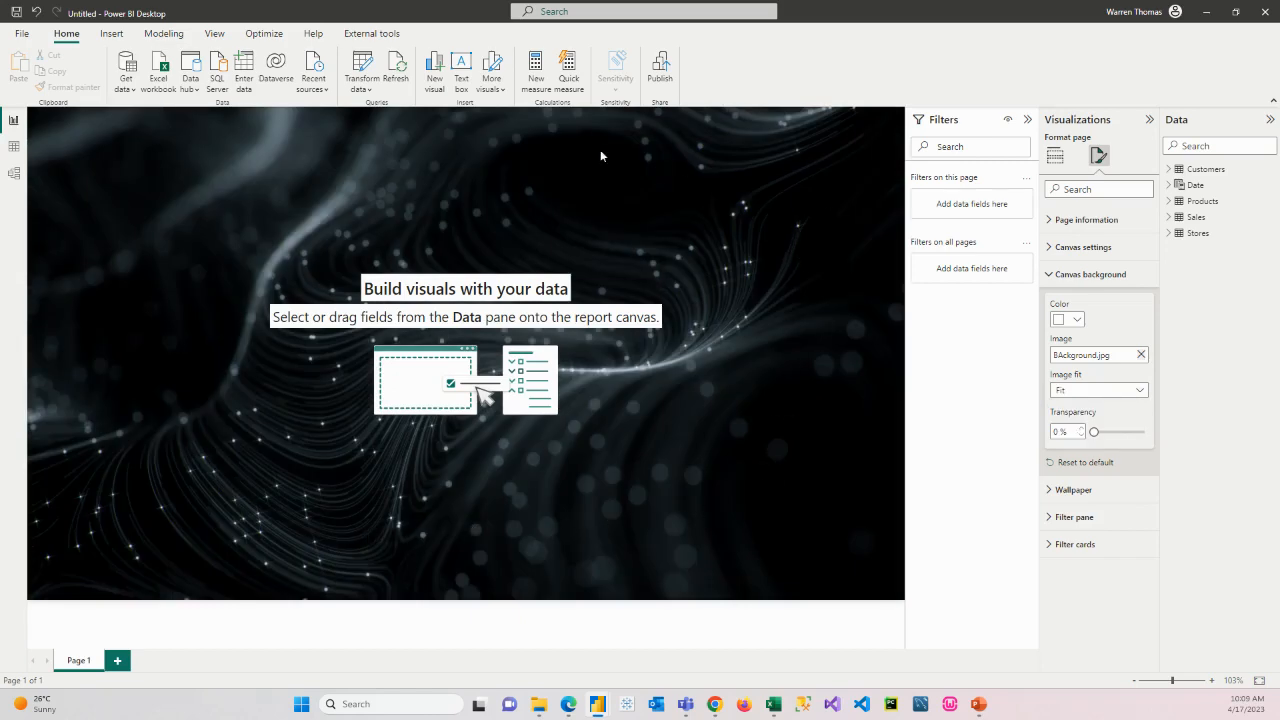
pyautogui.click(1094, 391)
pyautogui.click(1094, 410)
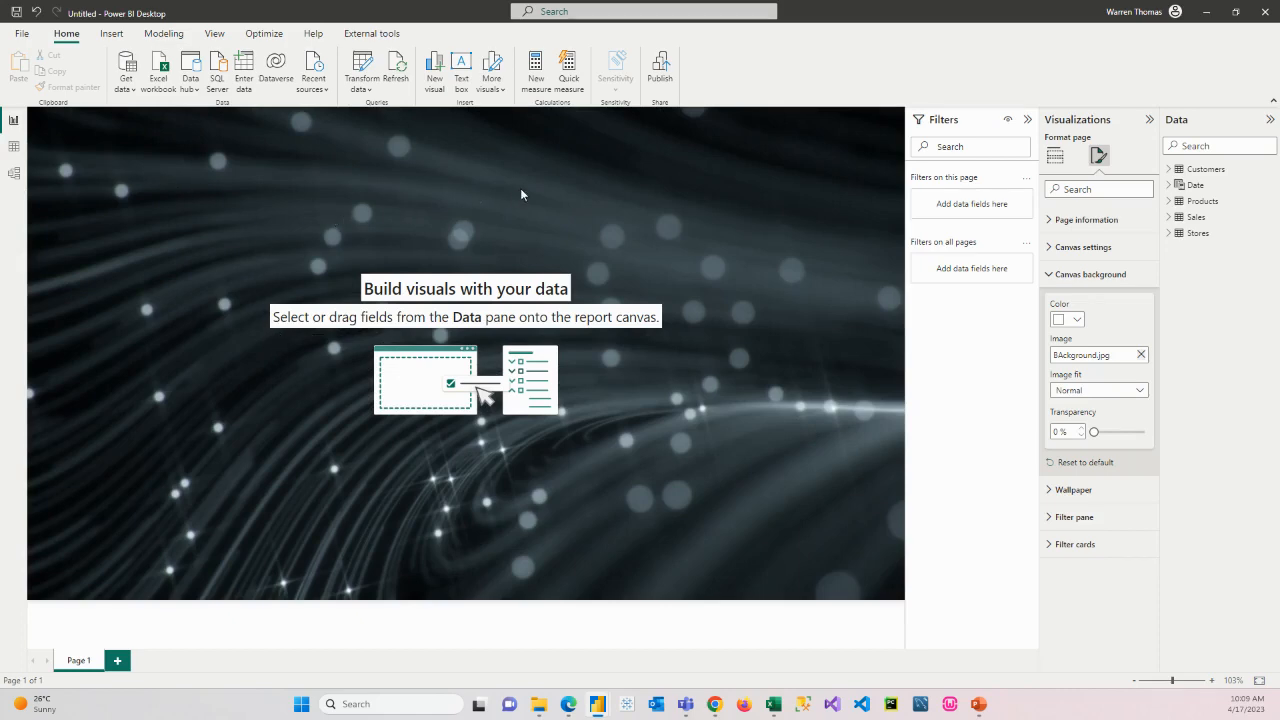
# - Insert Logo.png from the Images folder and shrink it to about 118 by 118 in the page's upper-left corner
pyautogui.click(114, 33)
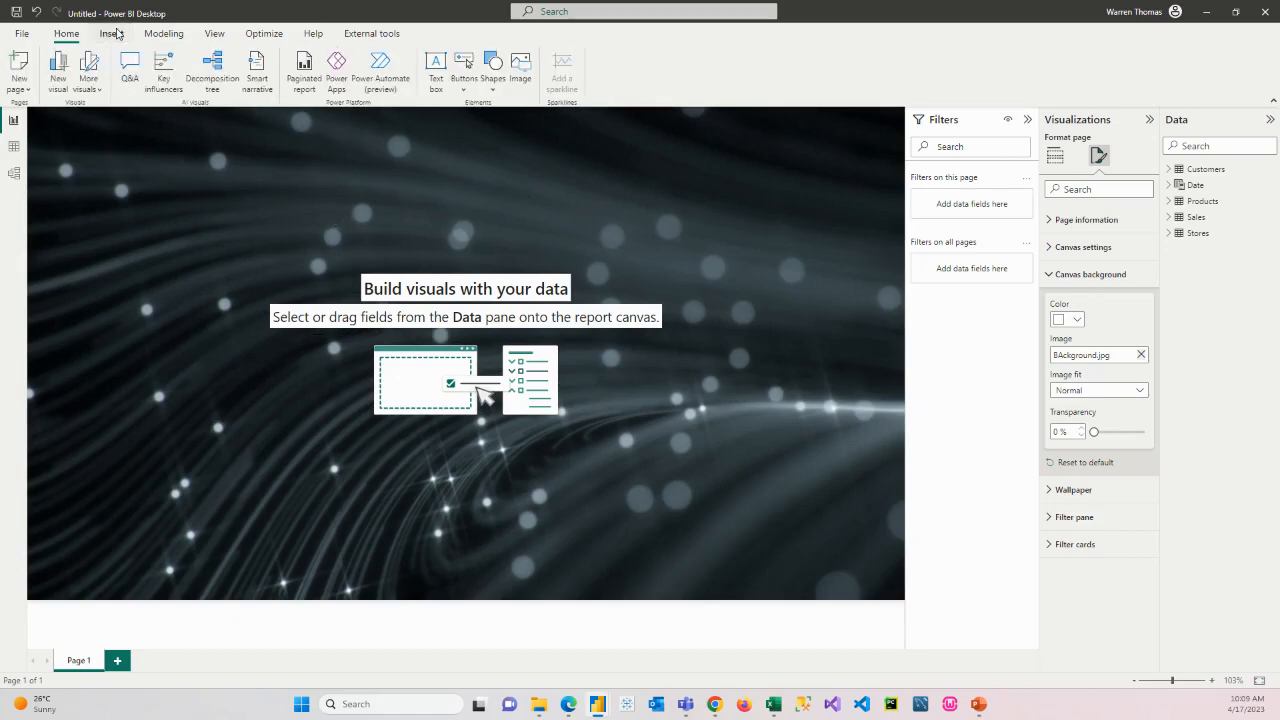
pyautogui.click(520, 68)
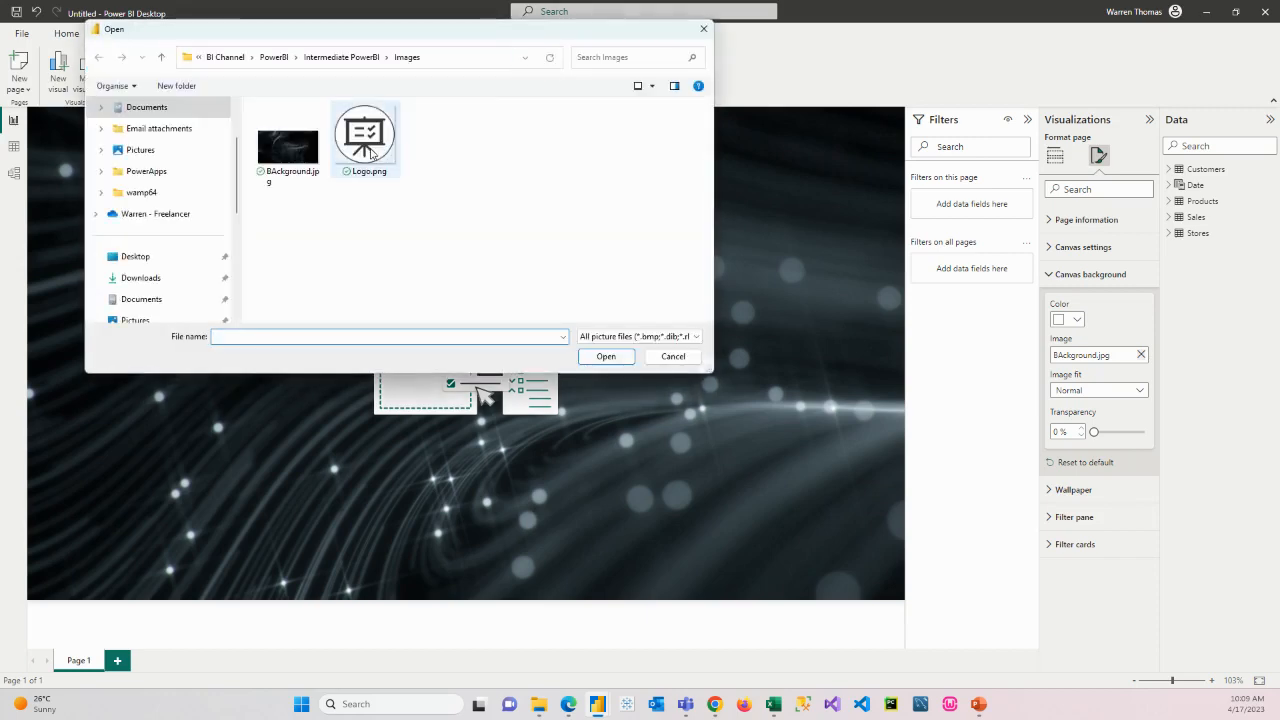
pyautogui.click(365, 140)
pyautogui.click(606, 356)
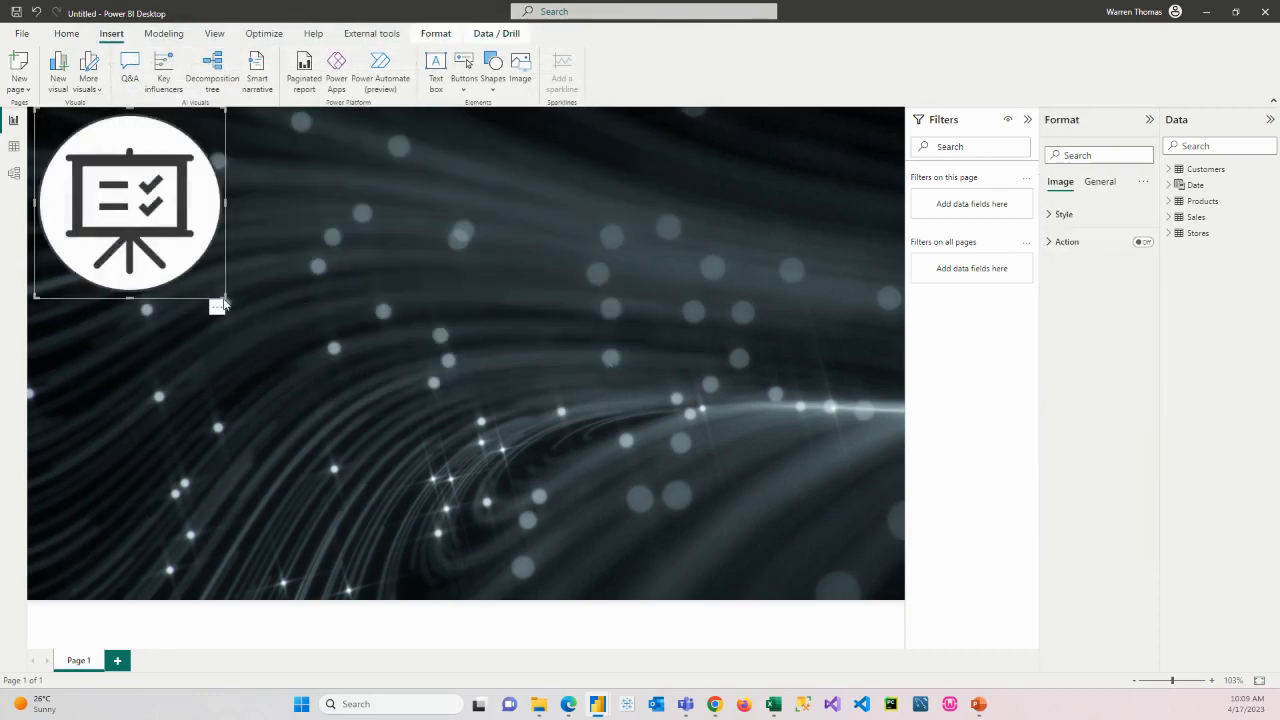
pyautogui.moveTo(222, 296); pyautogui.dragTo(105, 178)
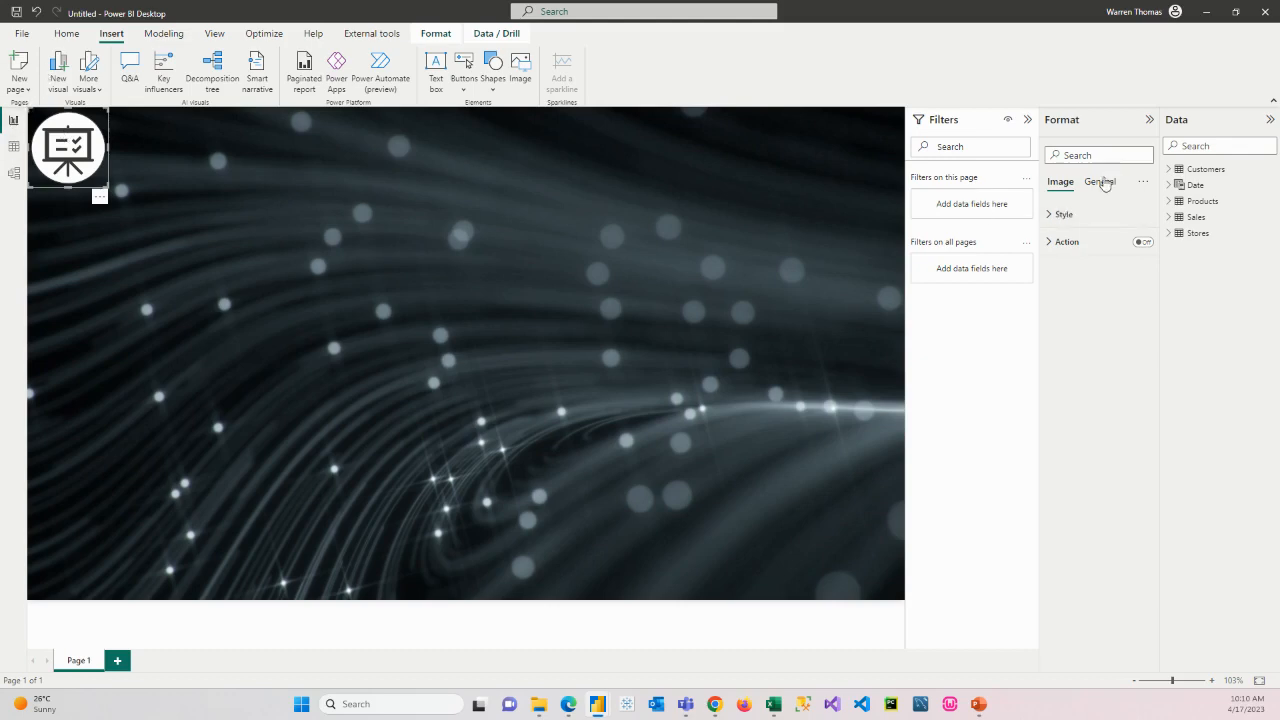
# - Set the logo image's height to 130 in its size properties
pyautogui.click(1100, 181)
pyautogui.click(1057, 217)
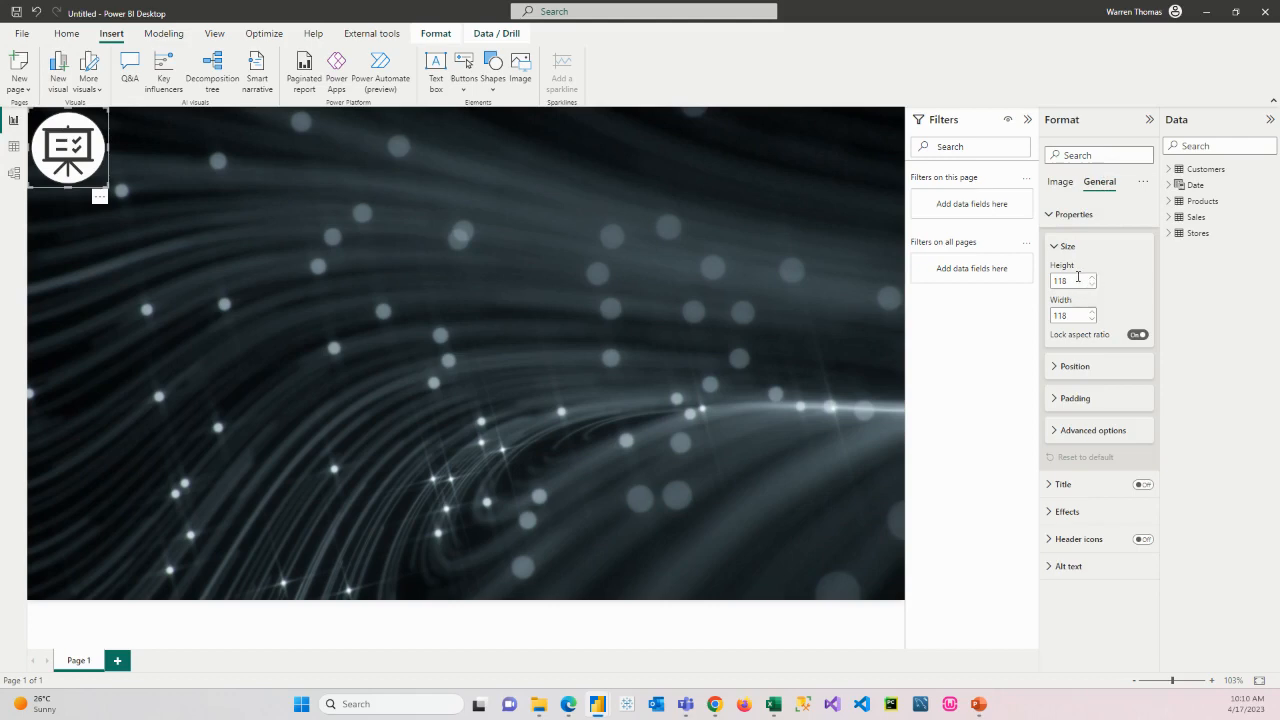
pyautogui.doubleClick(1078, 279)
pyautogui.click(1091, 279)
pyautogui.click(1091, 279)
pyautogui.click(1091, 279)
pyautogui.click(1091, 279)
pyautogui.click(1091, 279)
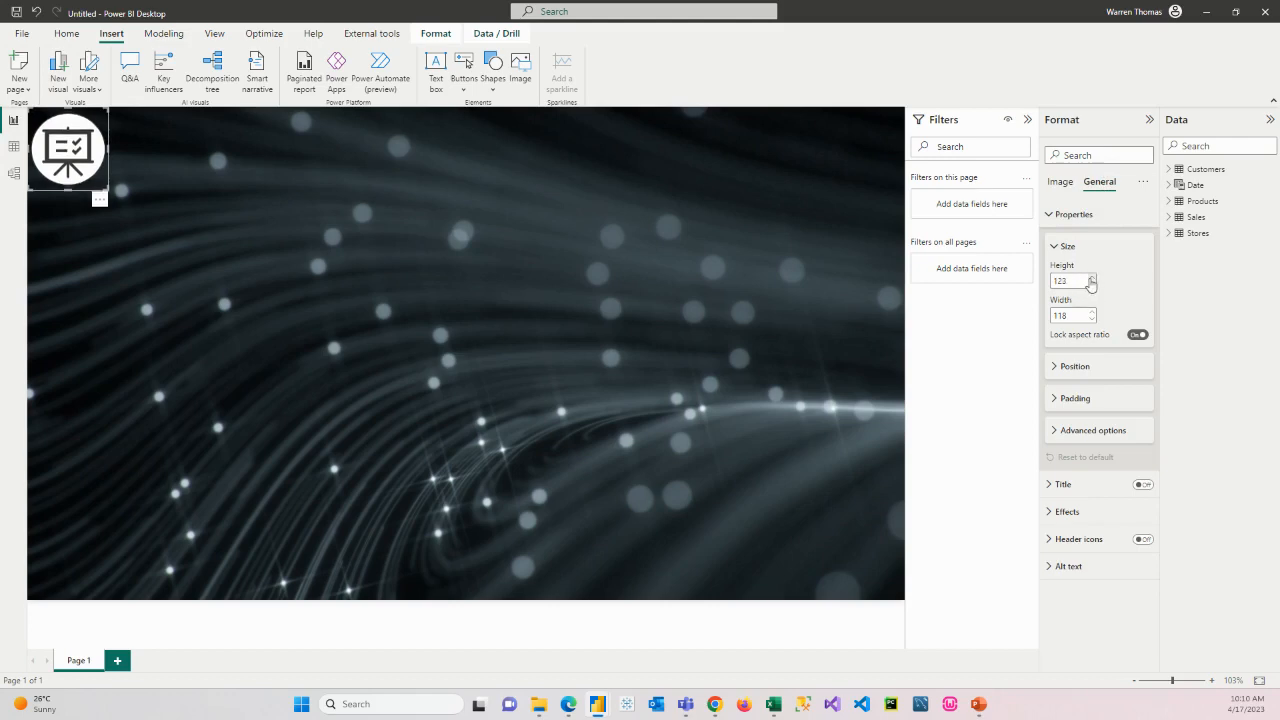
pyautogui.click(1091, 279)
pyautogui.click(1091, 279)
pyautogui.click(1091, 279)
pyautogui.click(1091, 279)
pyautogui.click(1091, 279)
pyautogui.click(1091, 279)
pyautogui.click(1091, 279)
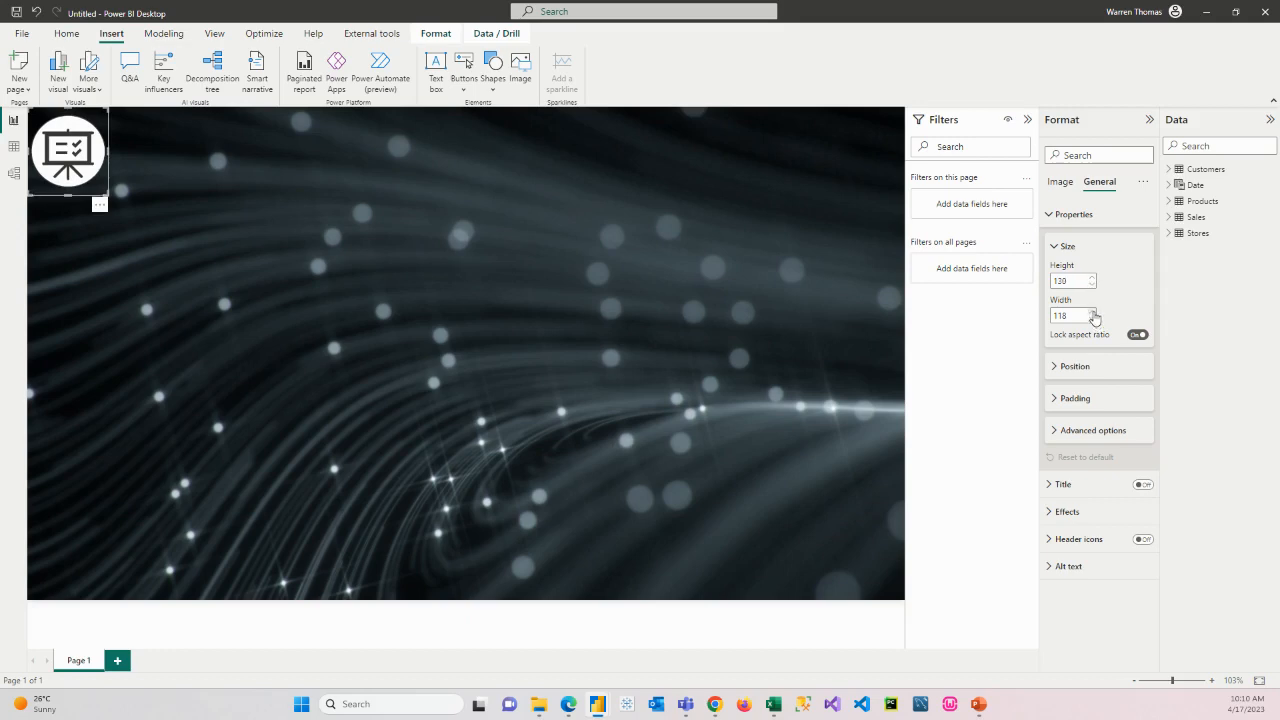
# - Set the logo image's width to 145 and deselect the image
pyautogui.doubleClick(1093, 312)
pyautogui.click(1093, 312)
pyautogui.doubleClick(1093, 312)
pyautogui.doubleClick(1093, 312)
pyautogui.click(1093, 312)
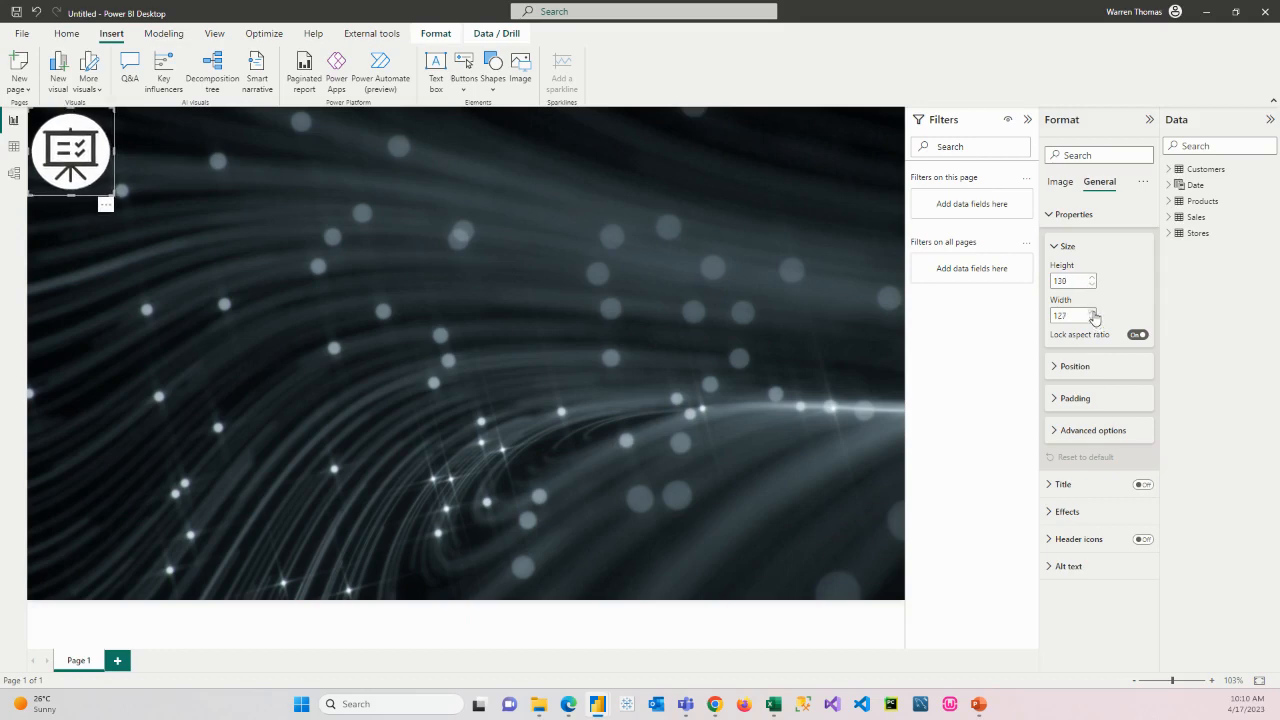
pyautogui.doubleClick(1093, 312)
pyautogui.doubleClick(1093, 312)
pyautogui.click(1093, 312)
pyautogui.doubleClick(1093, 312)
pyautogui.click(1093, 312)
pyautogui.doubleClick(1093, 312)
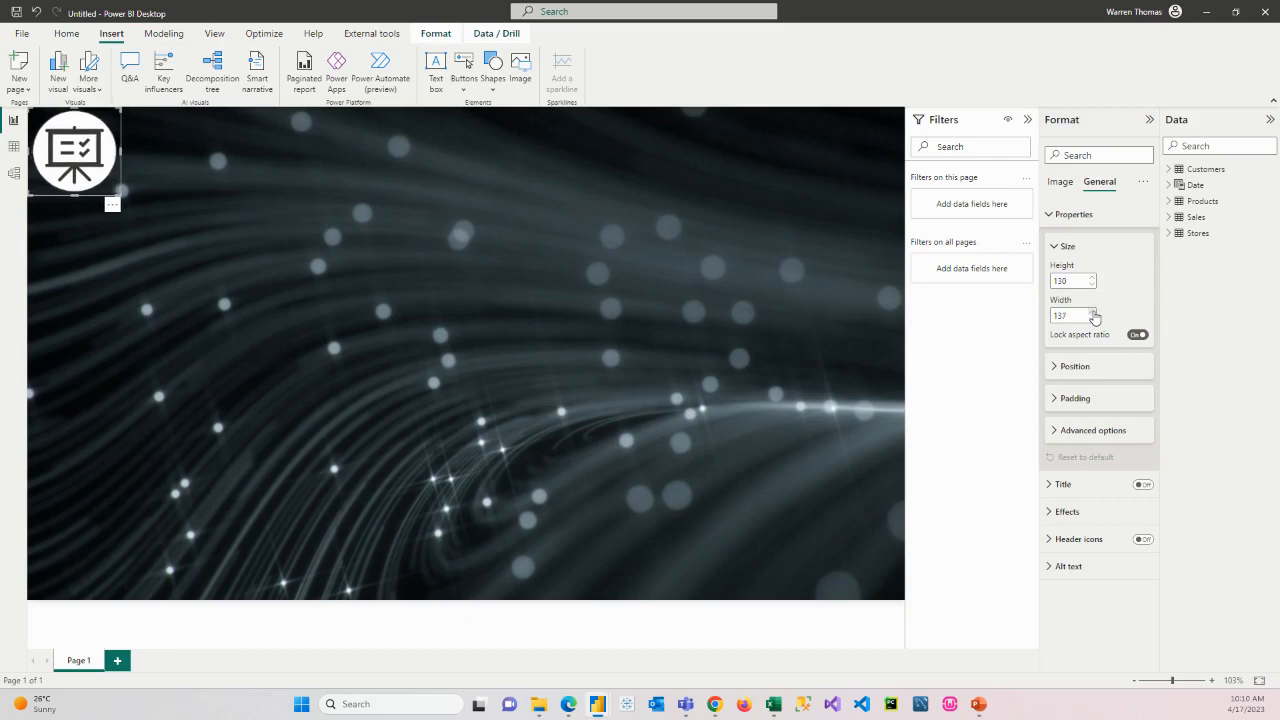
pyautogui.doubleClick(1093, 312)
pyautogui.click(1093, 312)
pyautogui.doubleClick(1093, 312)
pyautogui.click(1093, 312)
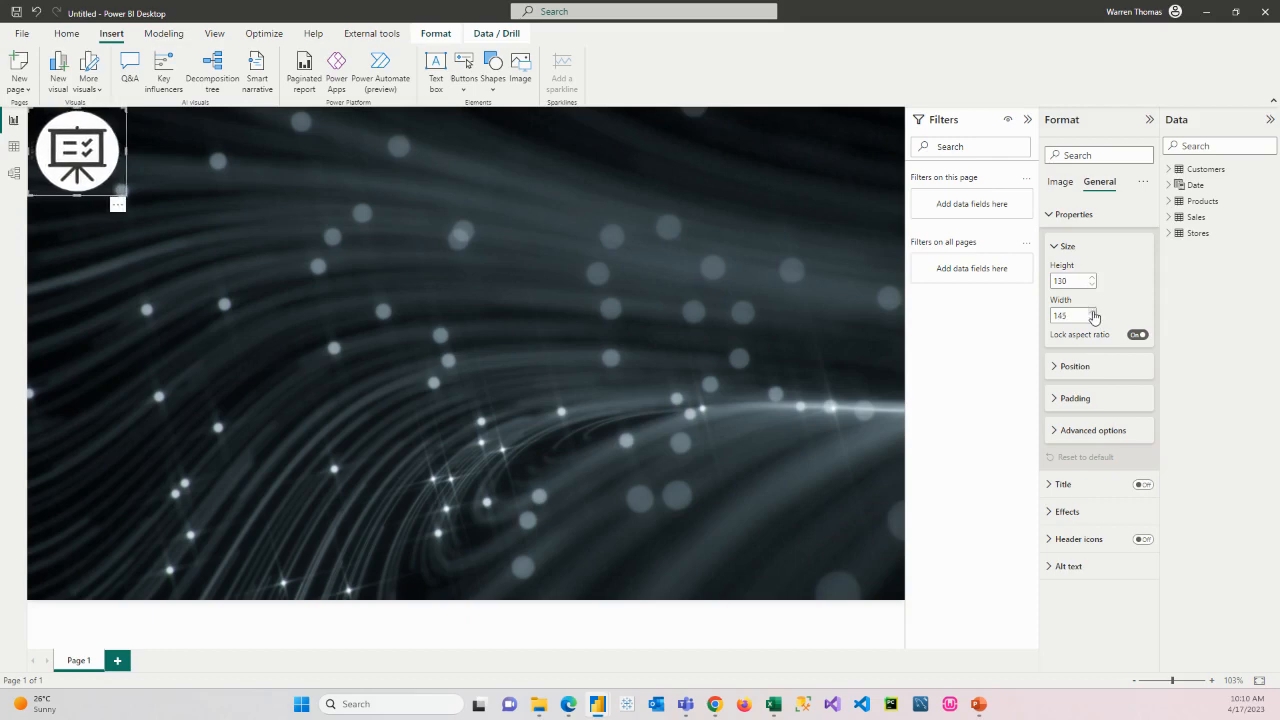
pyautogui.click(326, 206)
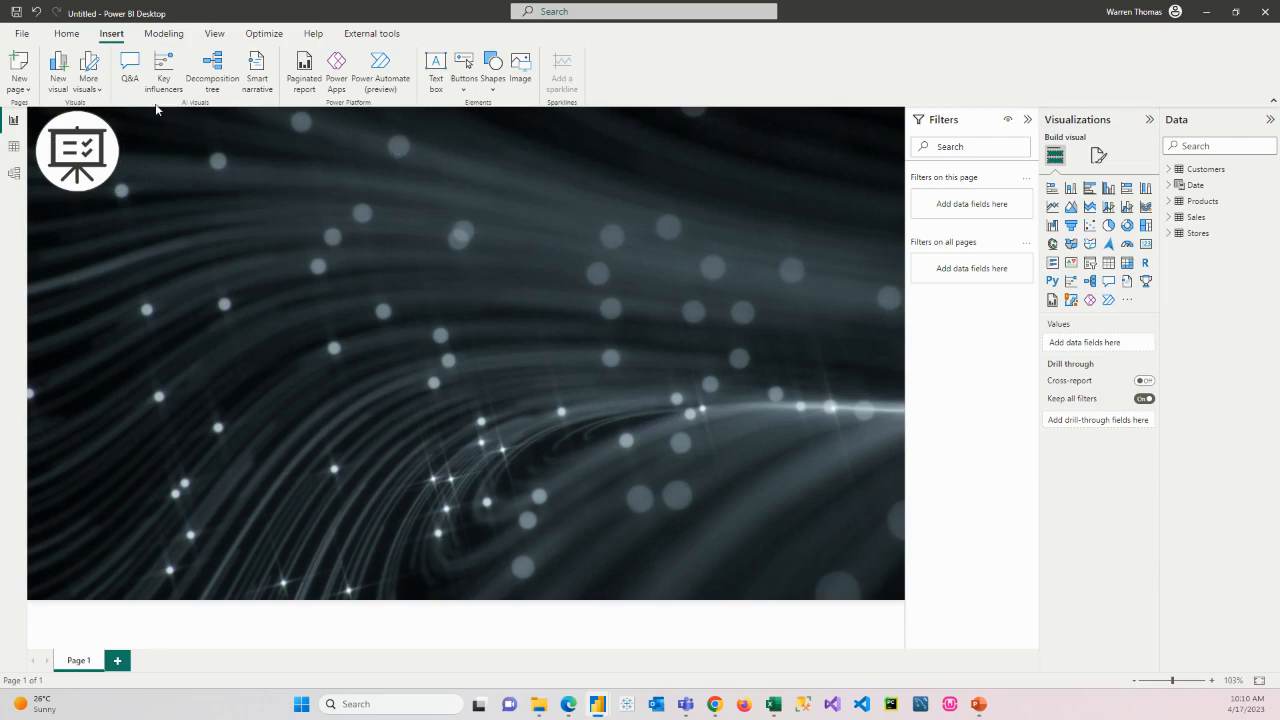
# - Insert a text box beside the logo, stretched into a banner along the page's upper edge, and enter KPI CONSULTING SERVICES
pyautogui.click(440, 86)
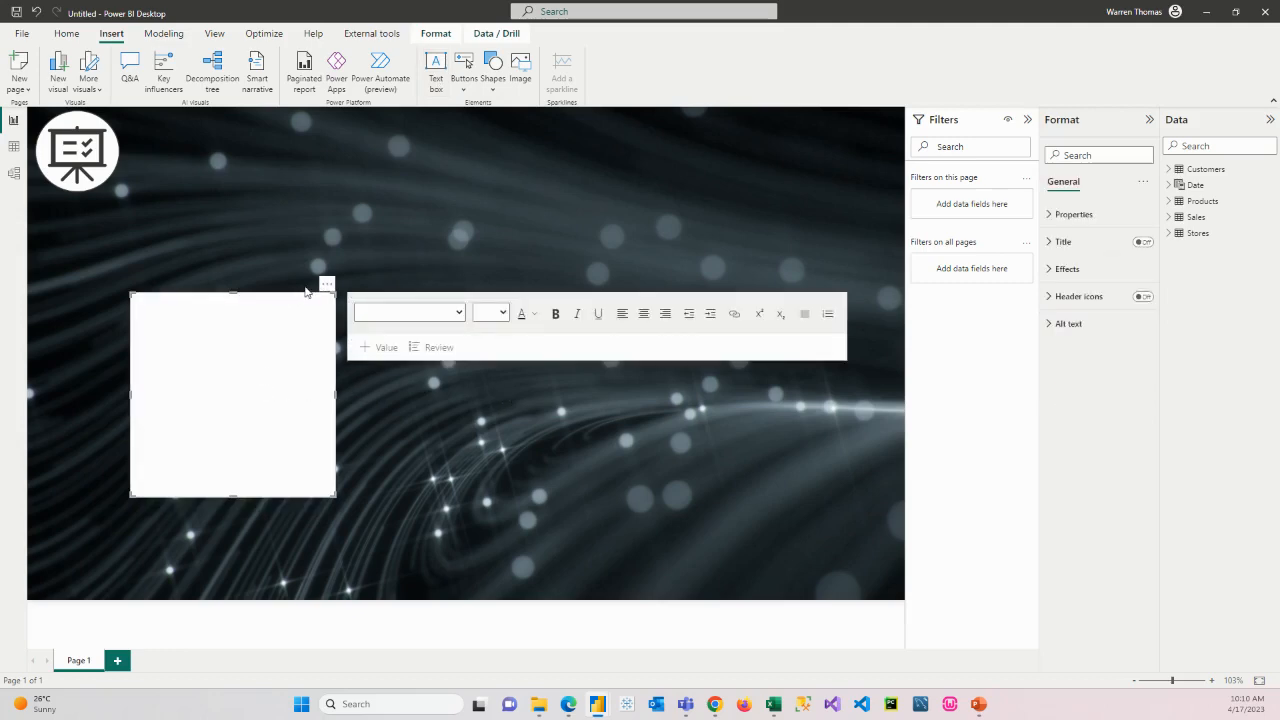
pyautogui.moveTo(325, 284); pyautogui.dragTo(330, 100)
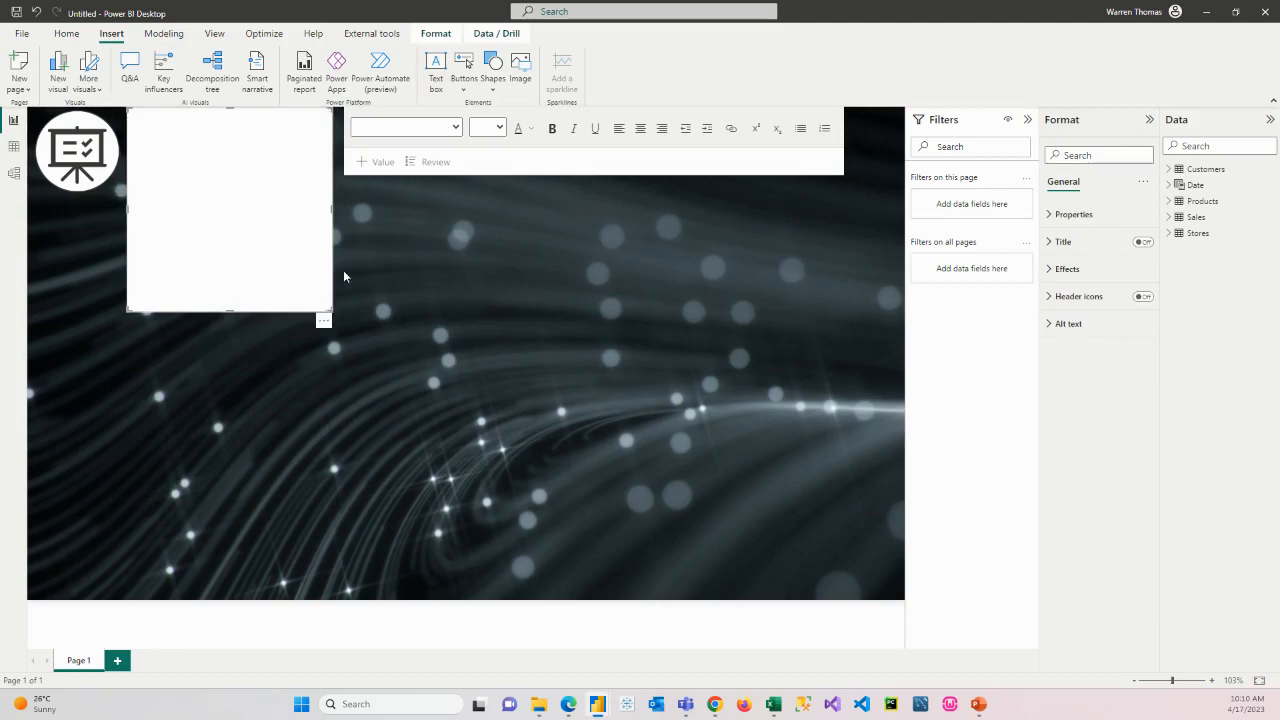
pyautogui.moveTo(331, 311); pyautogui.dragTo(845, 166)
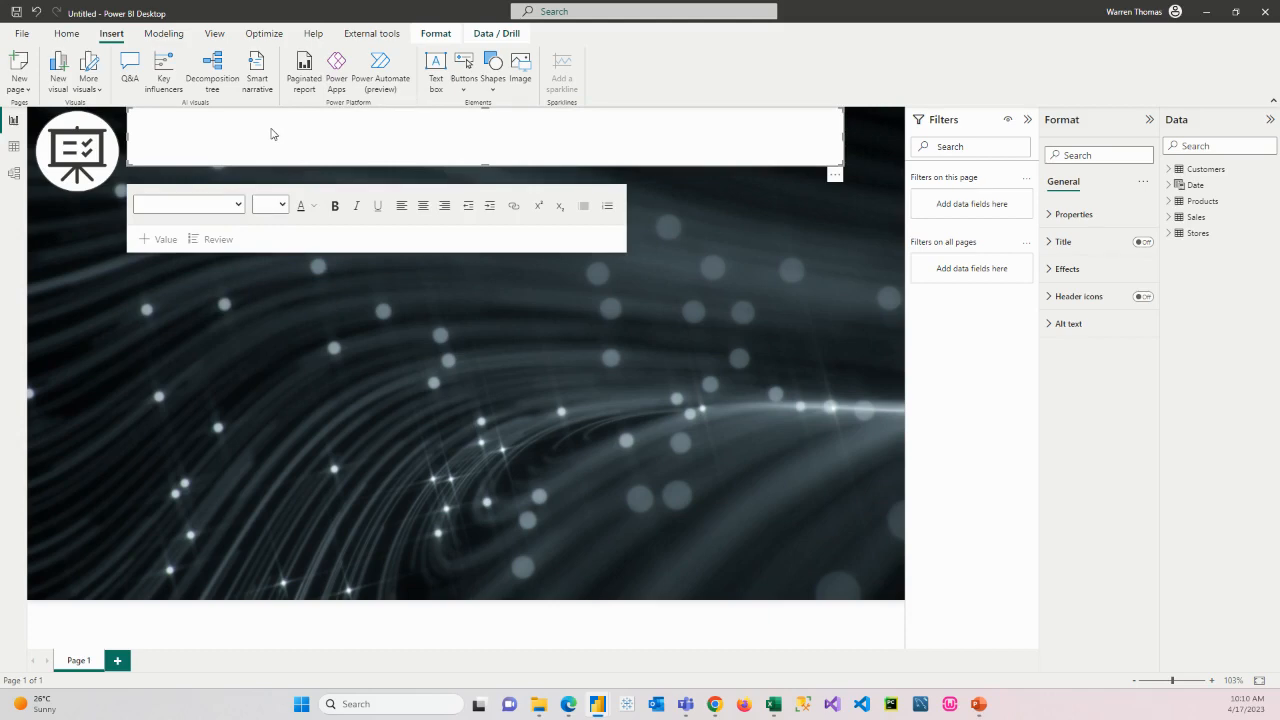
pyautogui.click(271, 133)
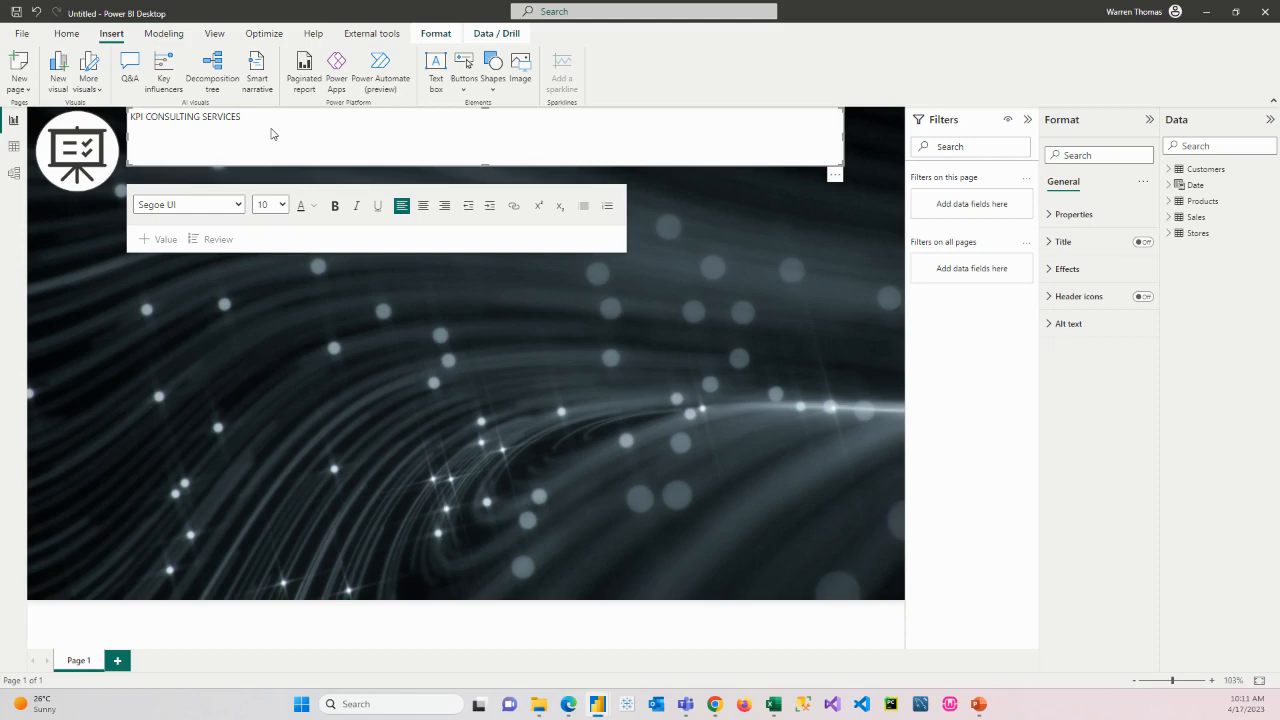
# - Format the KPI CONSULTING SERVICES title as bold, size 42 and centred
pyautogui.moveTo(266, 118); pyautogui.dragTo(28, 120)
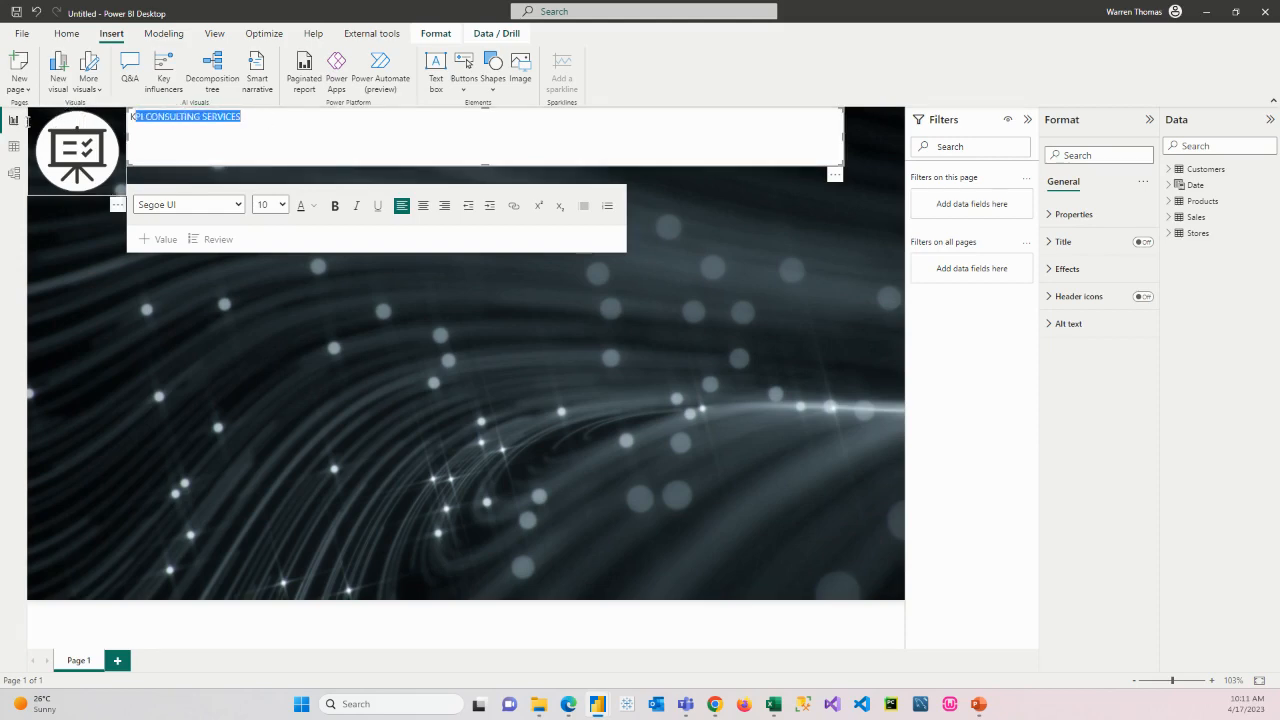
pyautogui.click(334, 207)
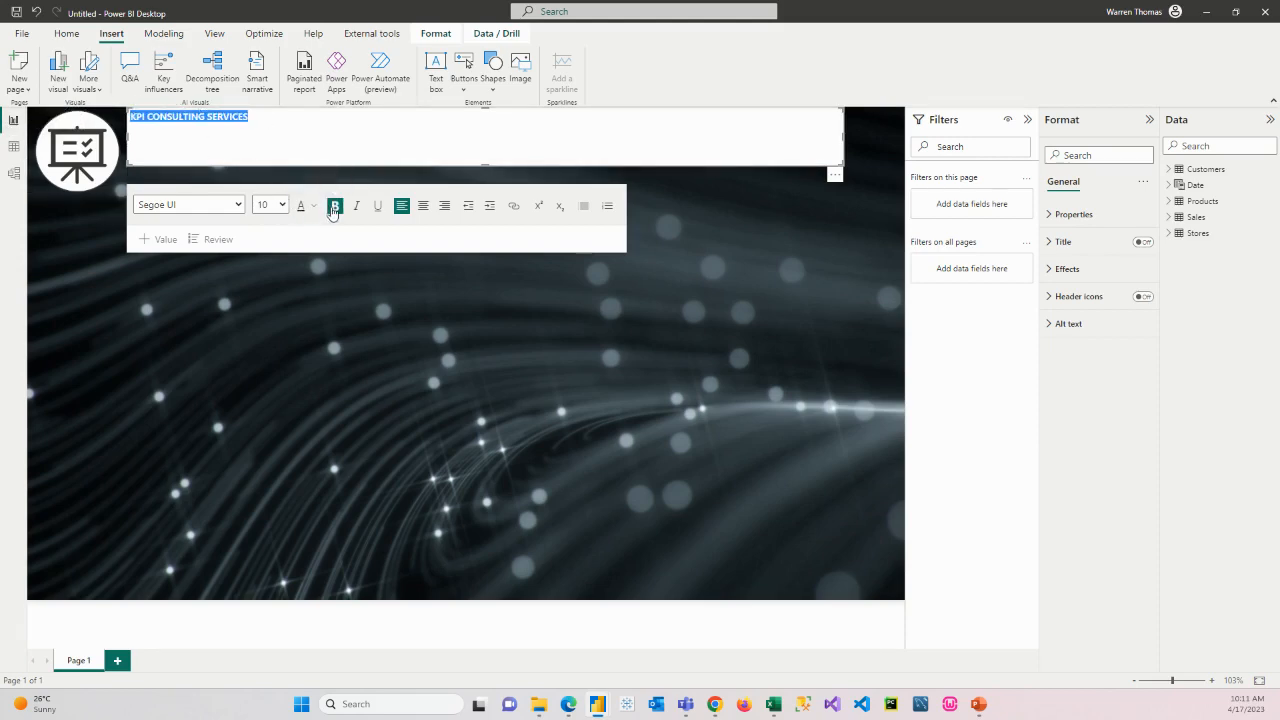
pyautogui.click(282, 205)
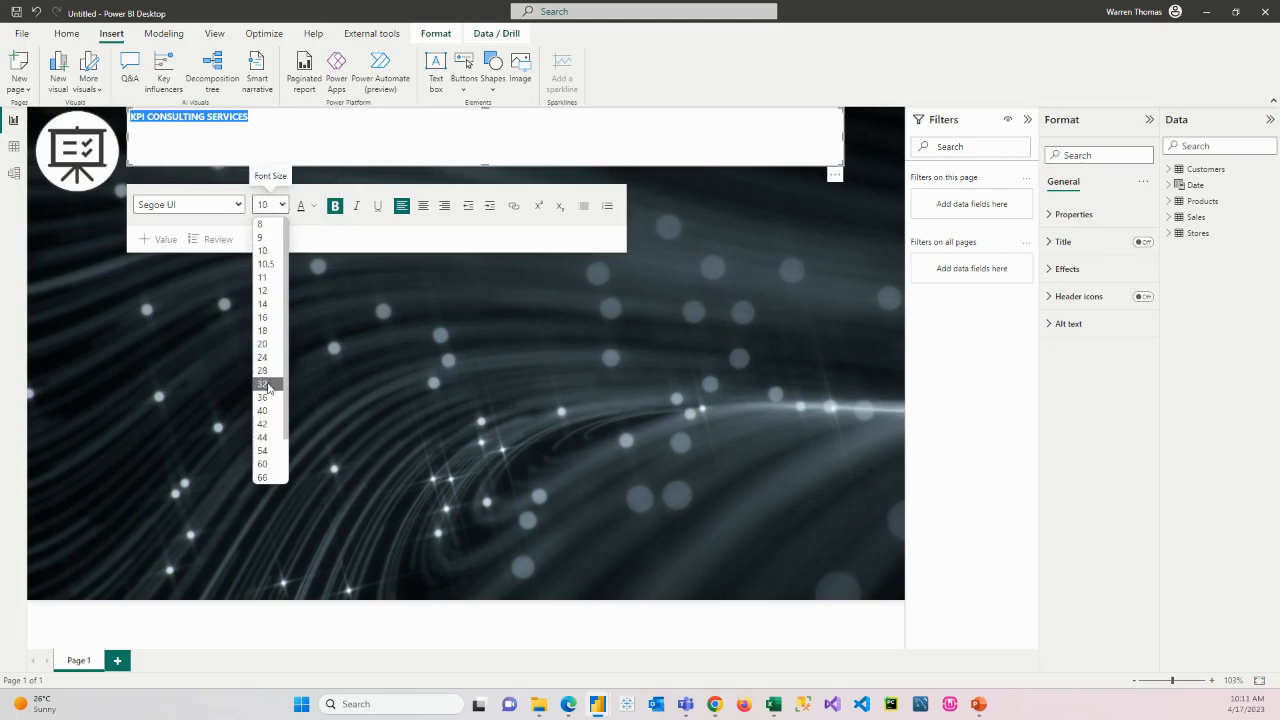
pyautogui.click(270, 423)
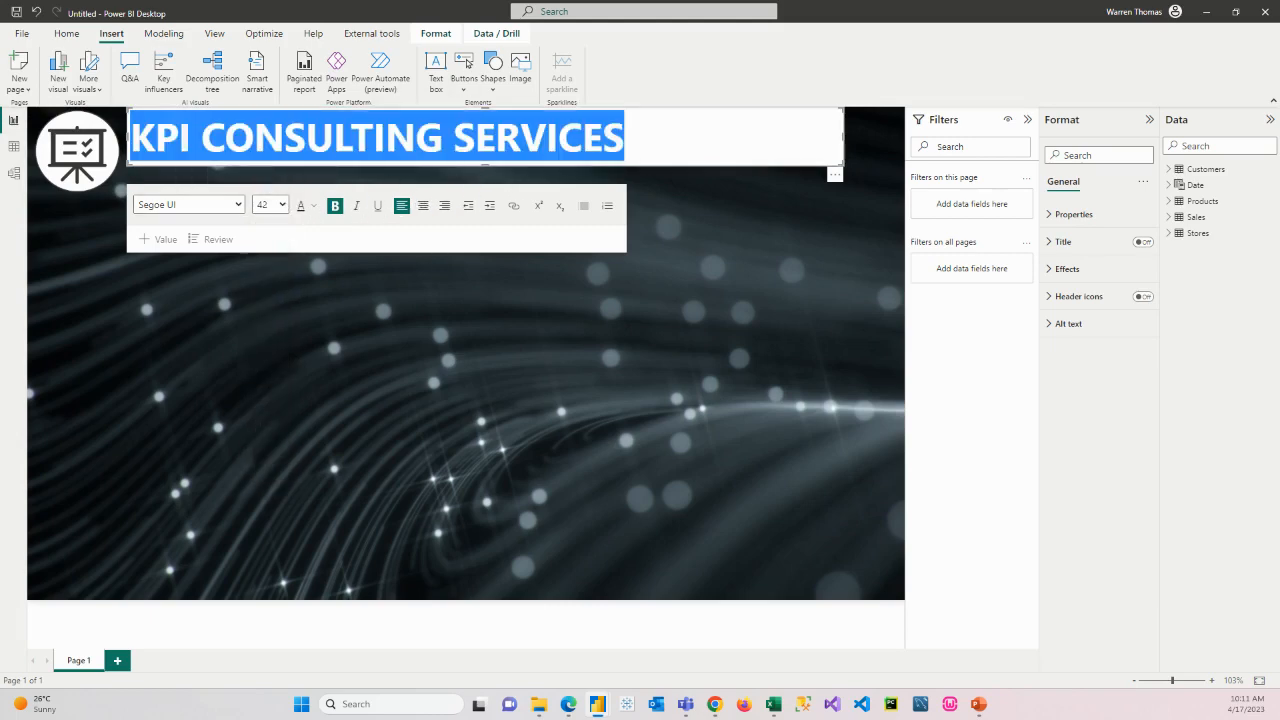
pyautogui.click(313, 205)
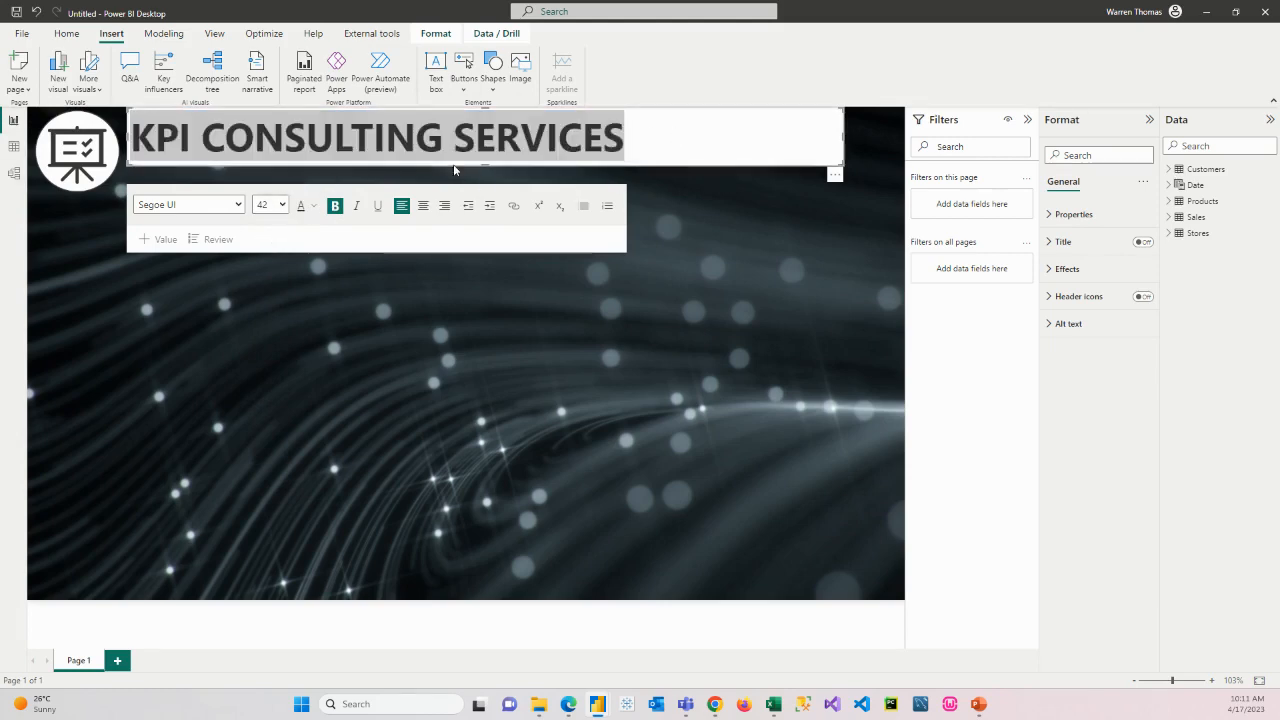
pyautogui.click(423, 205)
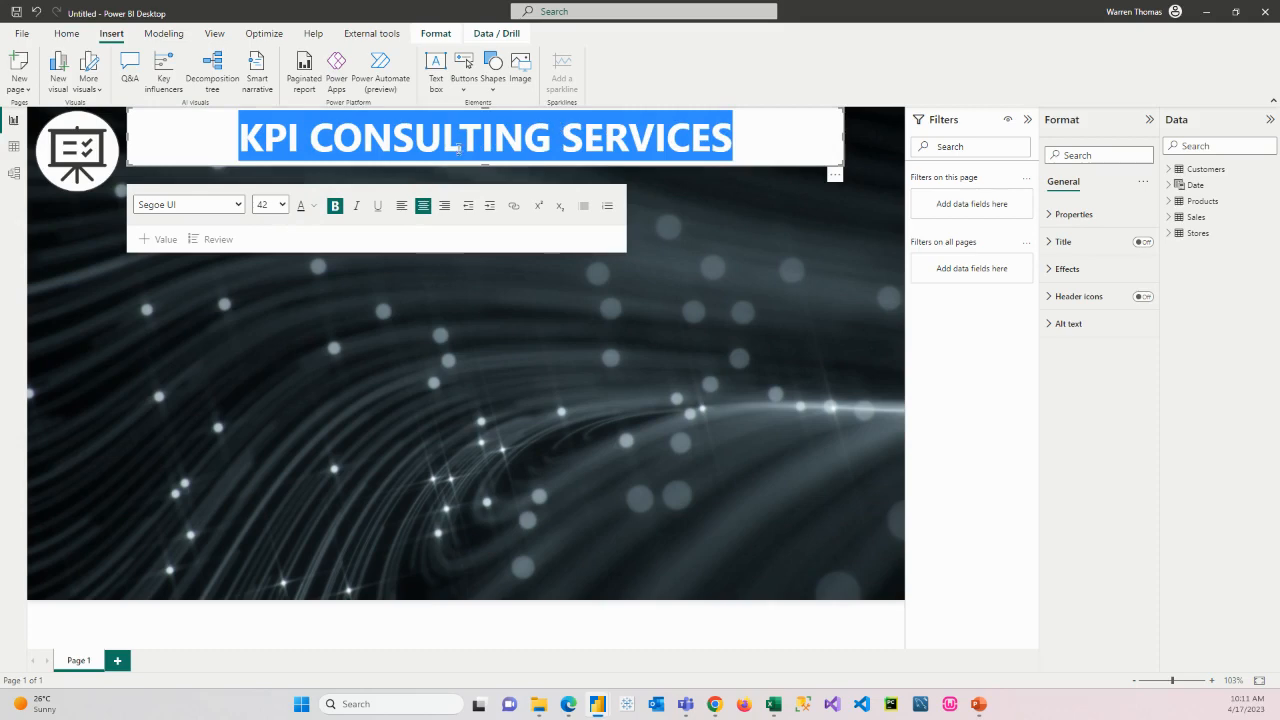
pyautogui.click(762, 244)
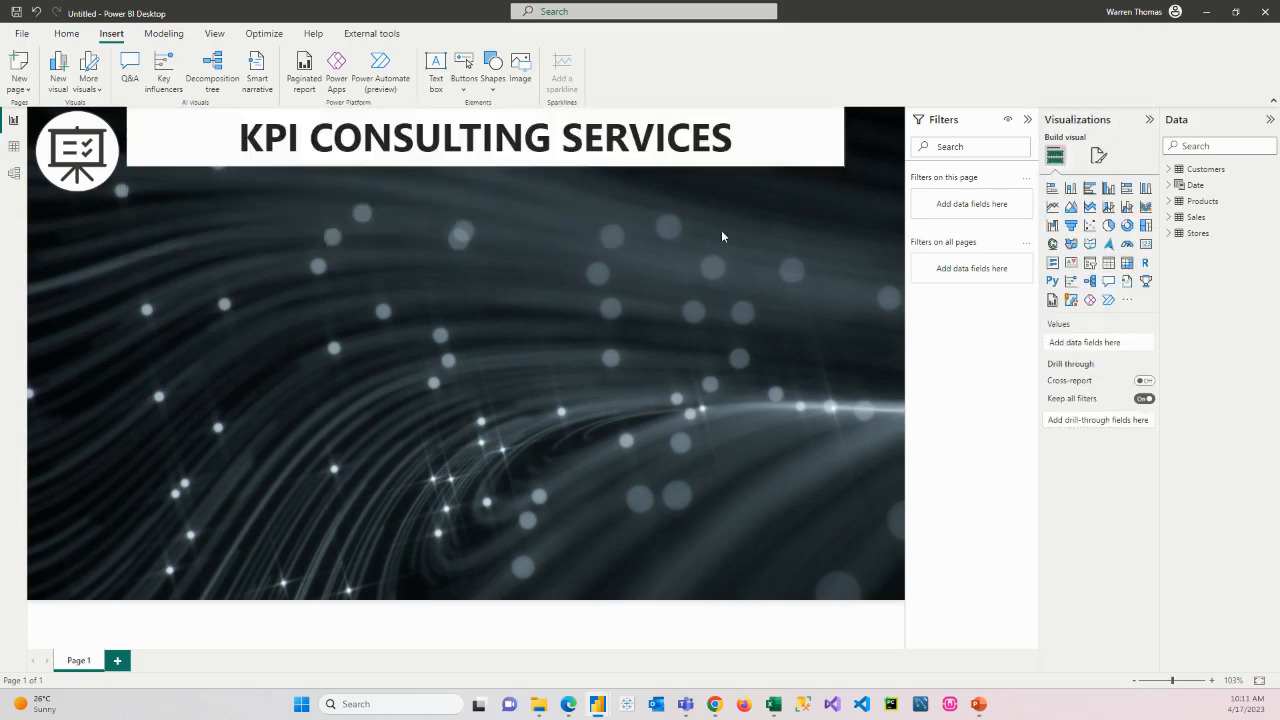
# - Narrow the title text box from its right edge to make room in the page's upper-right corner
pyautogui.click(792, 165)
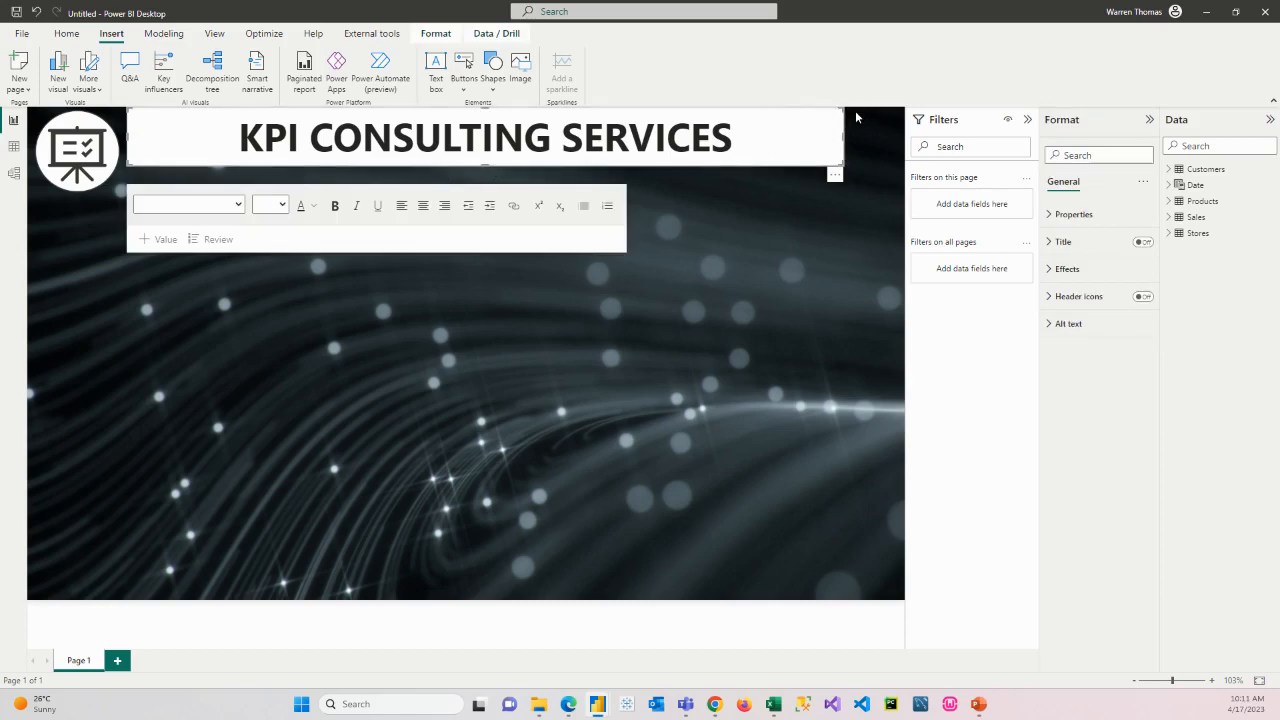
pyautogui.moveTo(840, 140); pyautogui.dragTo(819, 147)
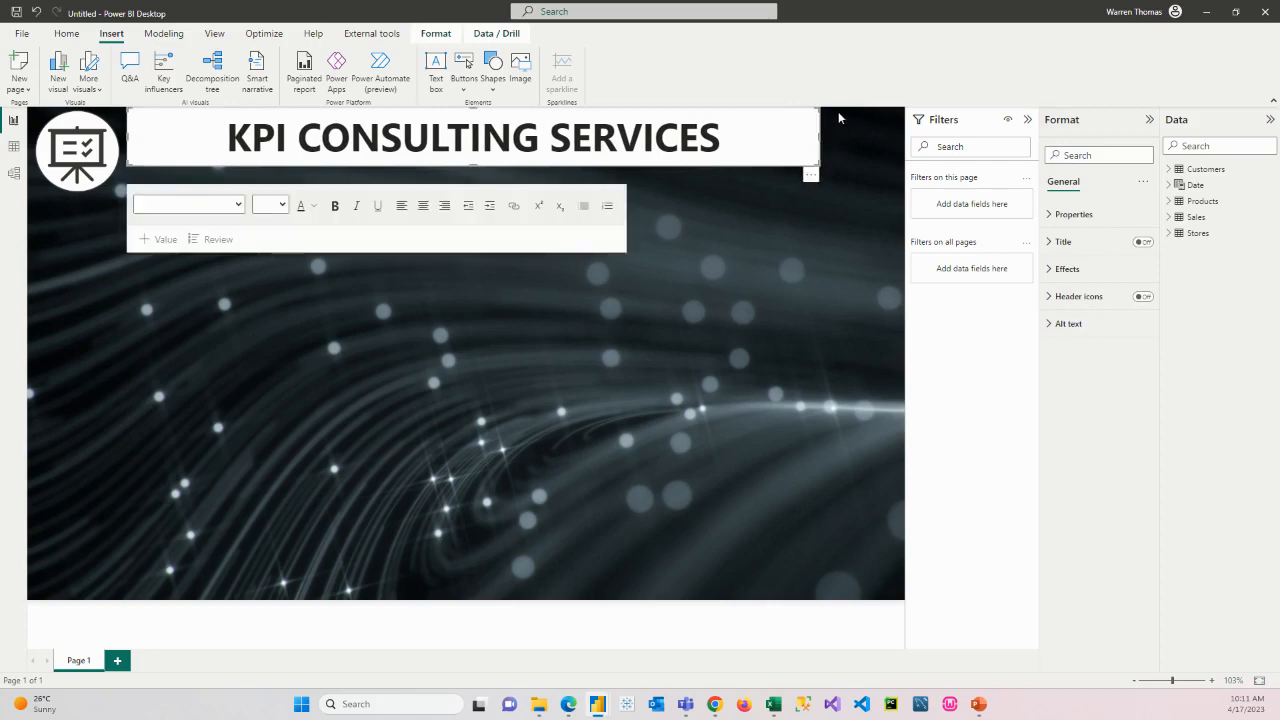
pyautogui.click(658, 292)
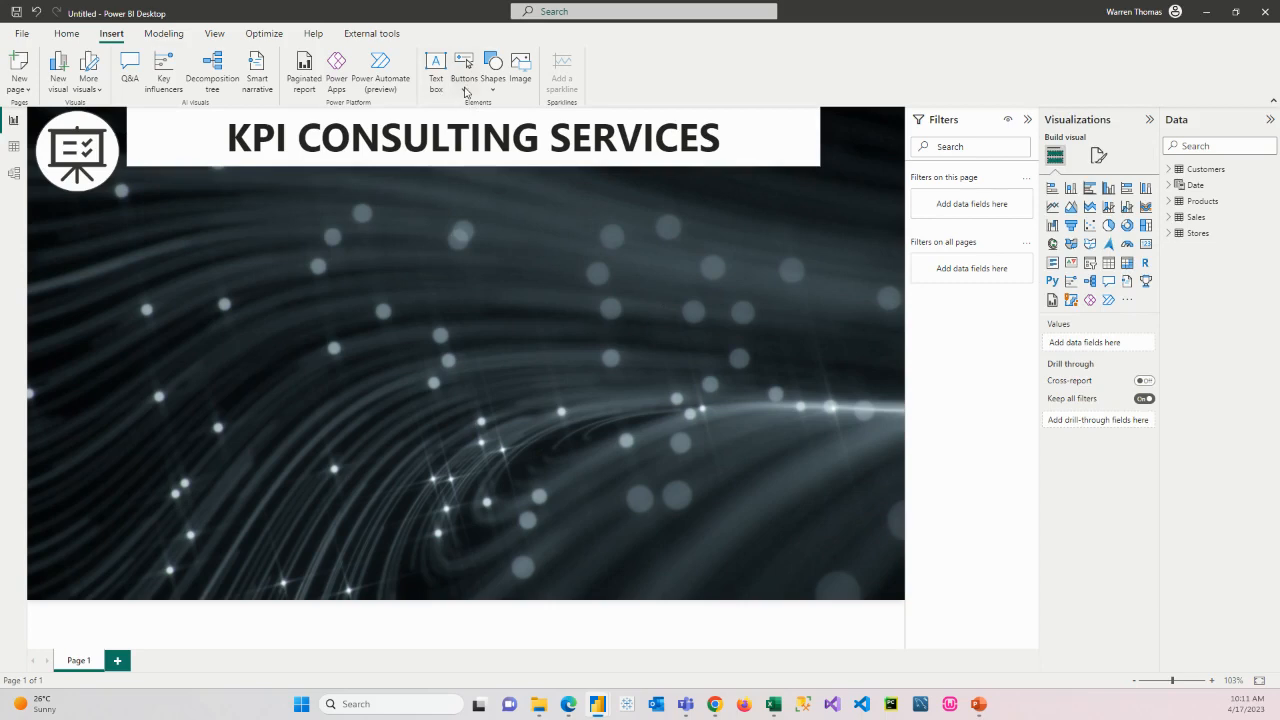
# - Insert an Information button and fit it into the page's upper-right corner beside the title, aligned with the page's upper edge
pyautogui.click(465, 90)
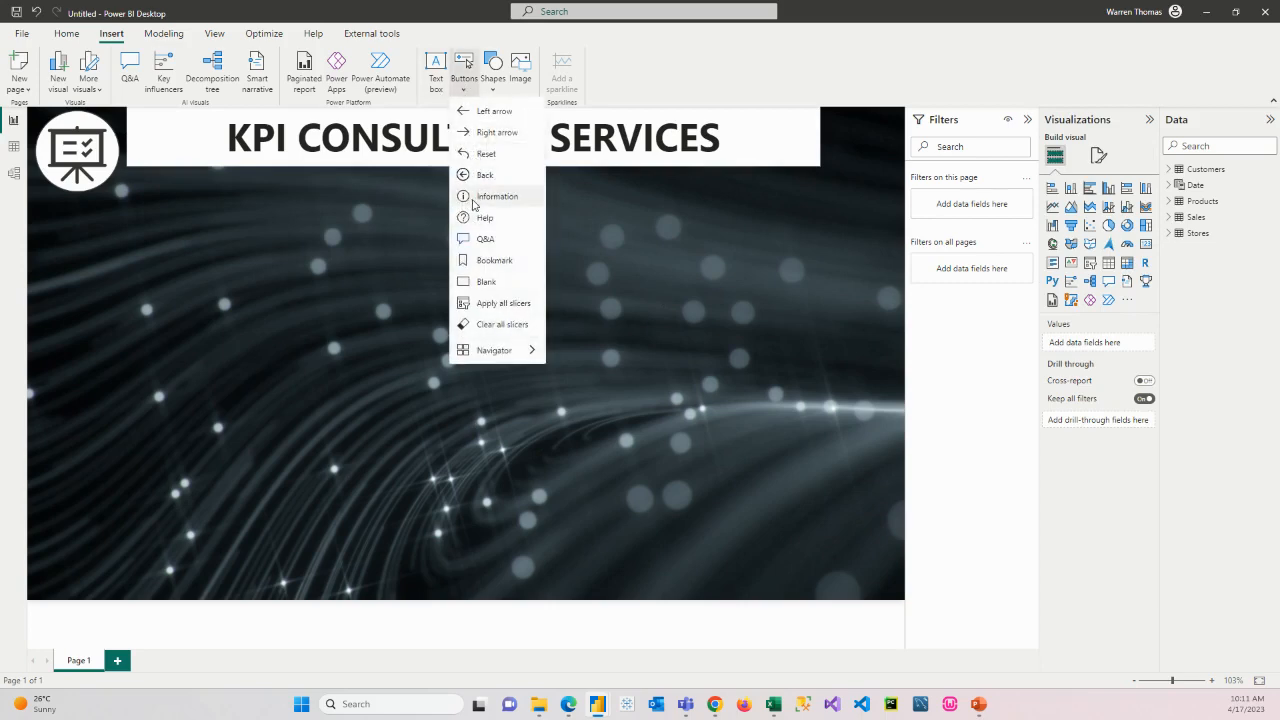
pyautogui.click(476, 198)
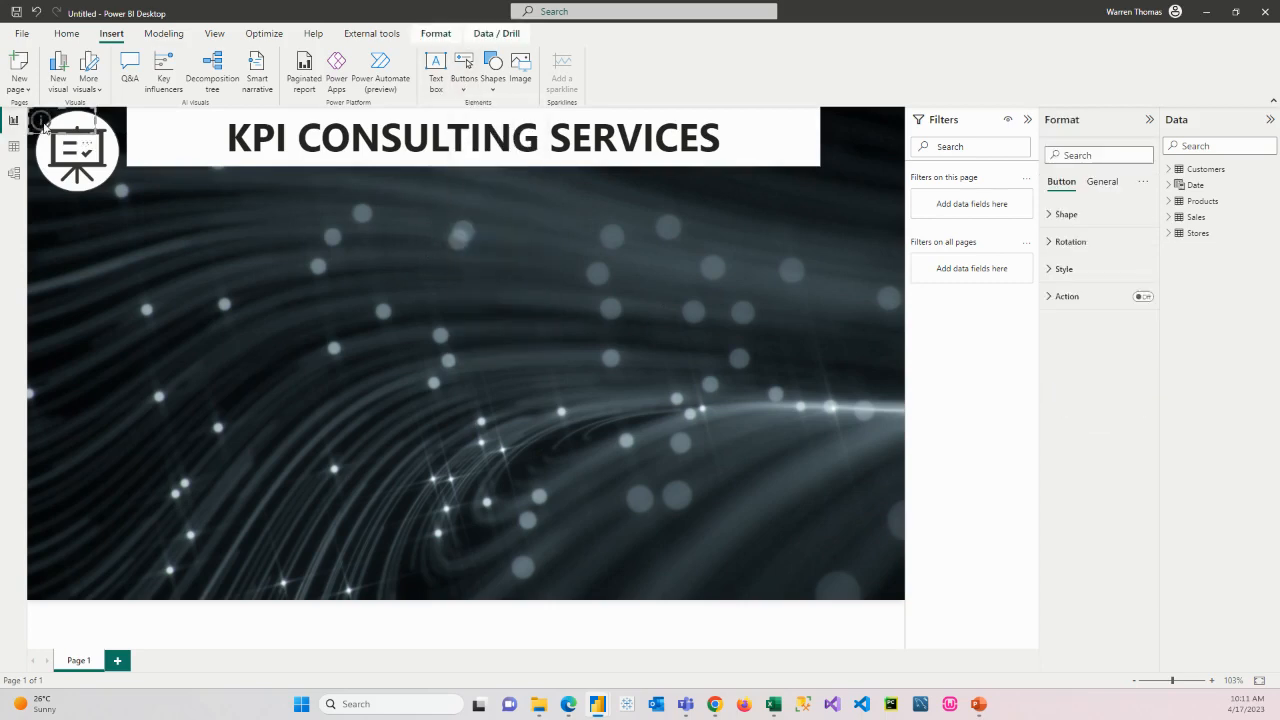
pyautogui.moveTo(45, 122); pyautogui.dragTo(870, 166)
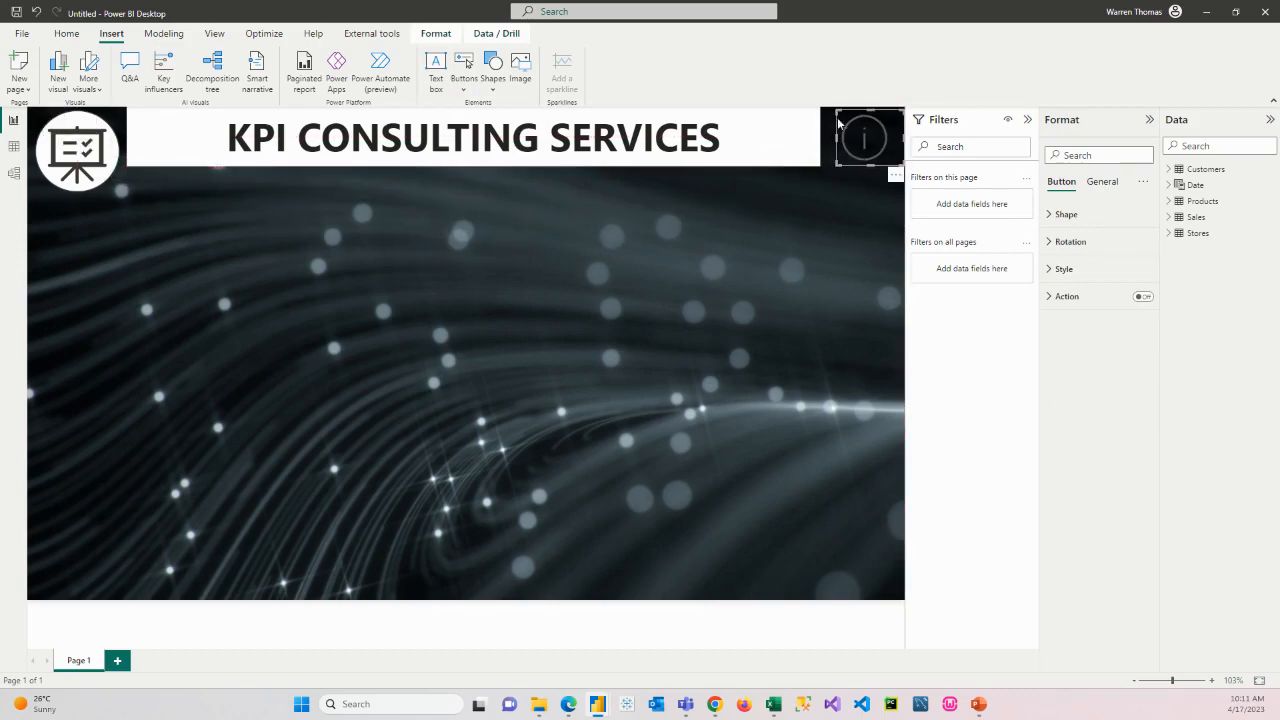
pyautogui.moveTo(871, 111); pyautogui.dragTo(871, 106)
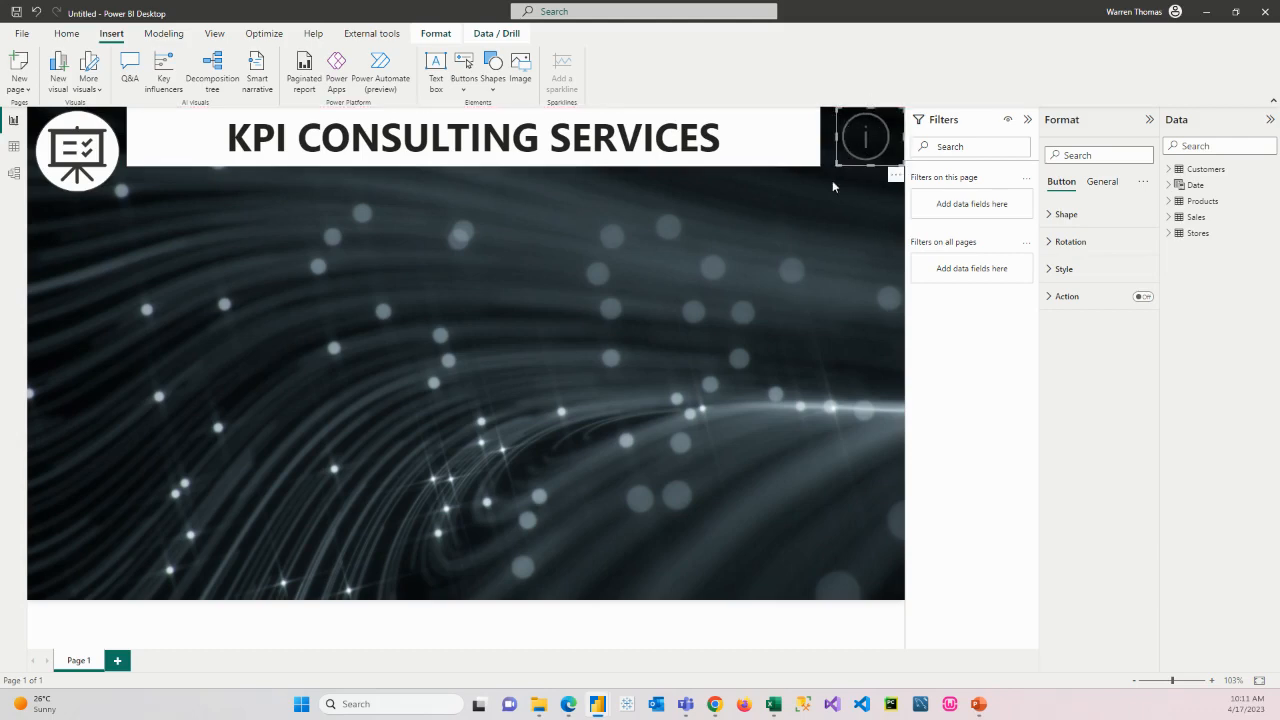
# - Widen the title text box until its right edge meets the Information button
pyautogui.click(817, 155)
pyautogui.moveTo(819, 137); pyautogui.dragTo(835, 137)
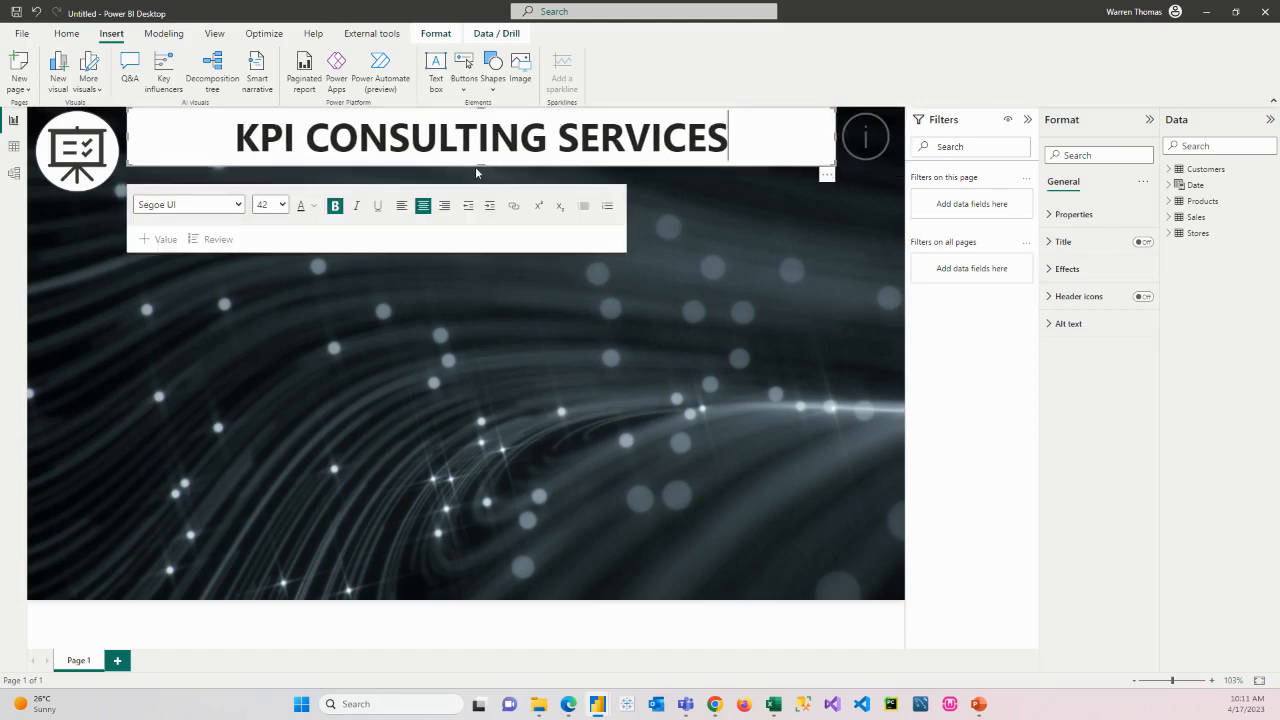
pyautogui.moveTo(480, 161); pyautogui.dragTo(479, 164)
pyautogui.click(684, 215)
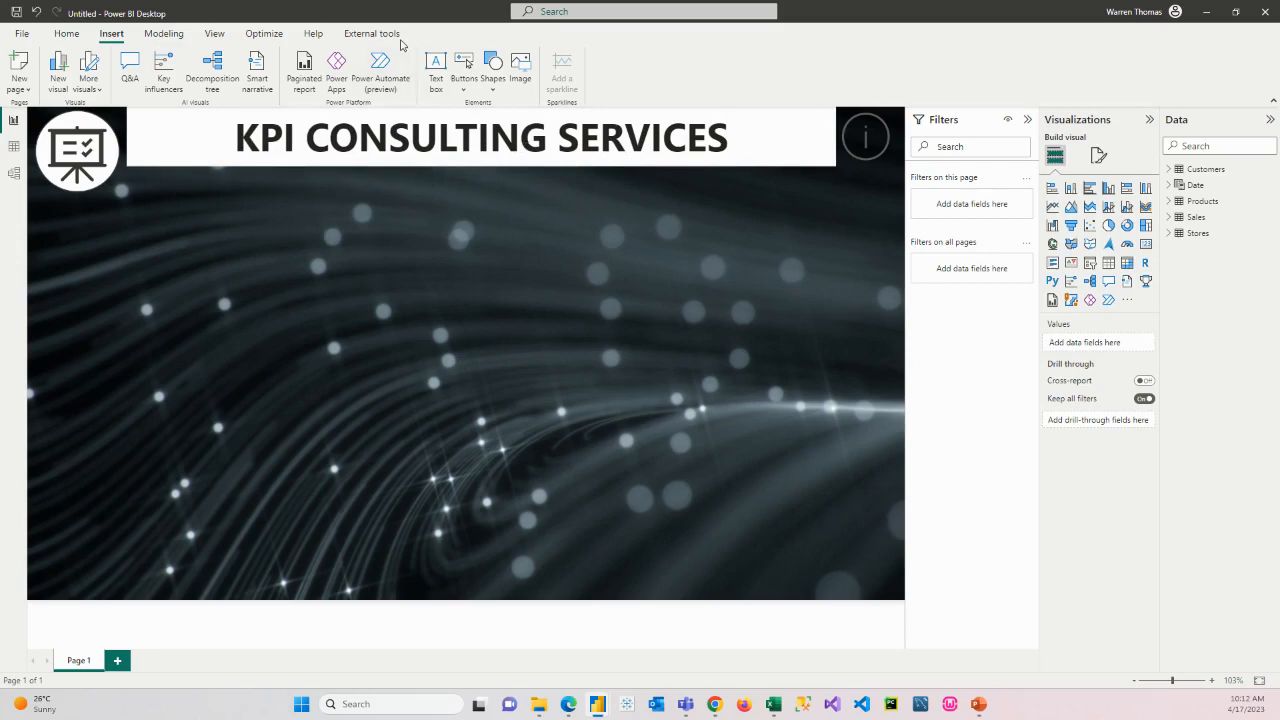
# - Insert a second text box below the title and enter WE DO REPORTING in it
pyautogui.click(436, 68)
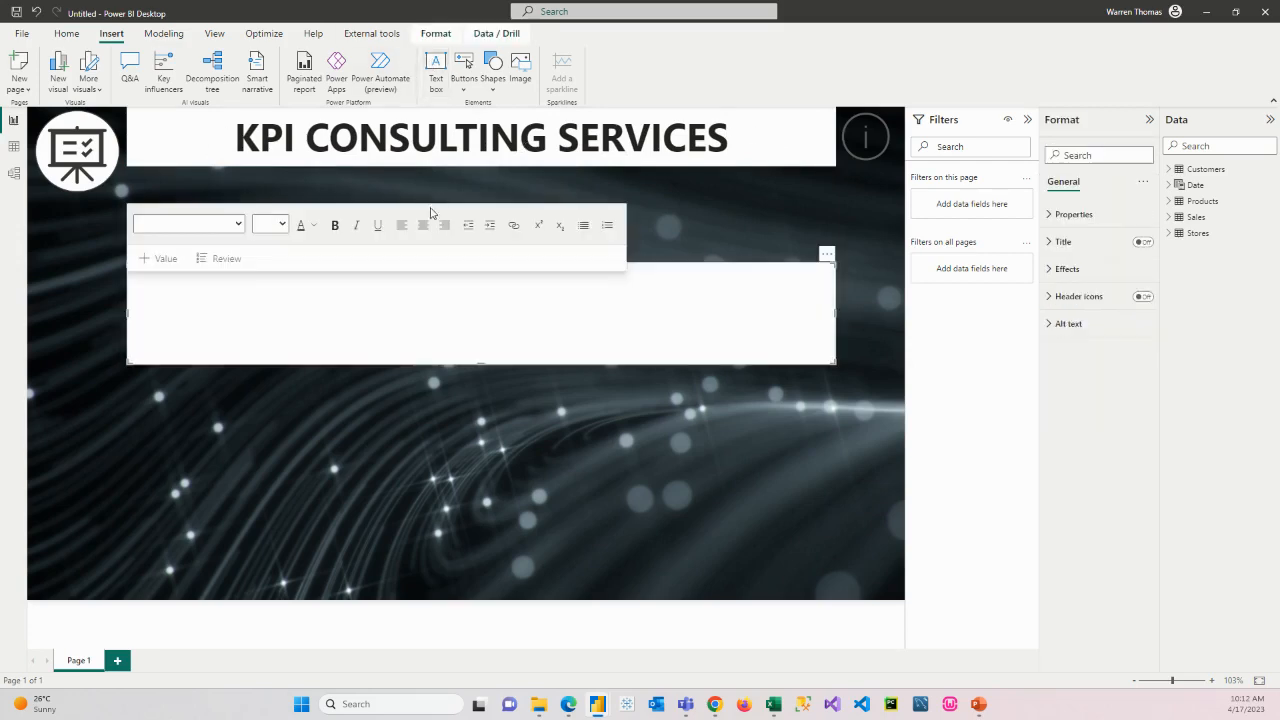
pyautogui.click(336, 299)
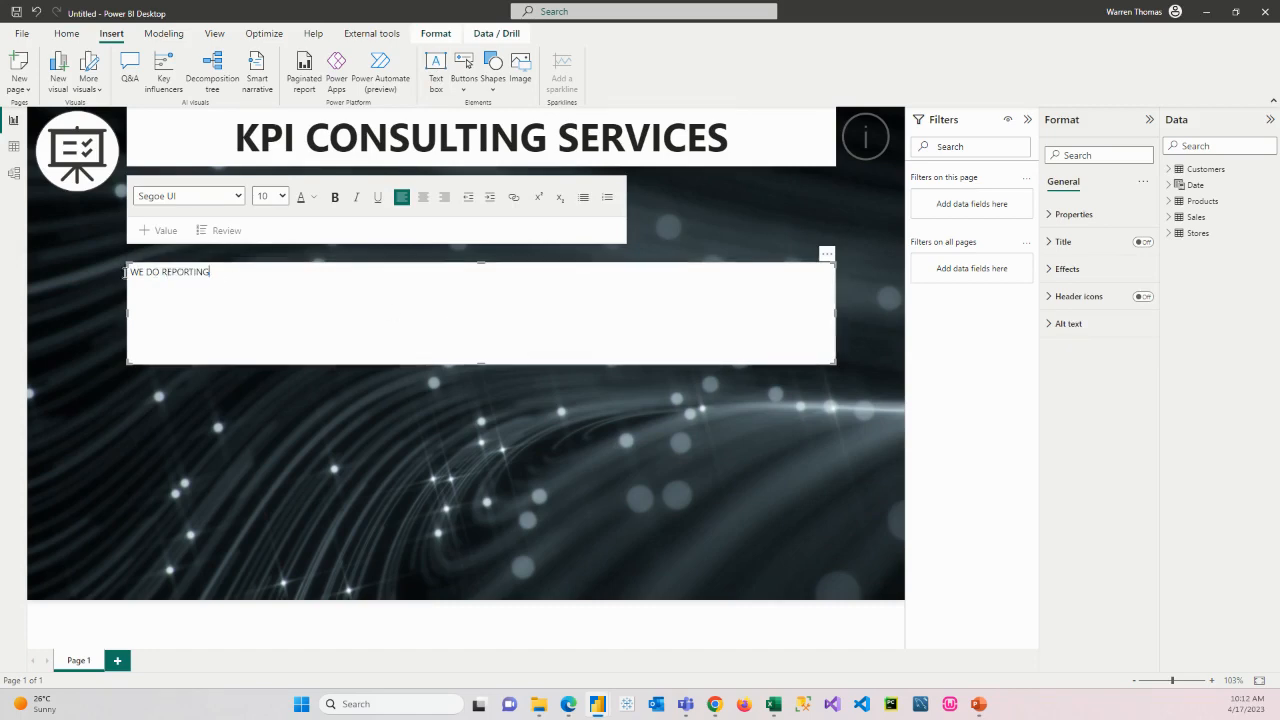
# - Make the WE DO REPORTING text bold and centred, and reduce its text box to a single line's height
pyautogui.moveTo(209, 271); pyautogui.dragTo(5, 270)
pyautogui.click(335, 197)
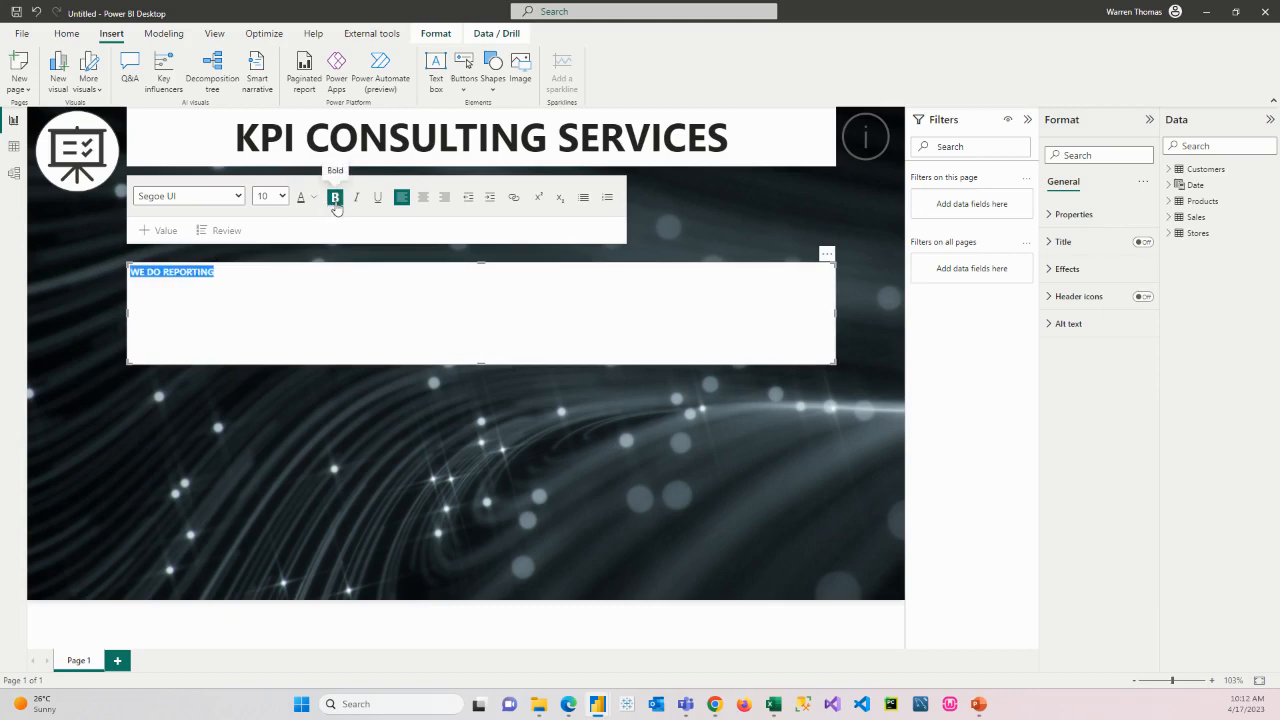
pyautogui.click(423, 200)
pyautogui.moveTo(481, 363); pyautogui.dragTo(494, 285)
pyautogui.click(829, 259)
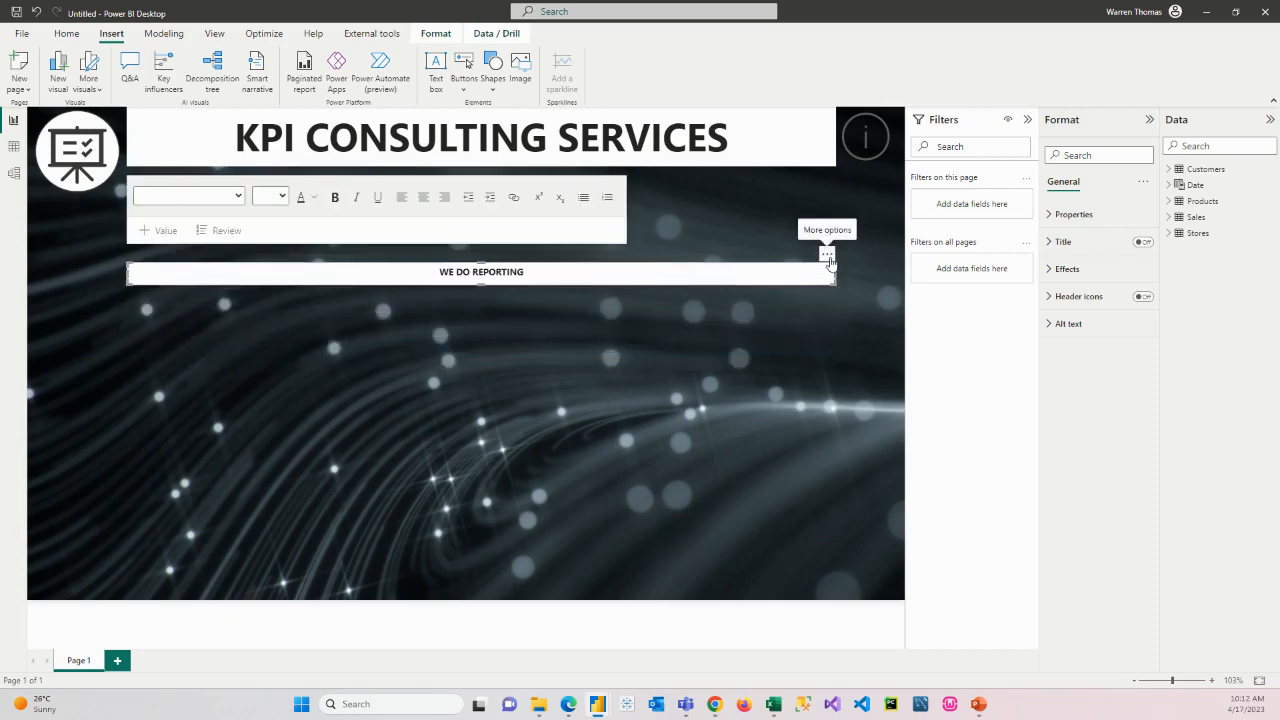
# - Move the WE DO REPORTING text box directly beneath the title and slightly increase its height
pyautogui.moveTo(829, 259); pyautogui.dragTo(831, 167)
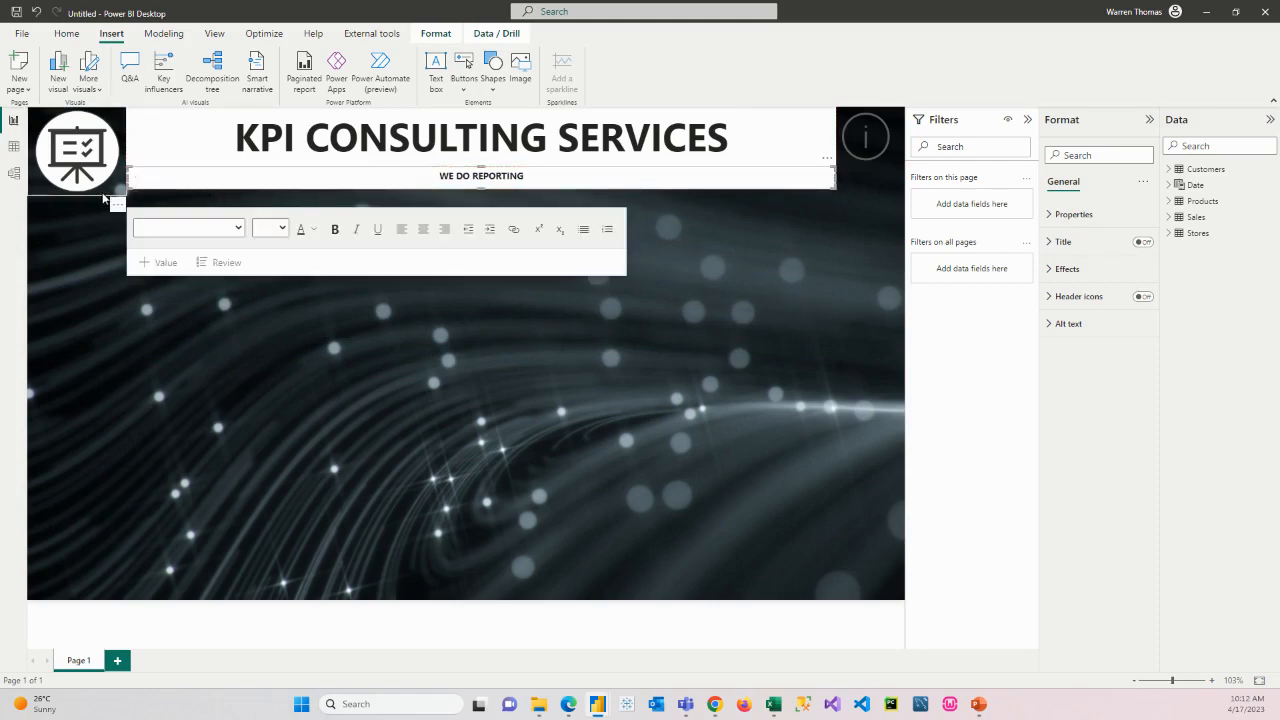
pyautogui.click(438, 186)
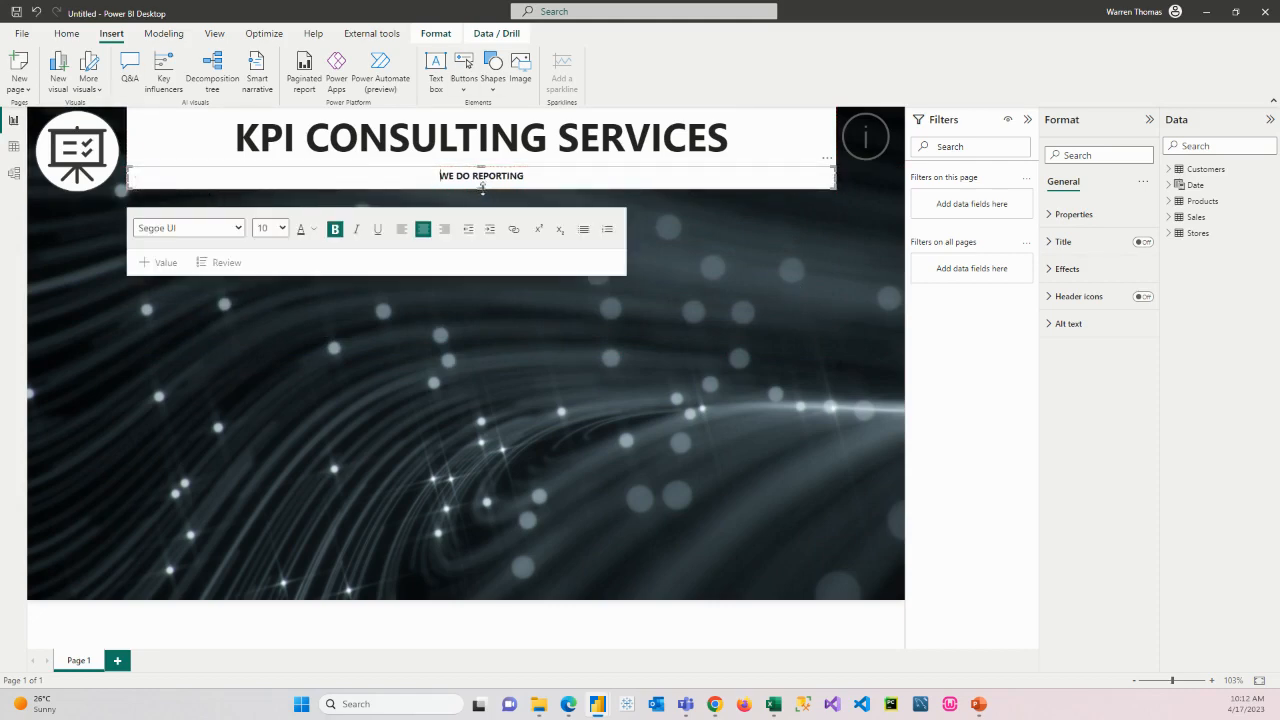
pyautogui.moveTo(479, 190); pyautogui.dragTo(482, 198)
pyautogui.click(675, 208)
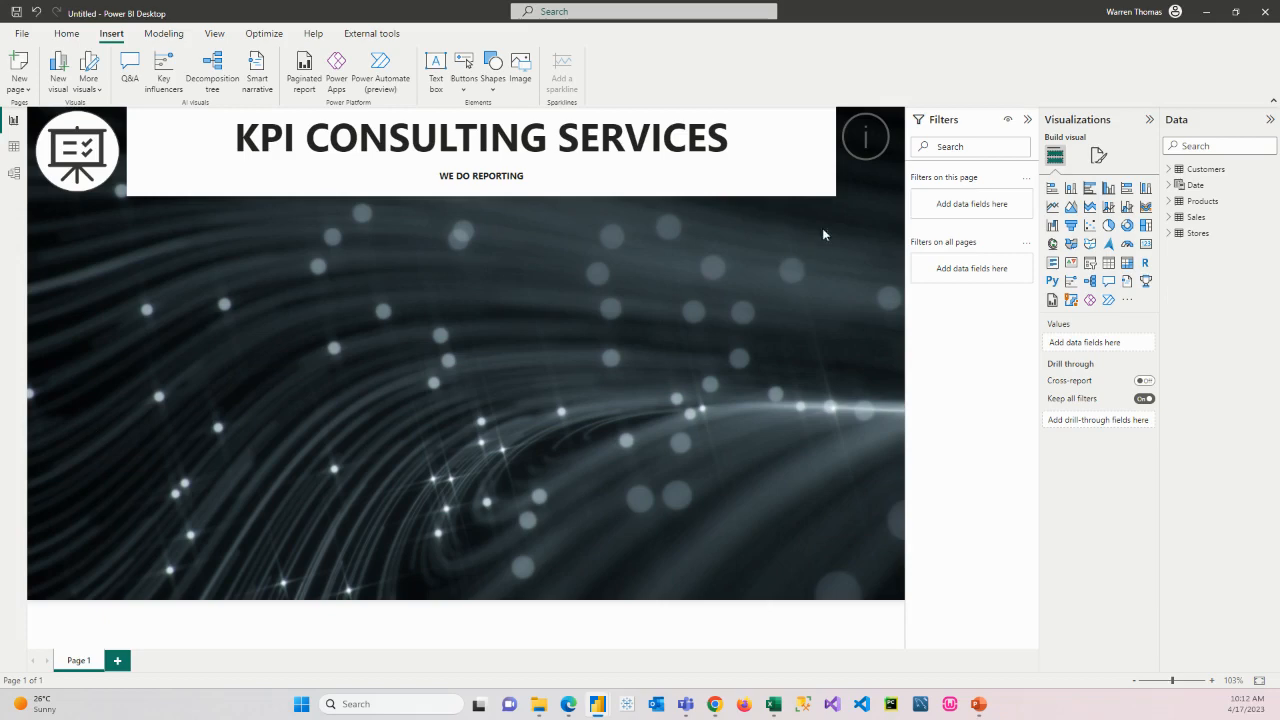
# - Set the background transparency of both the title and WE DO REPORTING text boxes to 100%
pyautogui.click(660, 147)
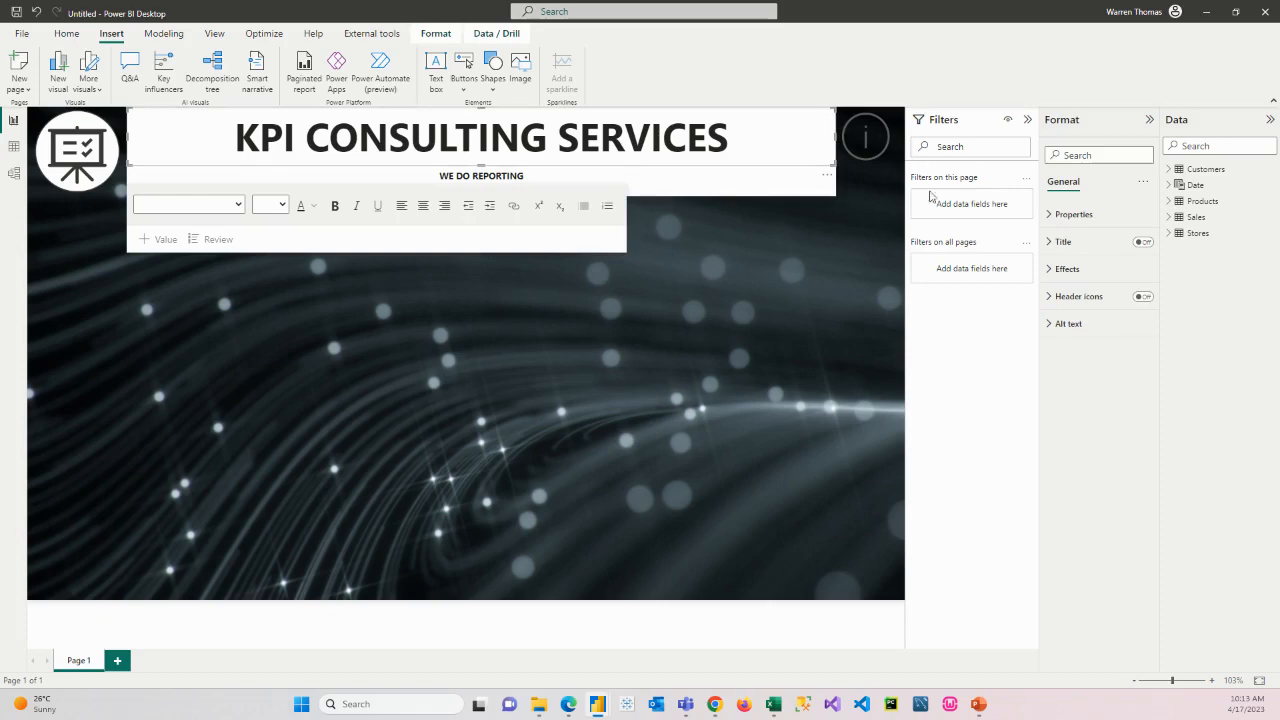
pyautogui.click(1053, 215)
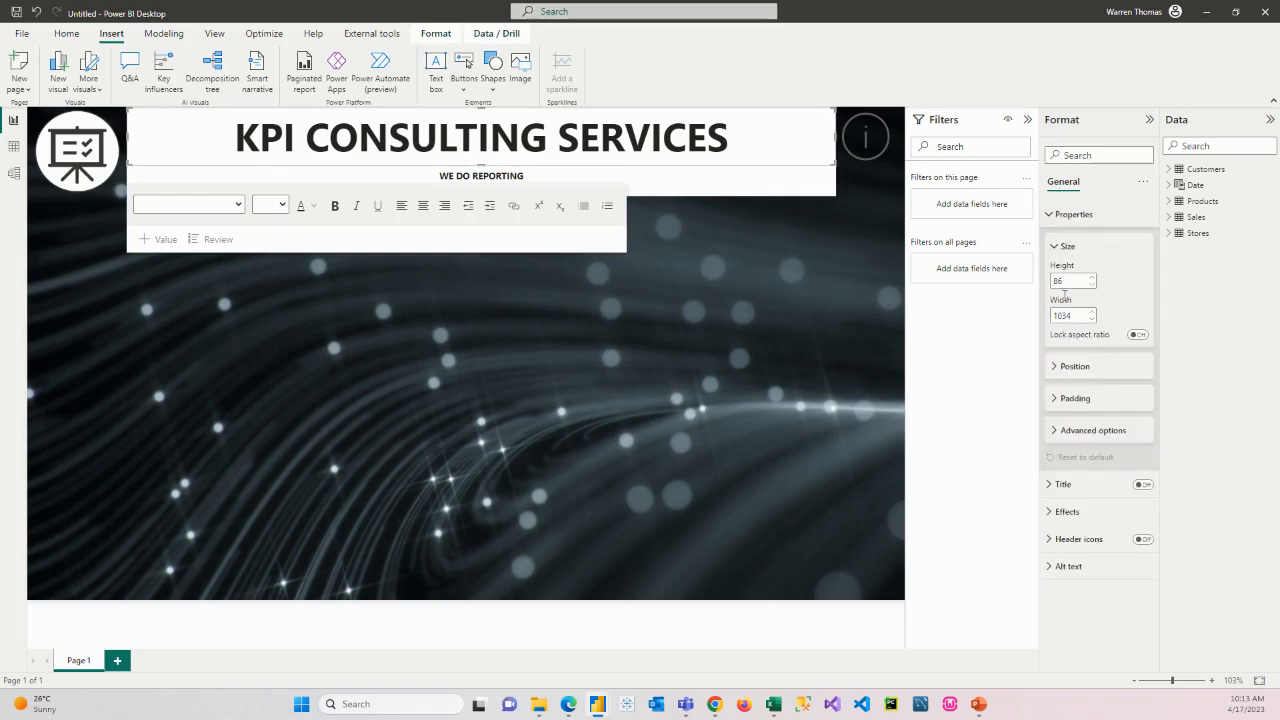
pyautogui.click(1062, 368)
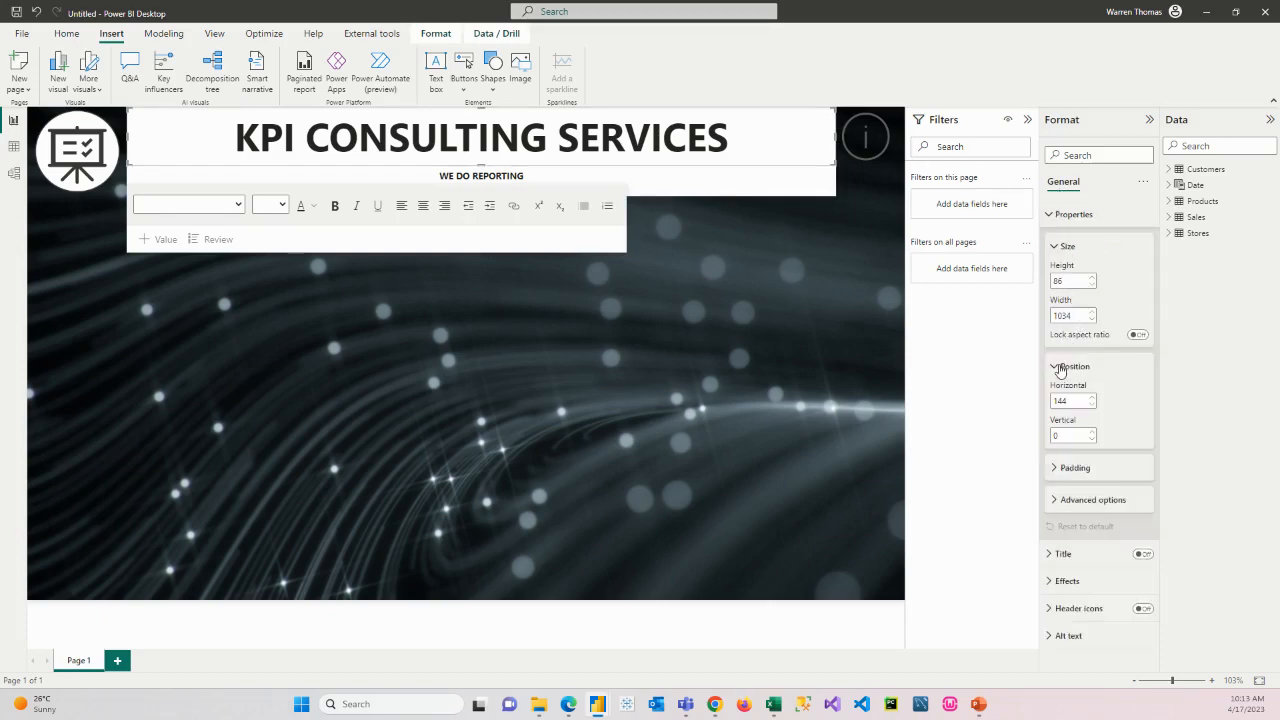
pyautogui.click(1052, 467)
pyautogui.scroll(-1, 1052, 500)
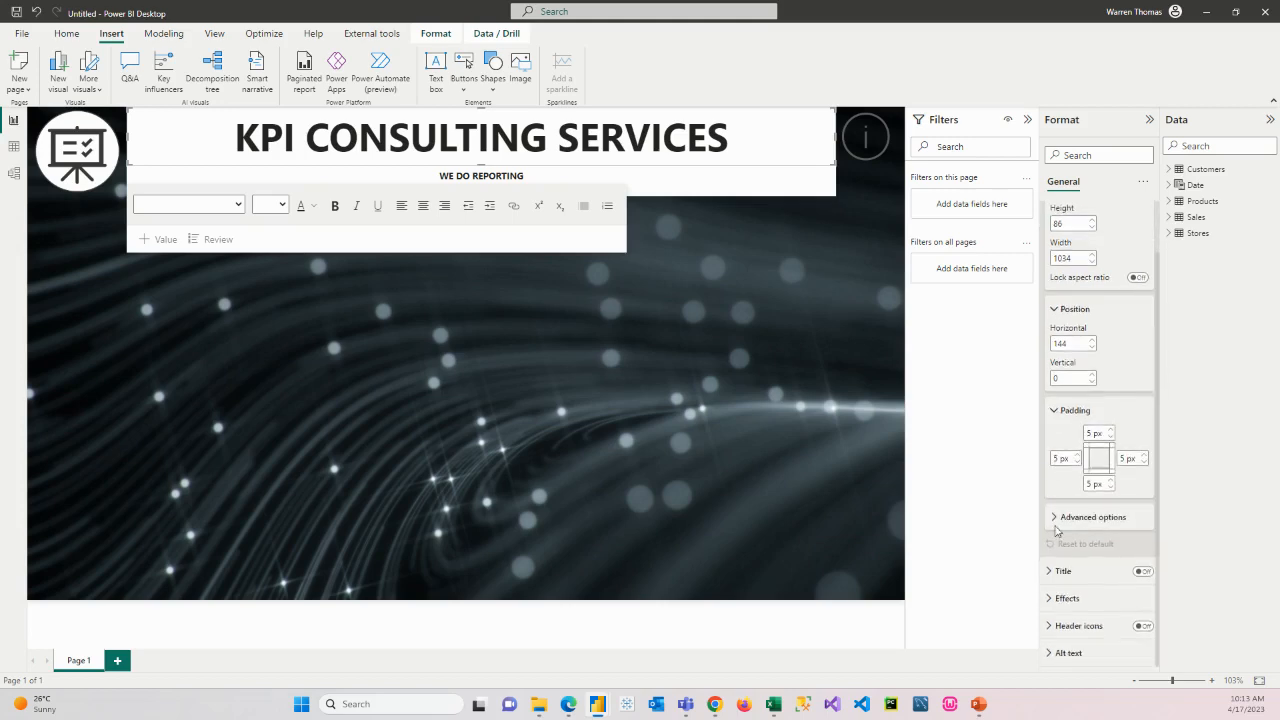
pyautogui.click(1055, 518)
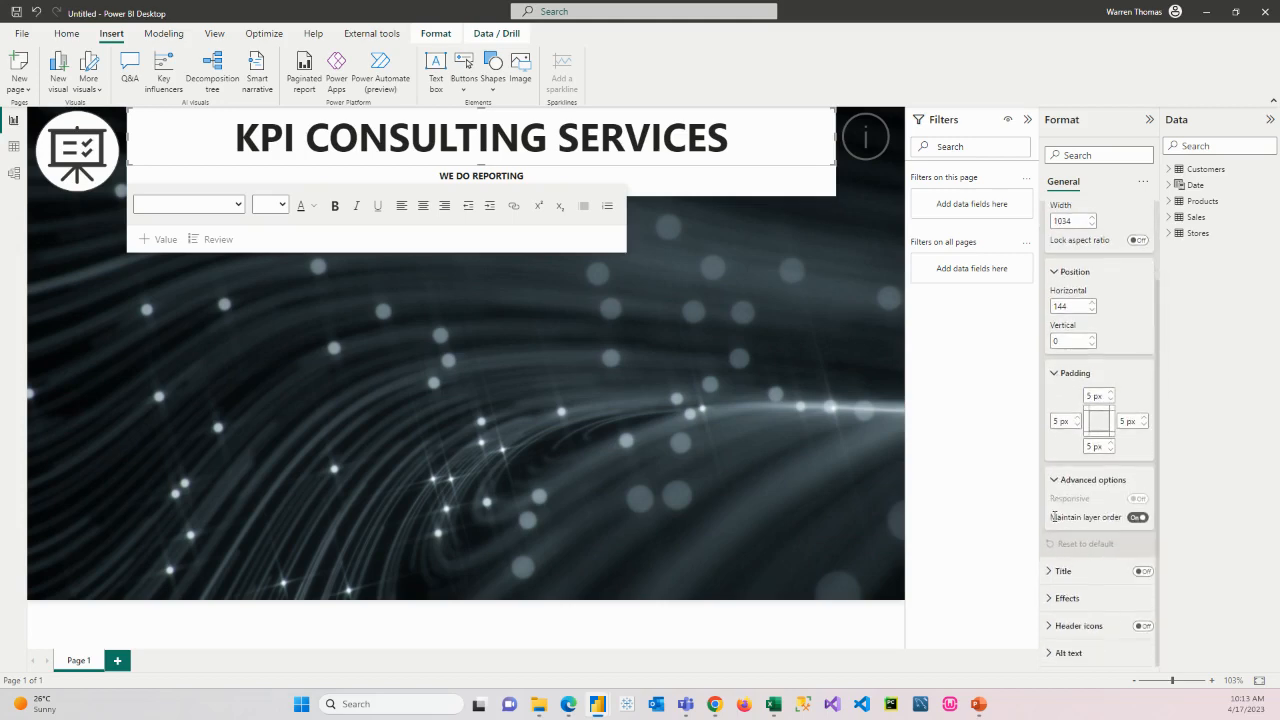
pyautogui.click(1048, 572)
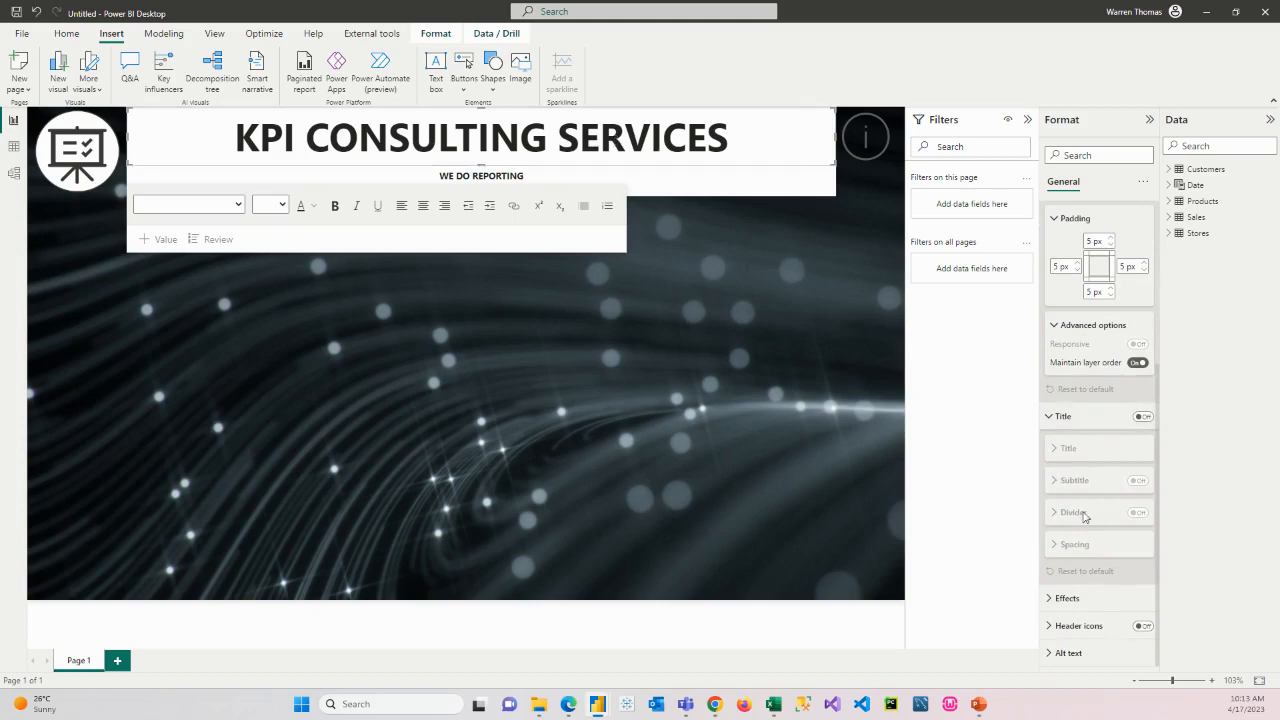
pyautogui.click(1050, 598)
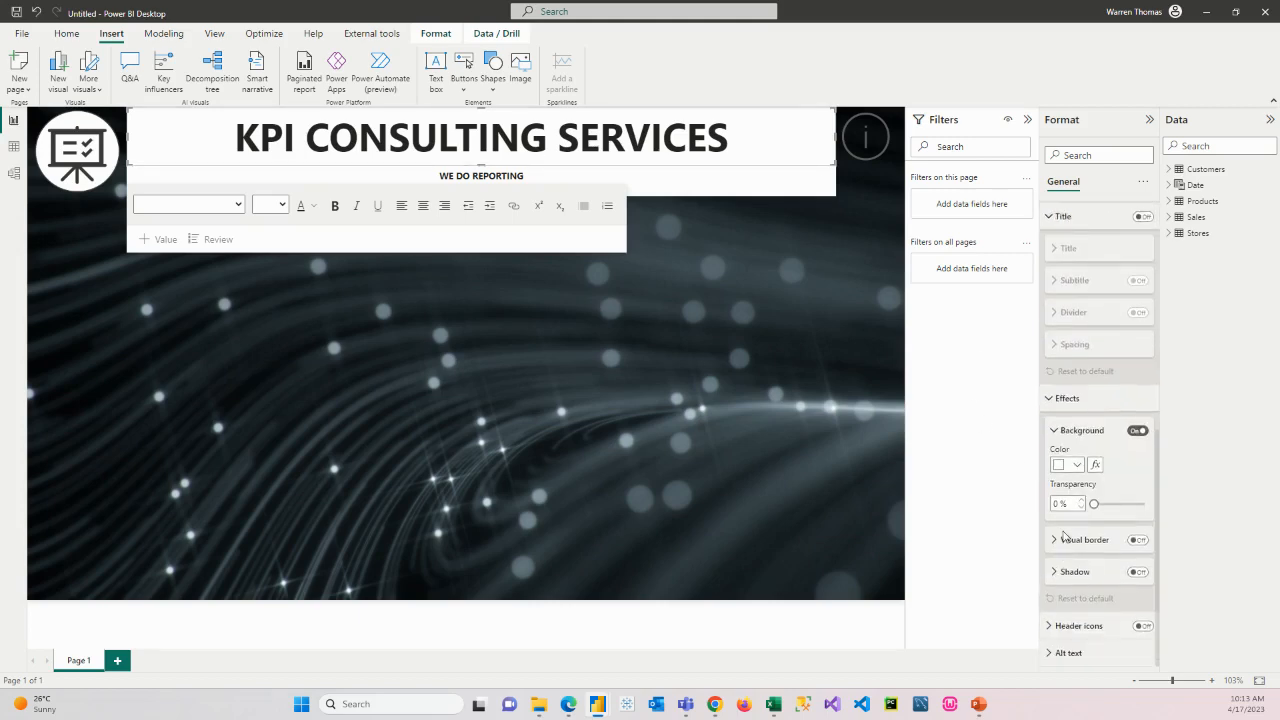
pyautogui.moveTo(1093, 504); pyautogui.dragTo(1128, 504)
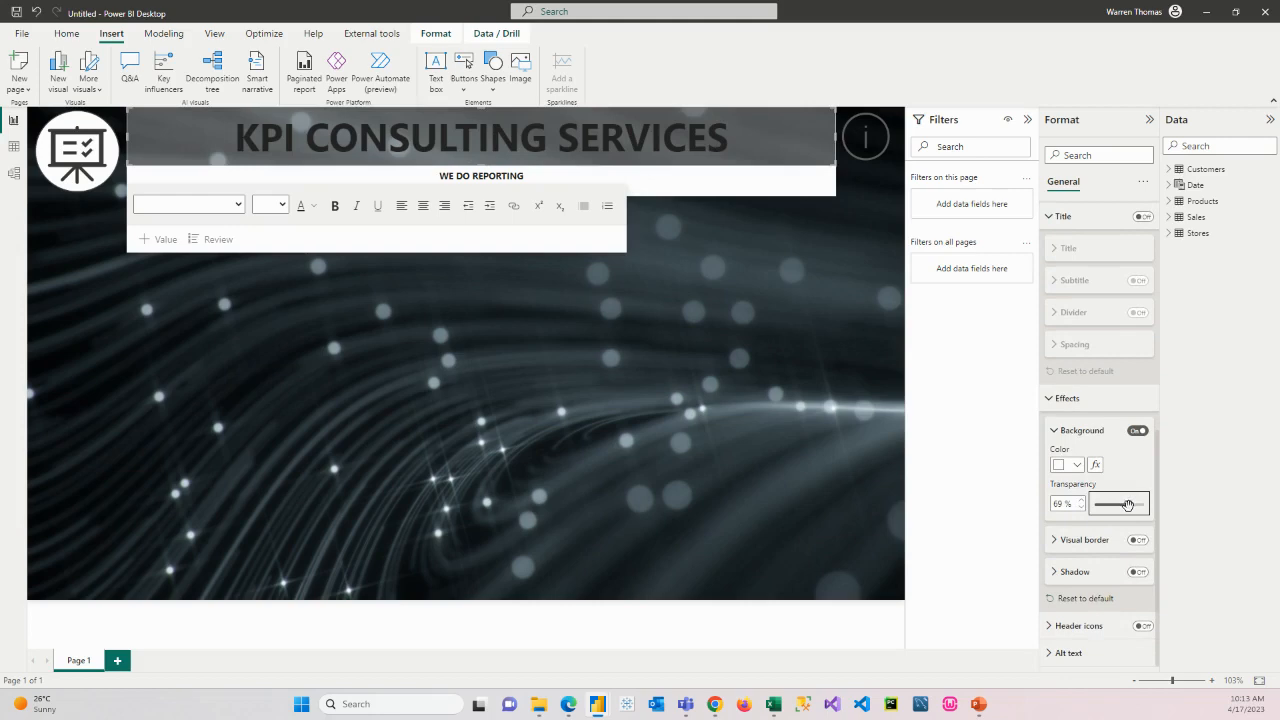
pyautogui.moveTo(1128, 504); pyautogui.dragTo(1134, 504)
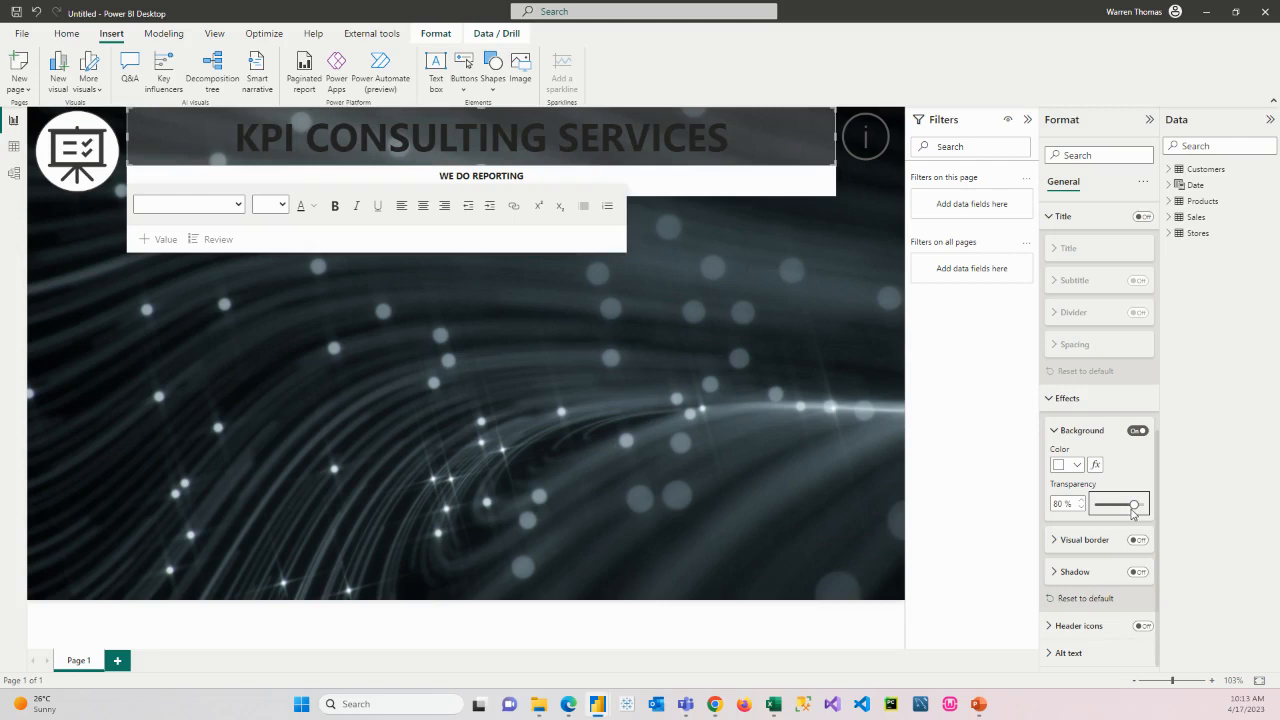
pyautogui.moveTo(1133, 505); pyautogui.dragTo(1163, 508)
pyautogui.click(750, 170)
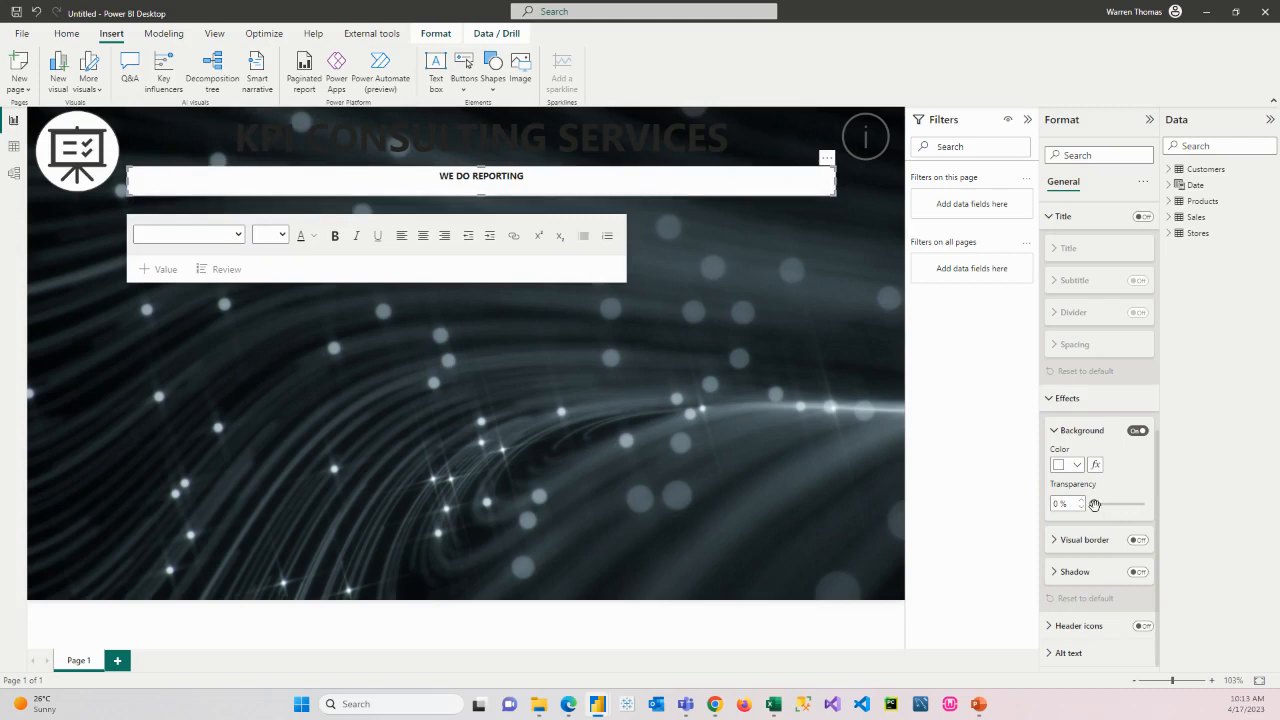
pyautogui.moveTo(1094, 504); pyautogui.dragTo(1150, 505)
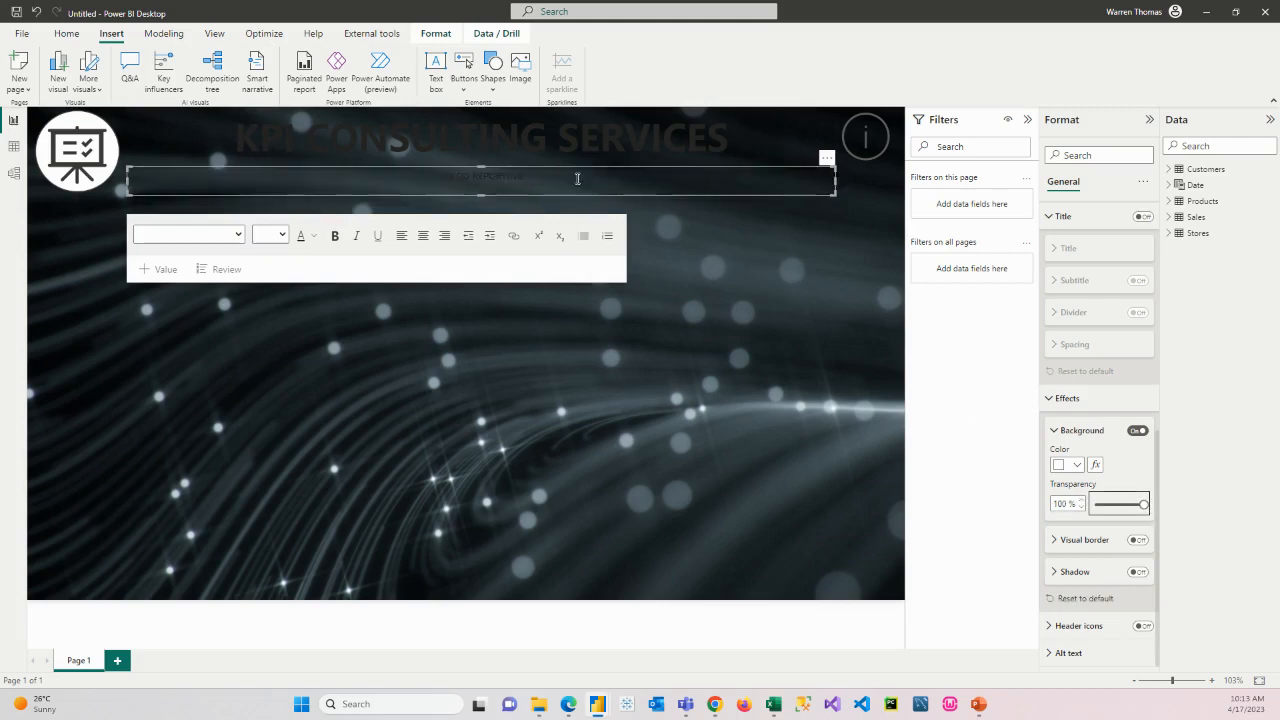
# - Change the font colour of the KPI CONSULTING SERVICES title to white
pyautogui.click(726, 127)
pyautogui.moveTo(728, 127); pyautogui.dragTo(232, 126)
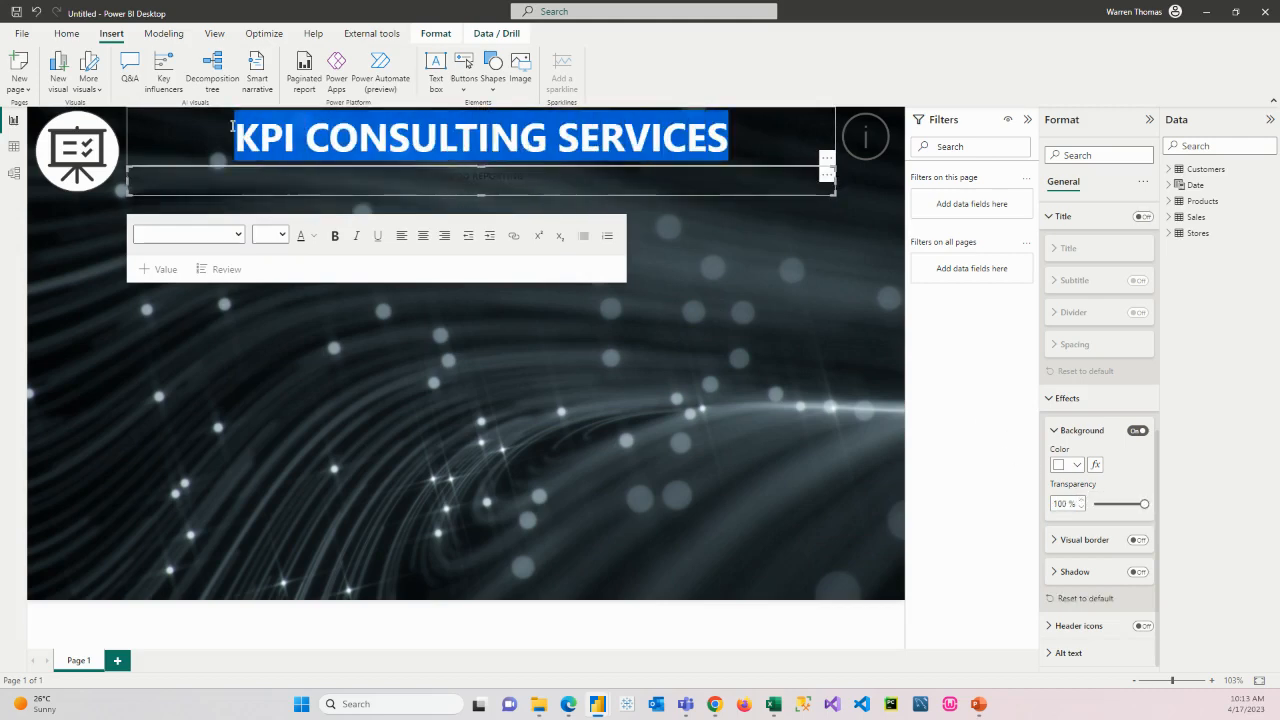
pyautogui.click(313, 205)
pyautogui.click(326, 251)
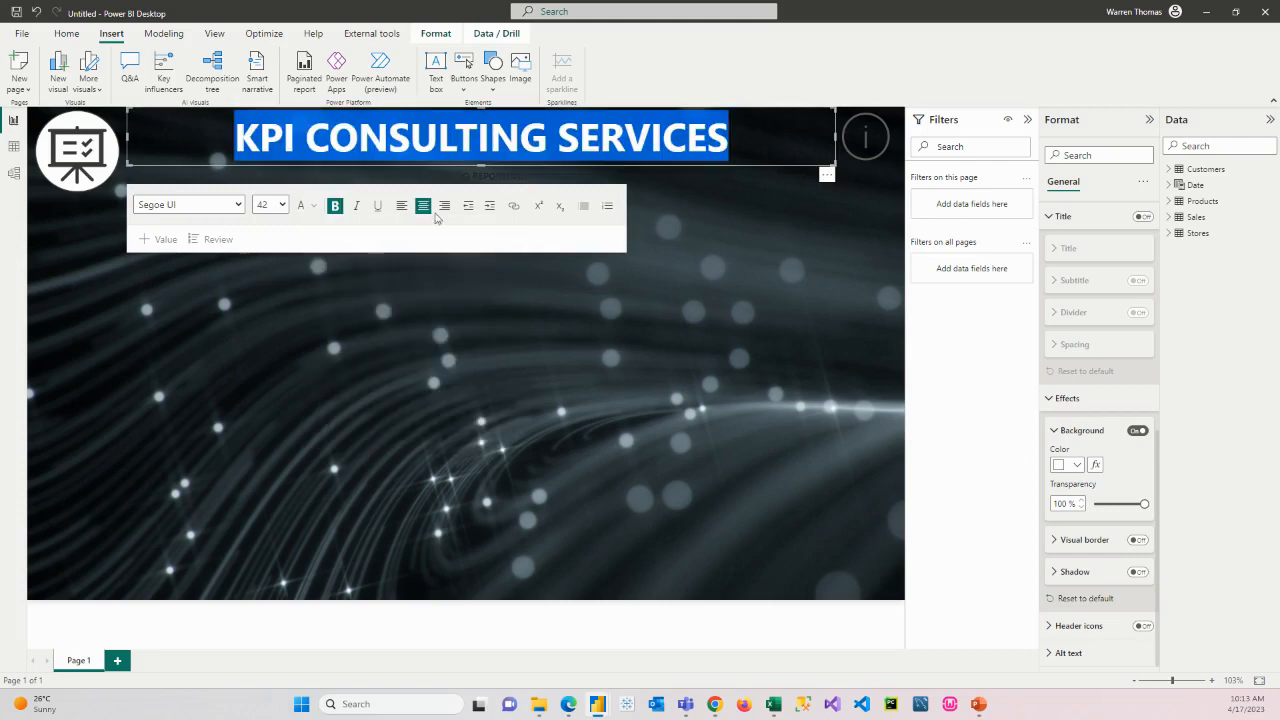
# - Change the font colour of the WE DO REPORTING tagline to white and deselect its text box
pyautogui.click(526, 176)
pyautogui.moveTo(526, 176); pyautogui.dragTo(438, 176)
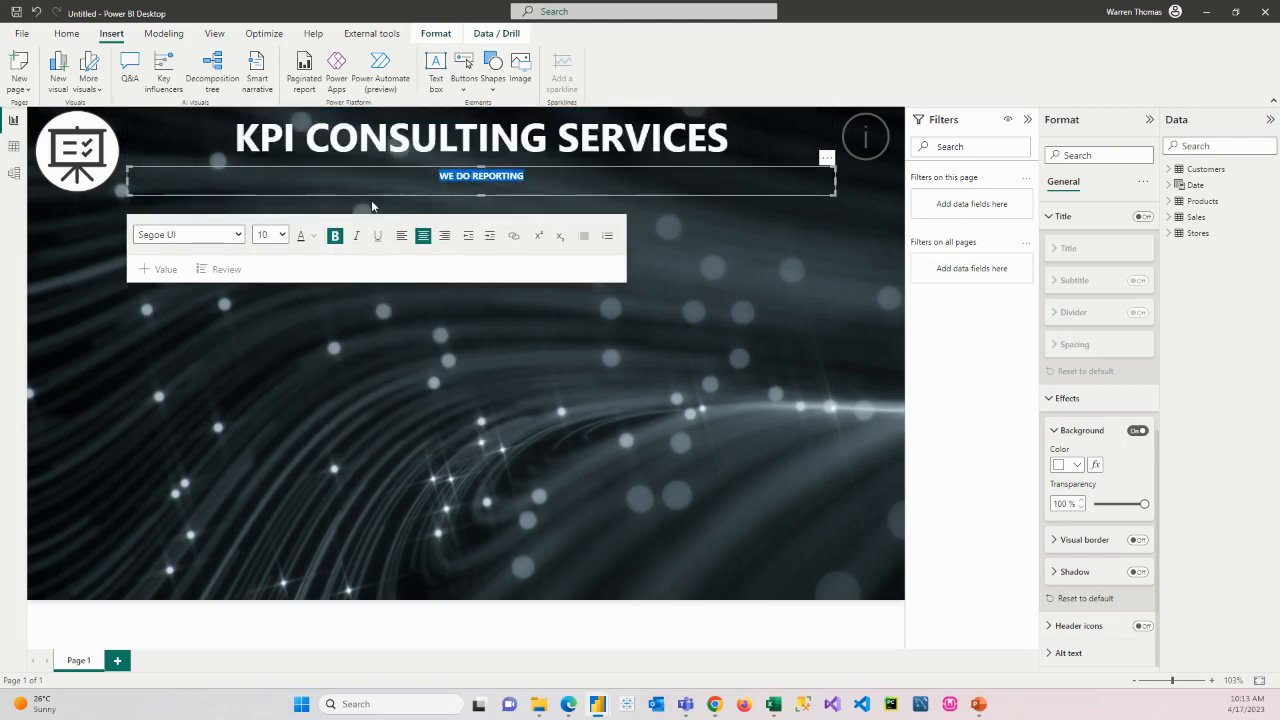
pyautogui.click(315, 236)
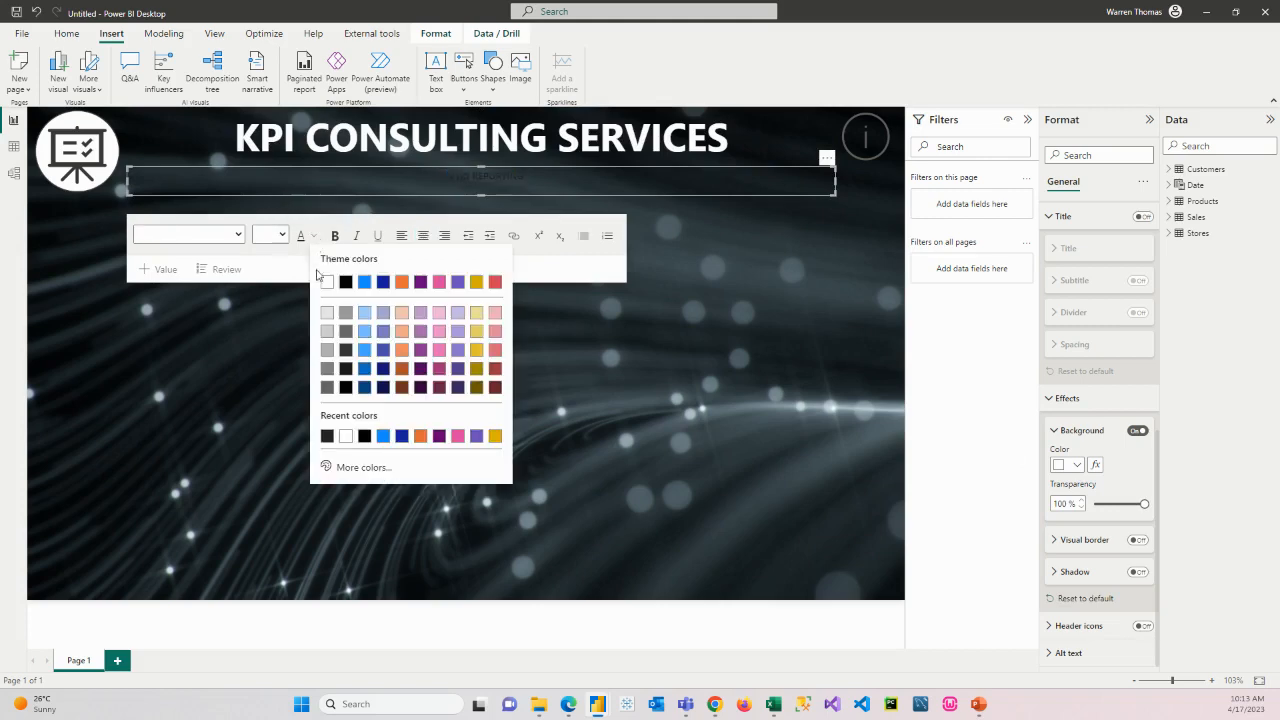
pyautogui.click(327, 284)
pyautogui.click(594, 355)
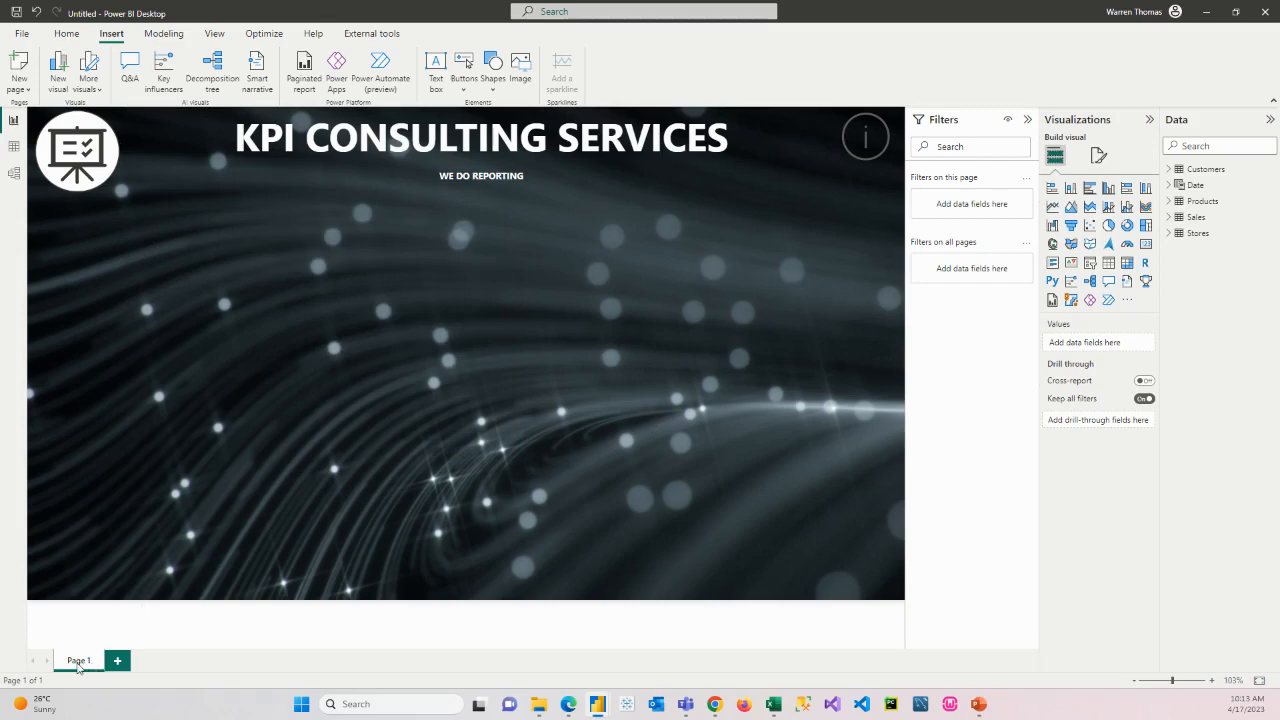
# - Rename the report page Page 1 as Home
pyautogui.doubleClick(77, 666)
pyautogui.write('Home')
pyautogui.press('Return')
pyautogui.click(848, 154)
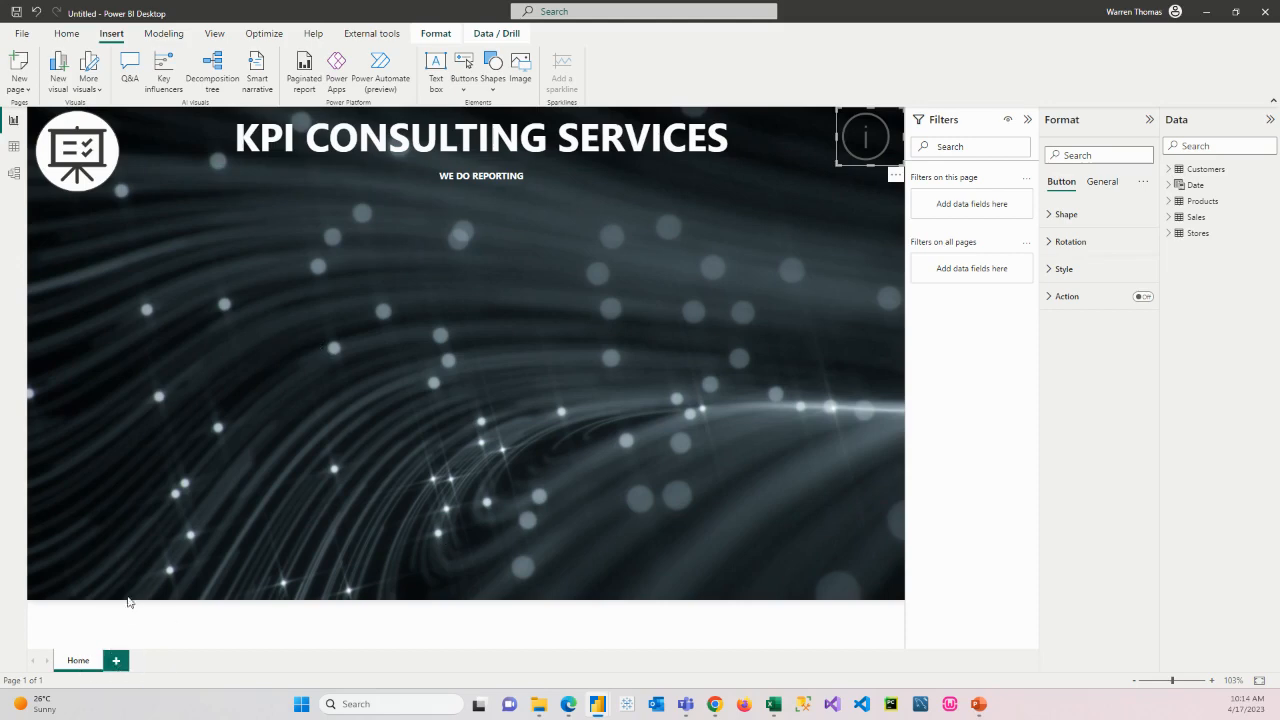
pyautogui.rightClick(79, 661)
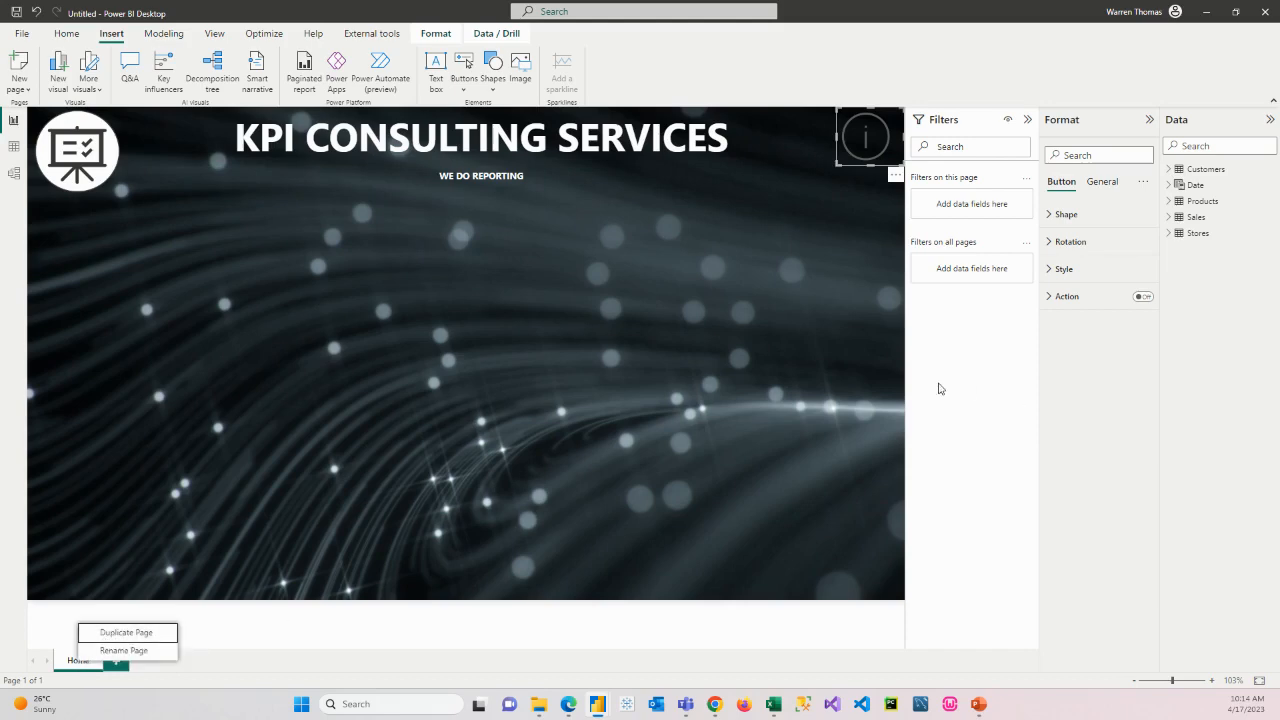
pyautogui.click(315, 440)
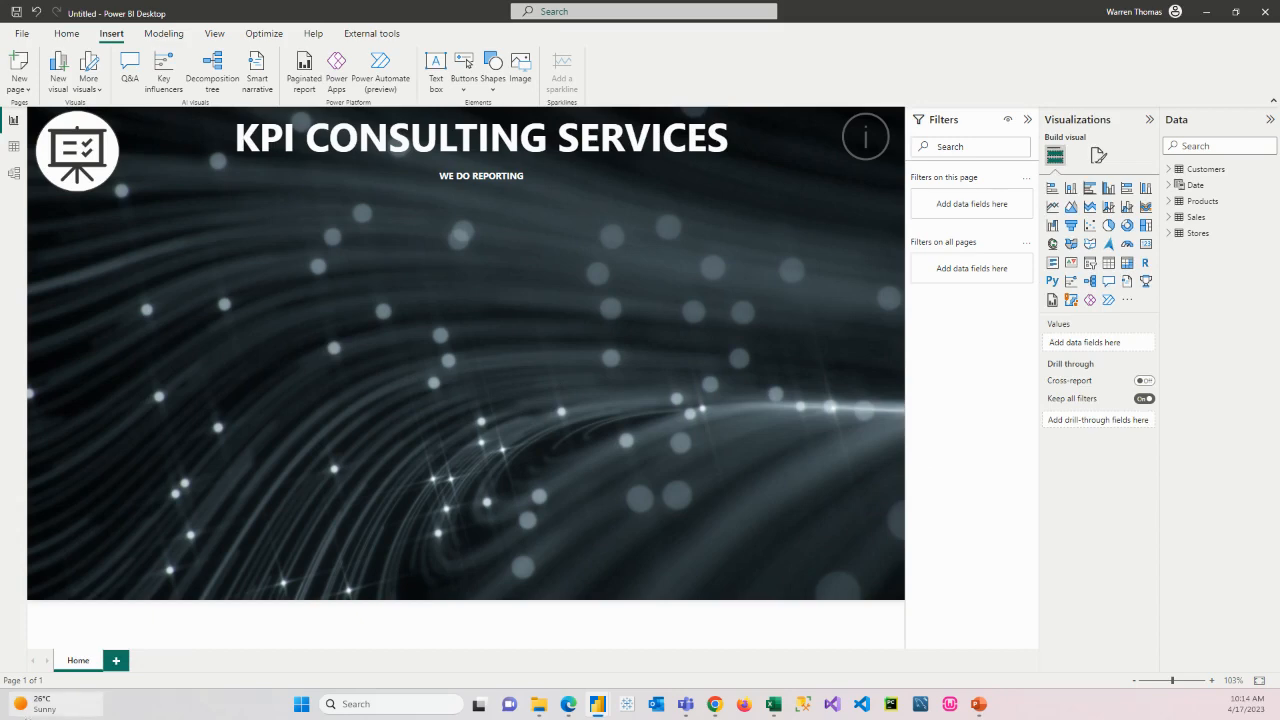
pyautogui.moveTo(60, 704)
pyautogui.click(868, 446)
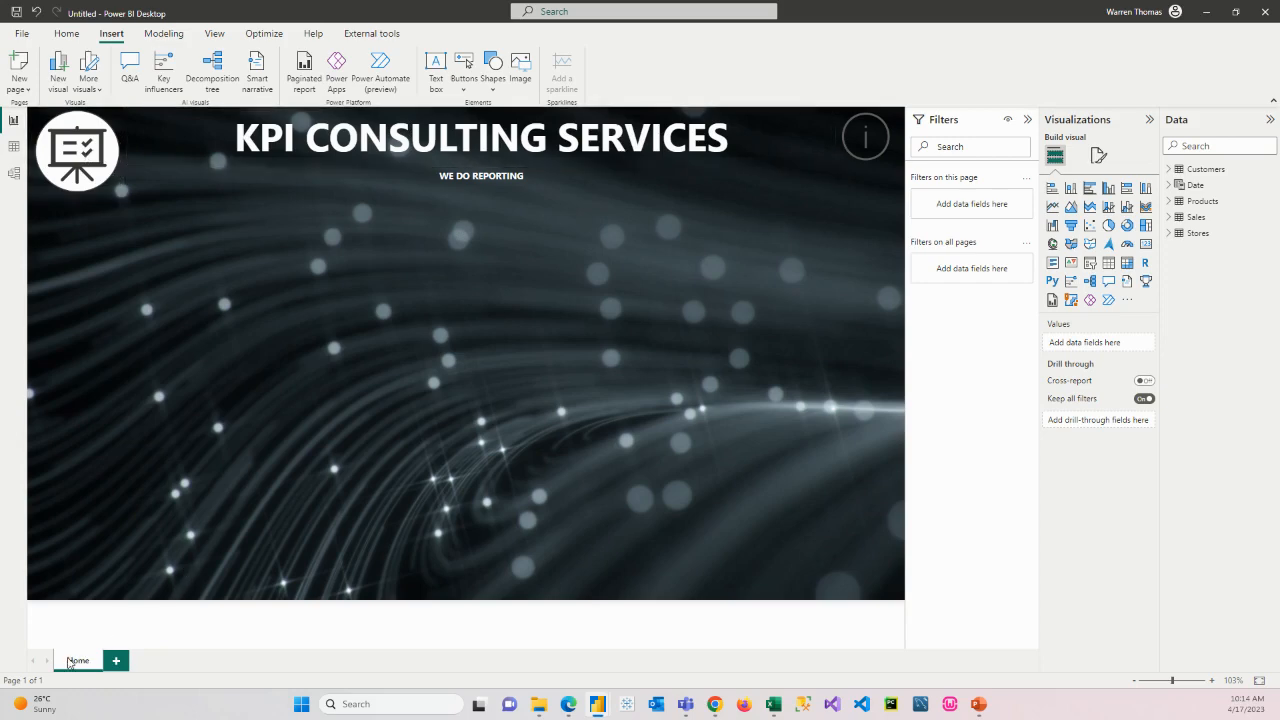
# - Duplicate the Home page and rename the copy as Dashboard
pyautogui.rightClick(70, 662)
pyautogui.click(121, 627)
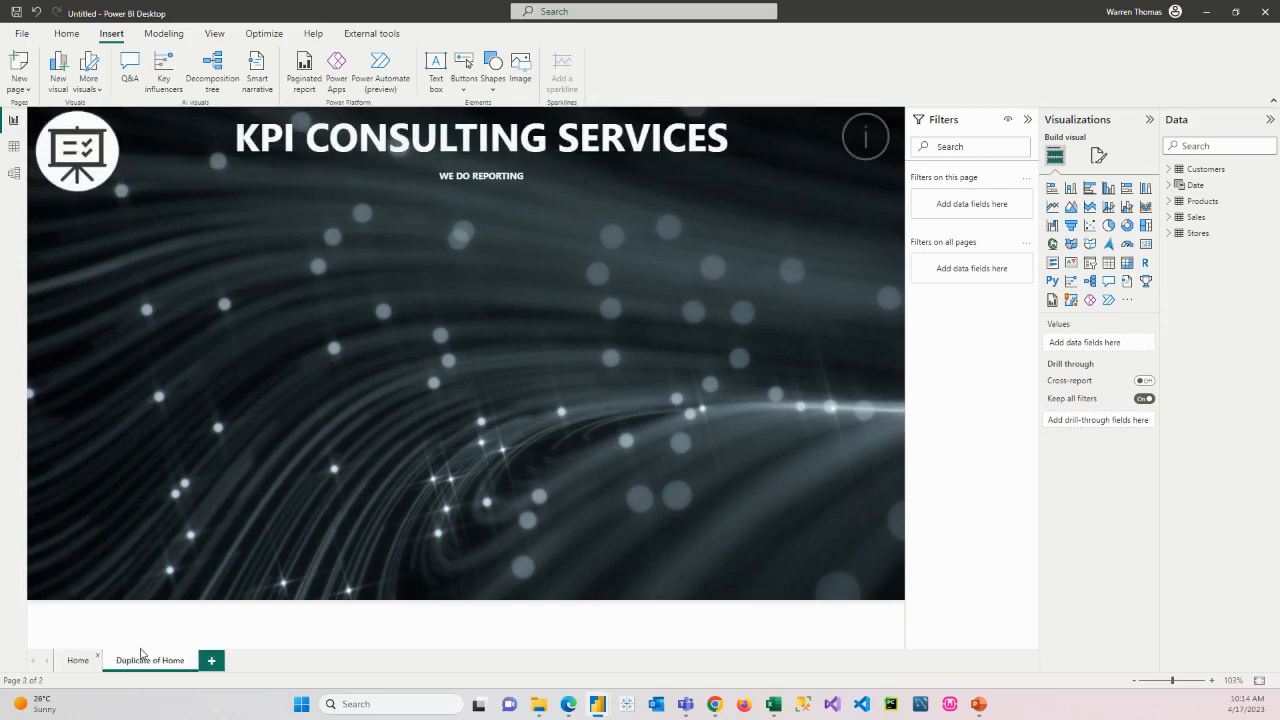
pyautogui.doubleClick(154, 669)
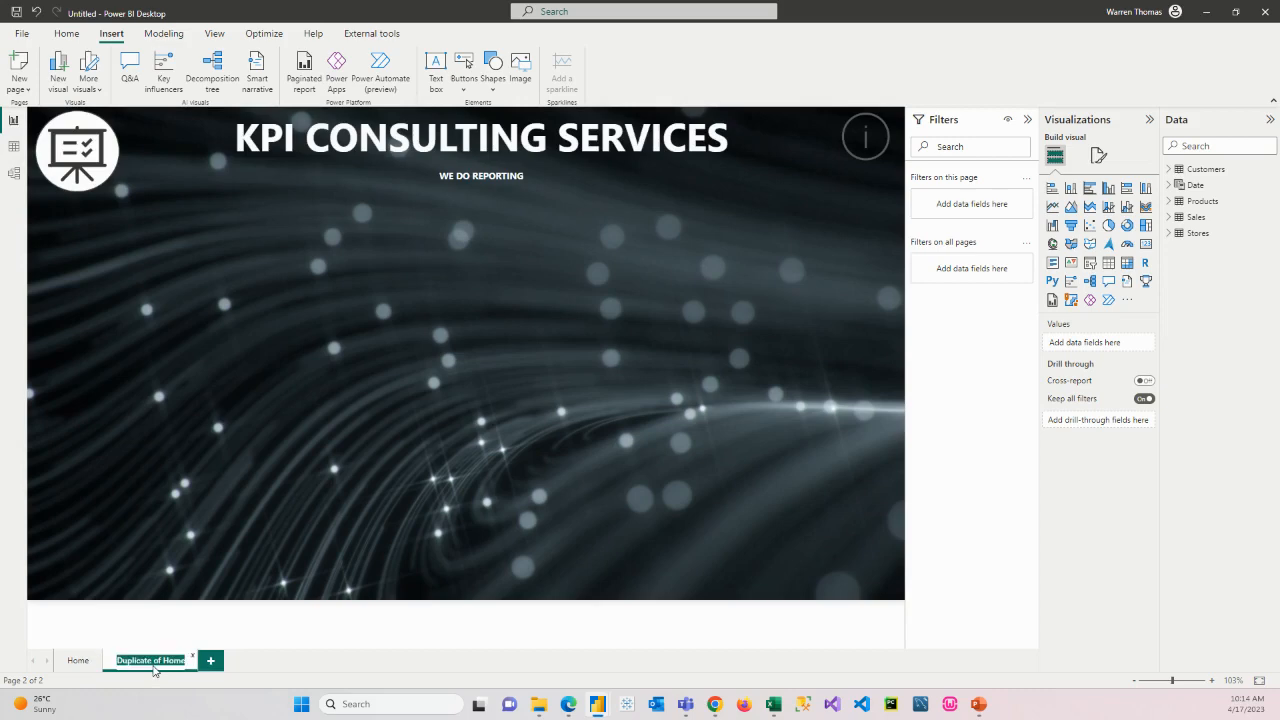
pyautogui.write('Dashboard')
pyautogui.click(300, 392)
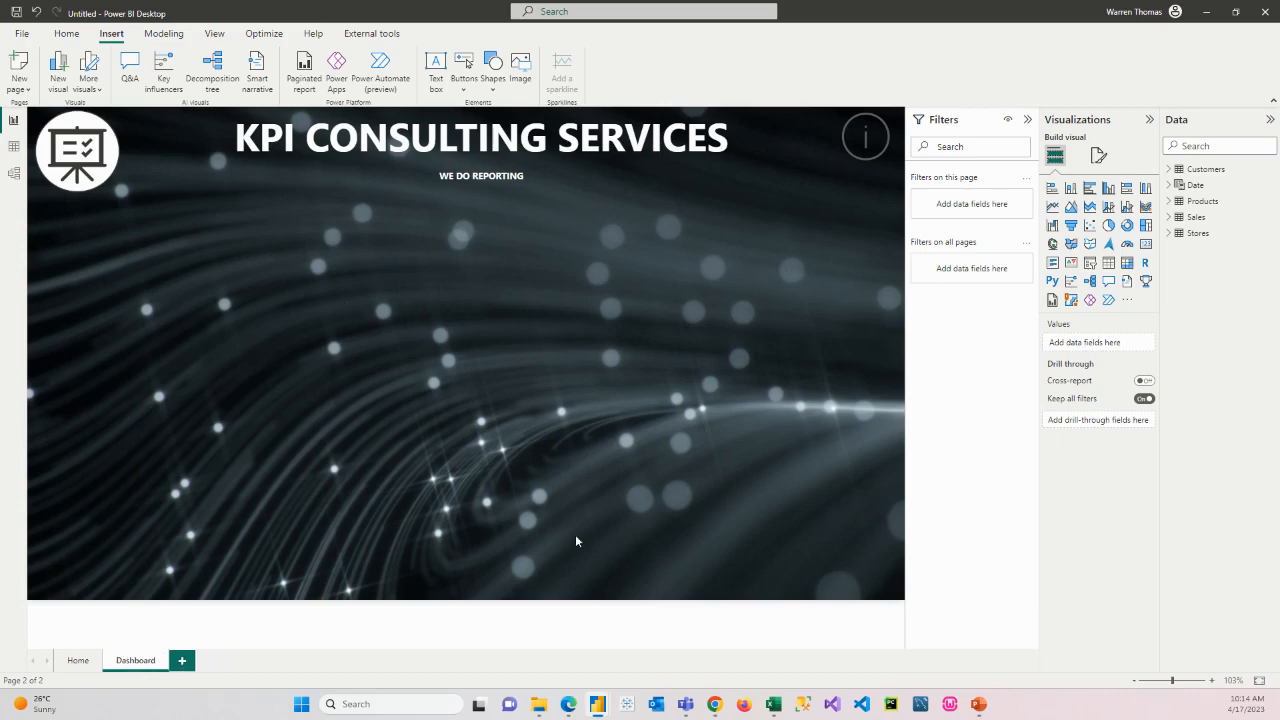
# - Remove the BAckground.jpg canvas background image from the Dashboard page
pyautogui.click(1099, 155)
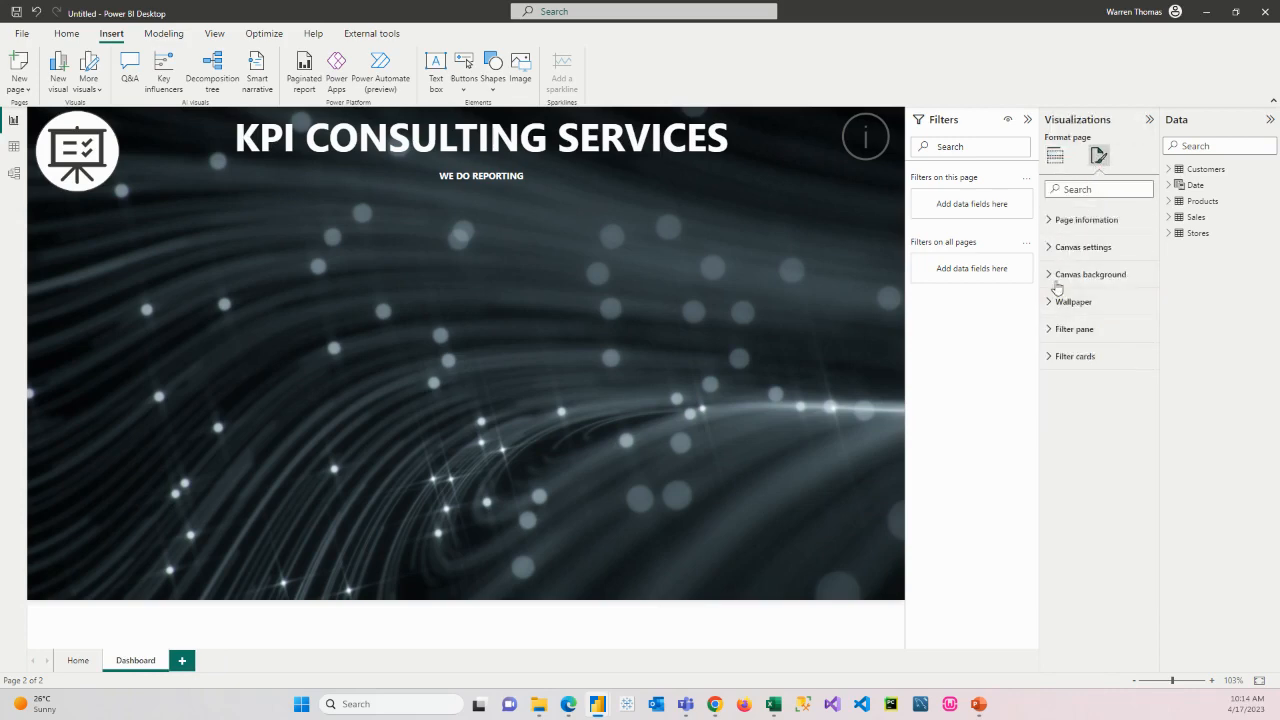
pyautogui.click(1057, 282)
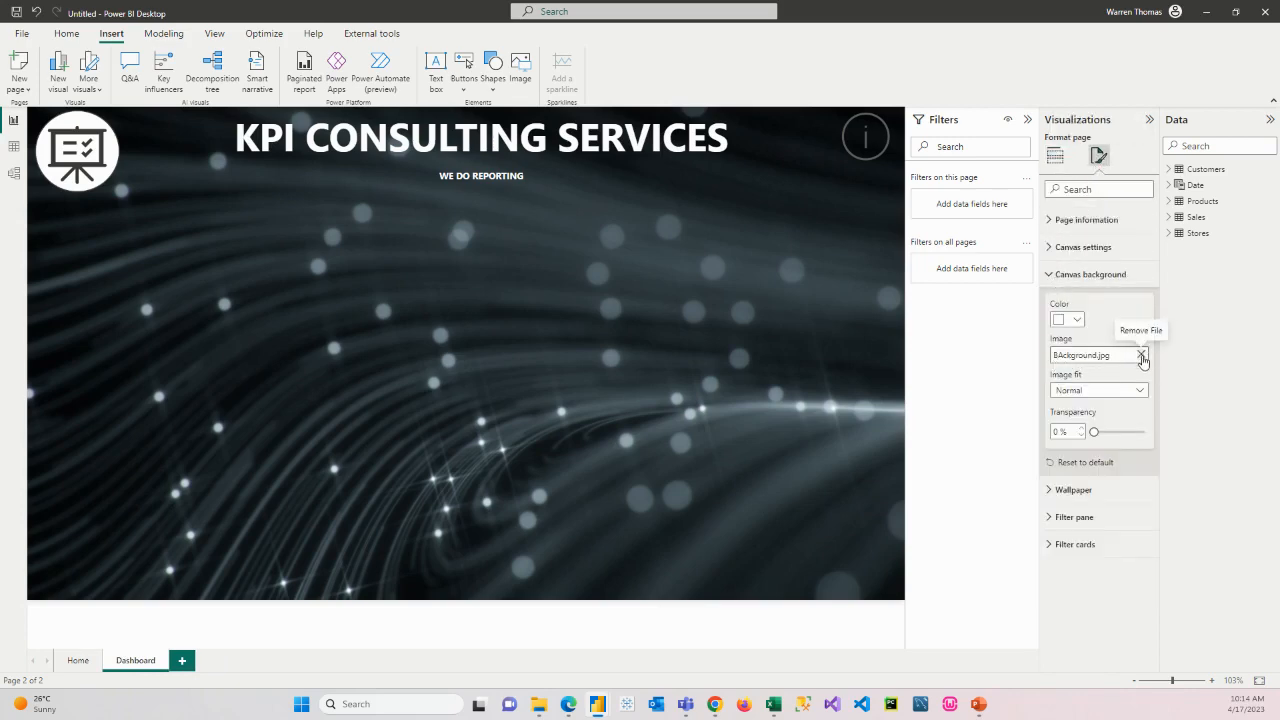
pyautogui.click(1141, 354)
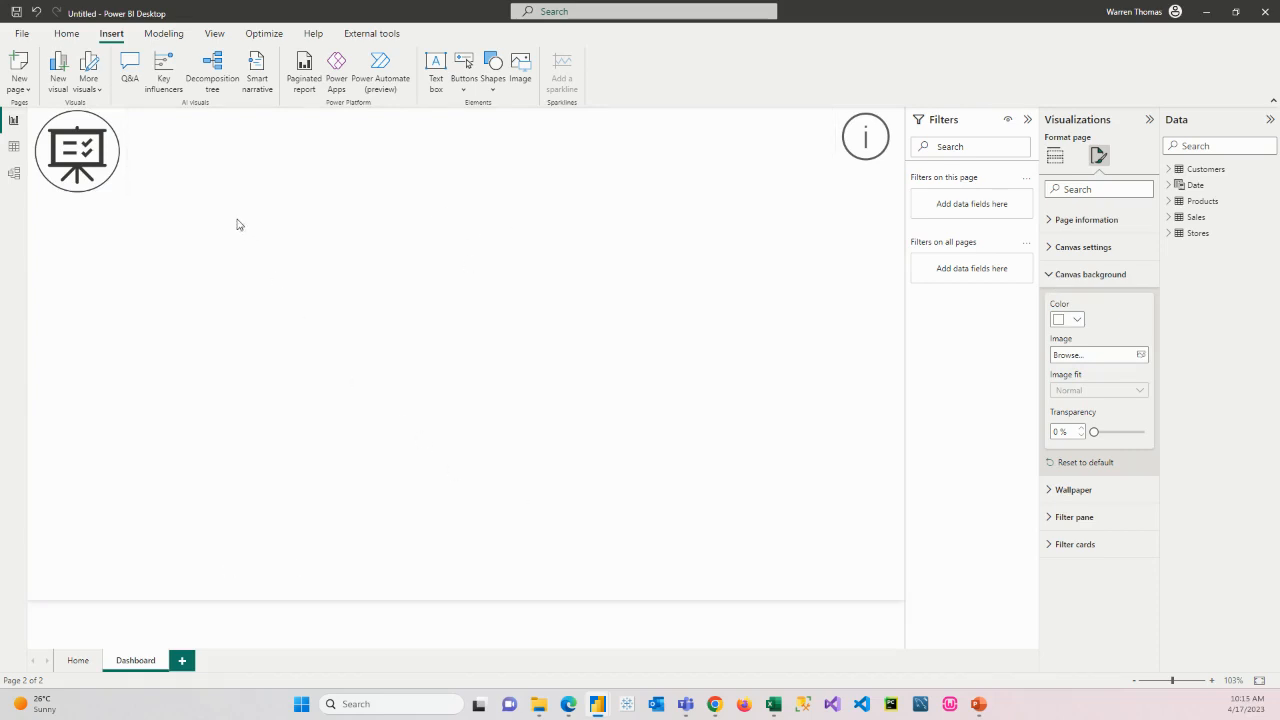
# - Apply the Accessible Default theme to the report
pyautogui.click(171, 31)
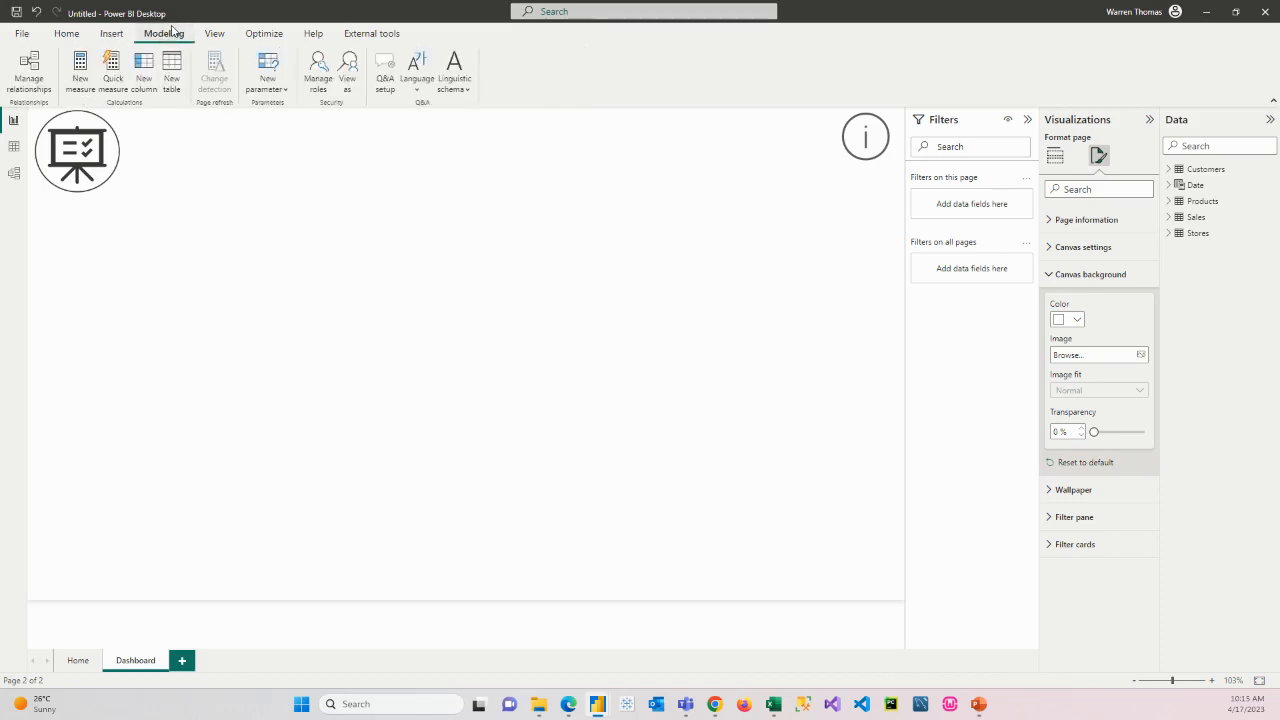
pyautogui.click(216, 34)
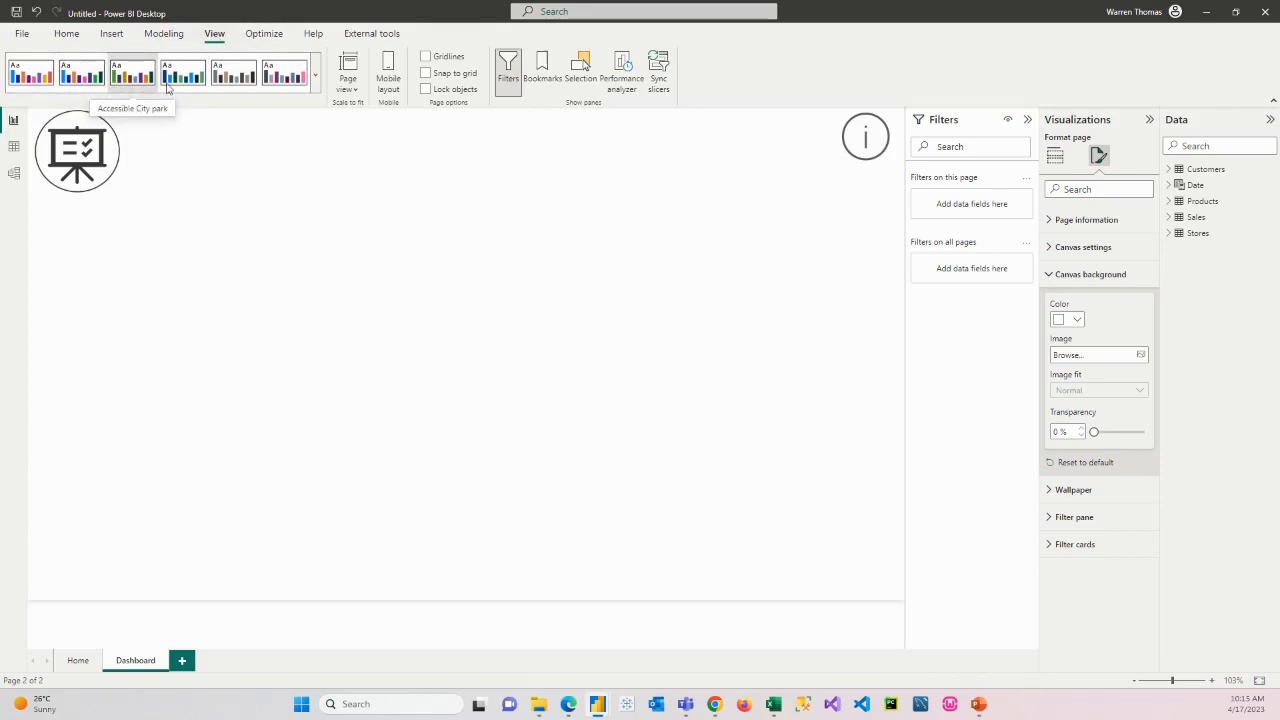
pyautogui.click(315, 76)
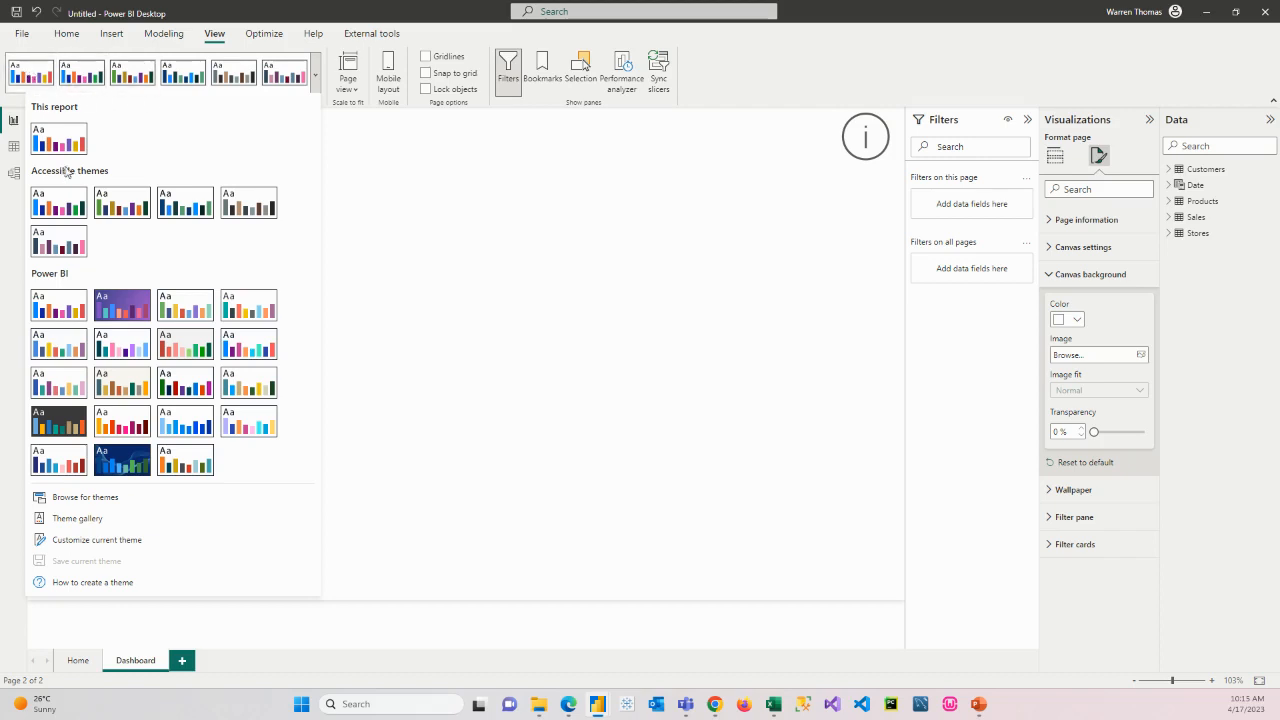
pyautogui.click(60, 203)
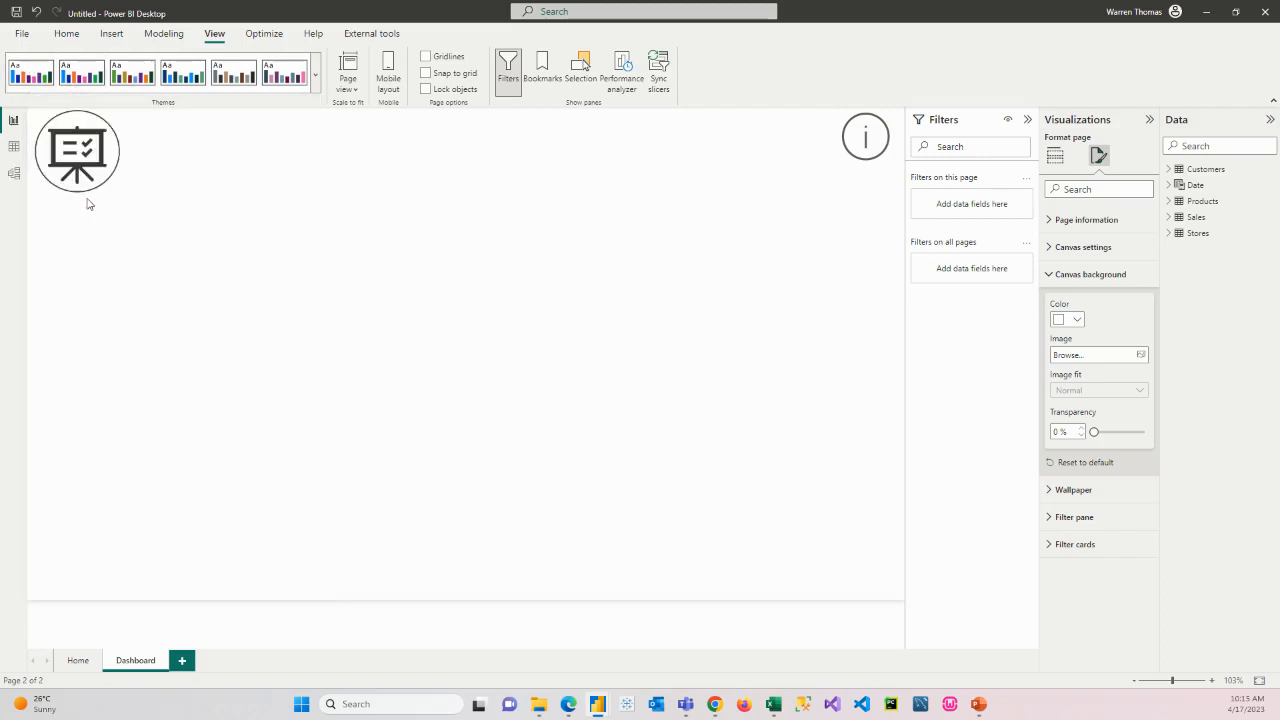
pyautogui.click(84, 77)
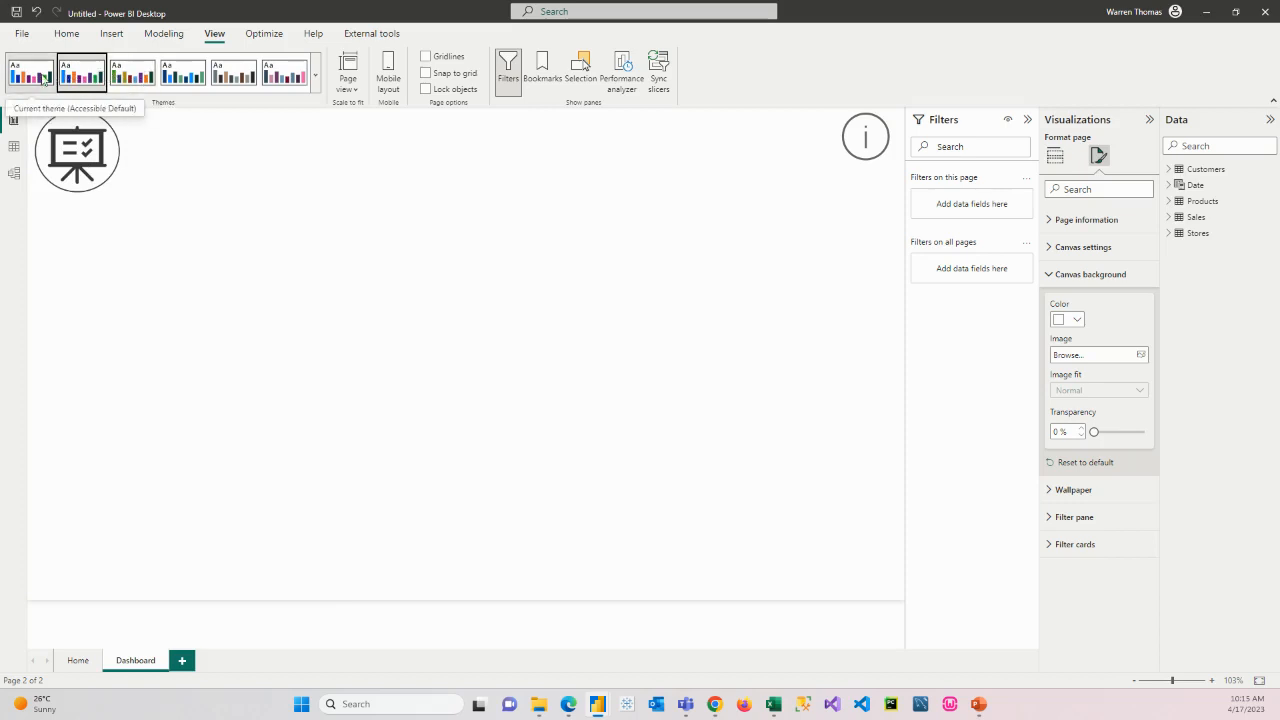
# - Apply the built-in Power BI theme with the dark grey background and blue-orange palette to the report
pyautogui.click(315, 74)
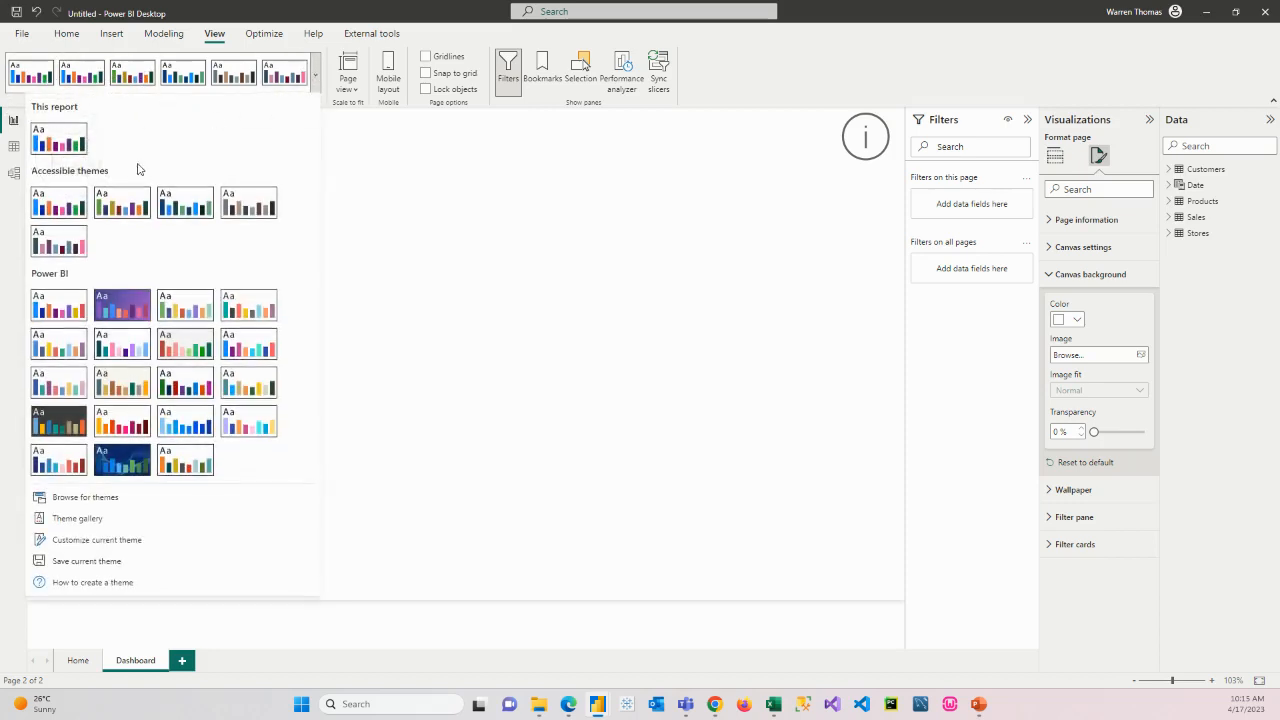
pyautogui.click(58, 430)
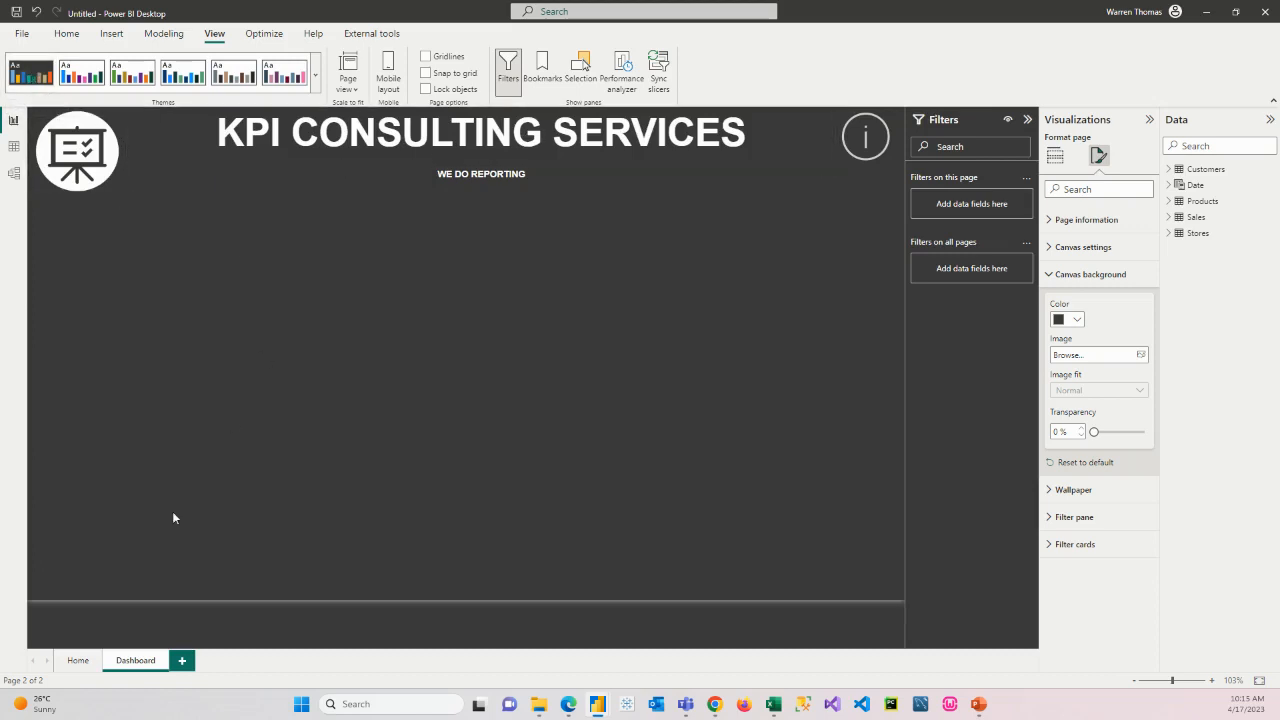
pyautogui.click(183, 661)
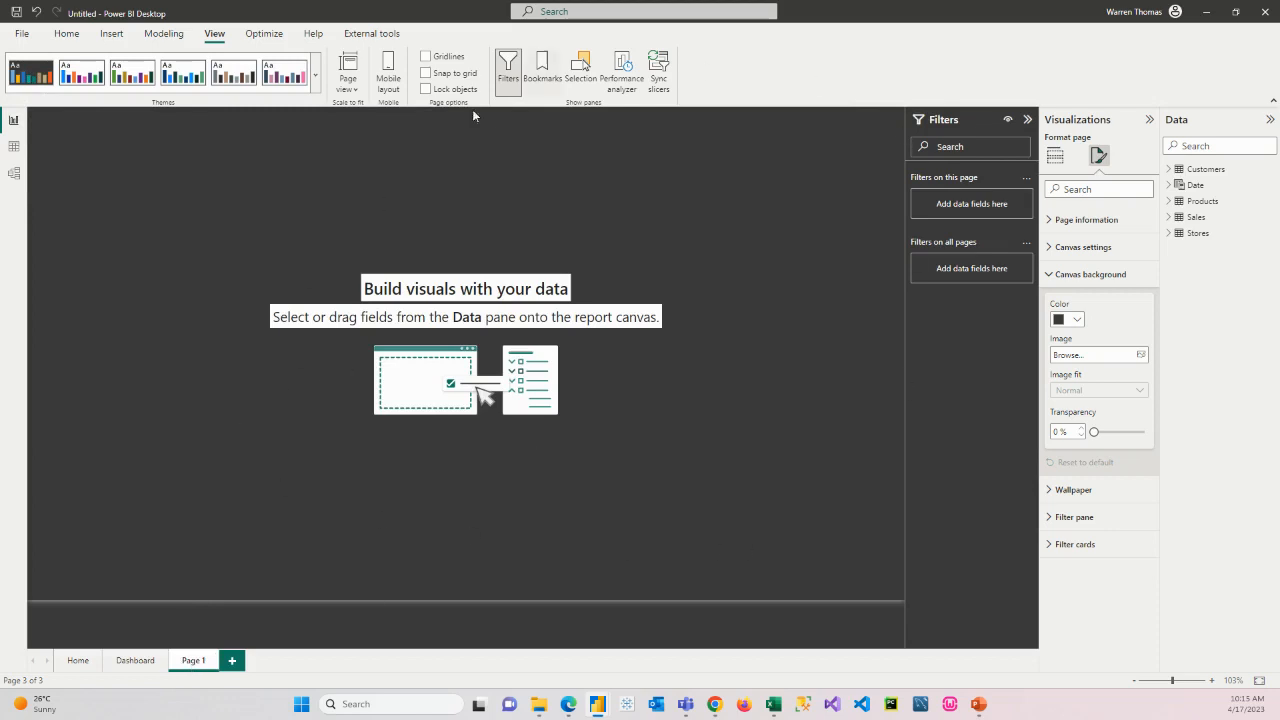
pyautogui.click(211, 660)
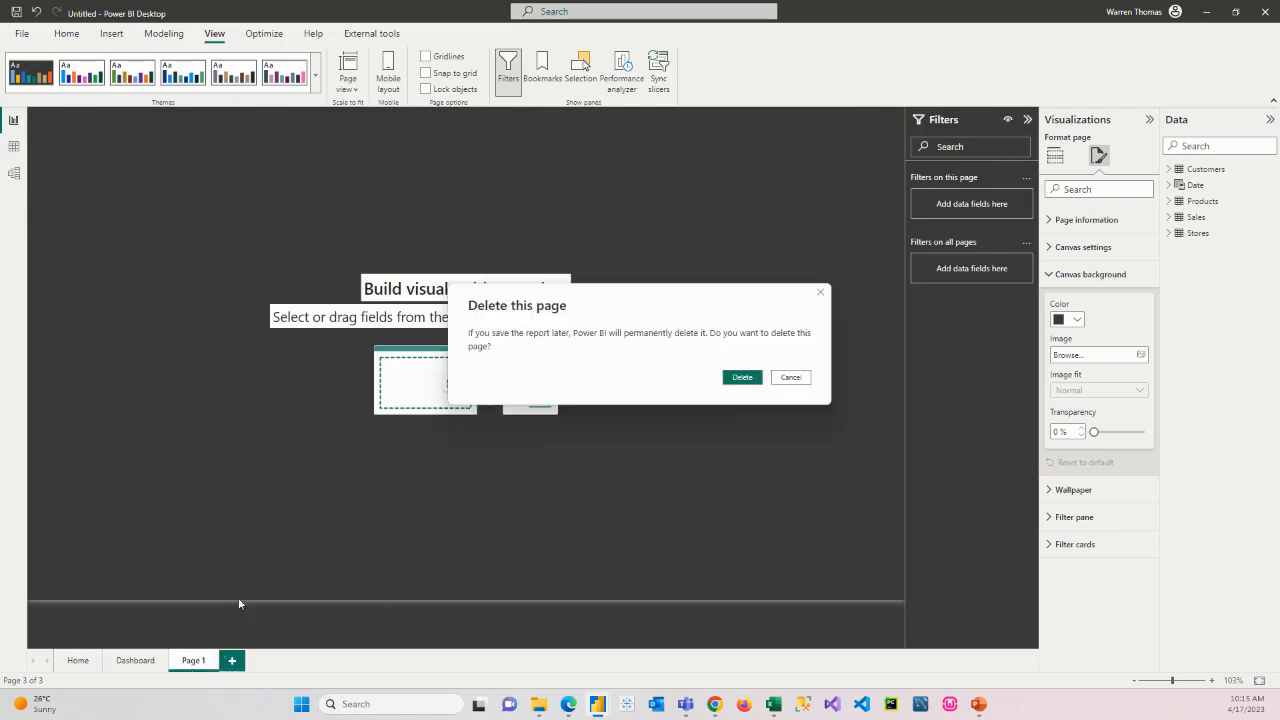
pyautogui.click(745, 379)
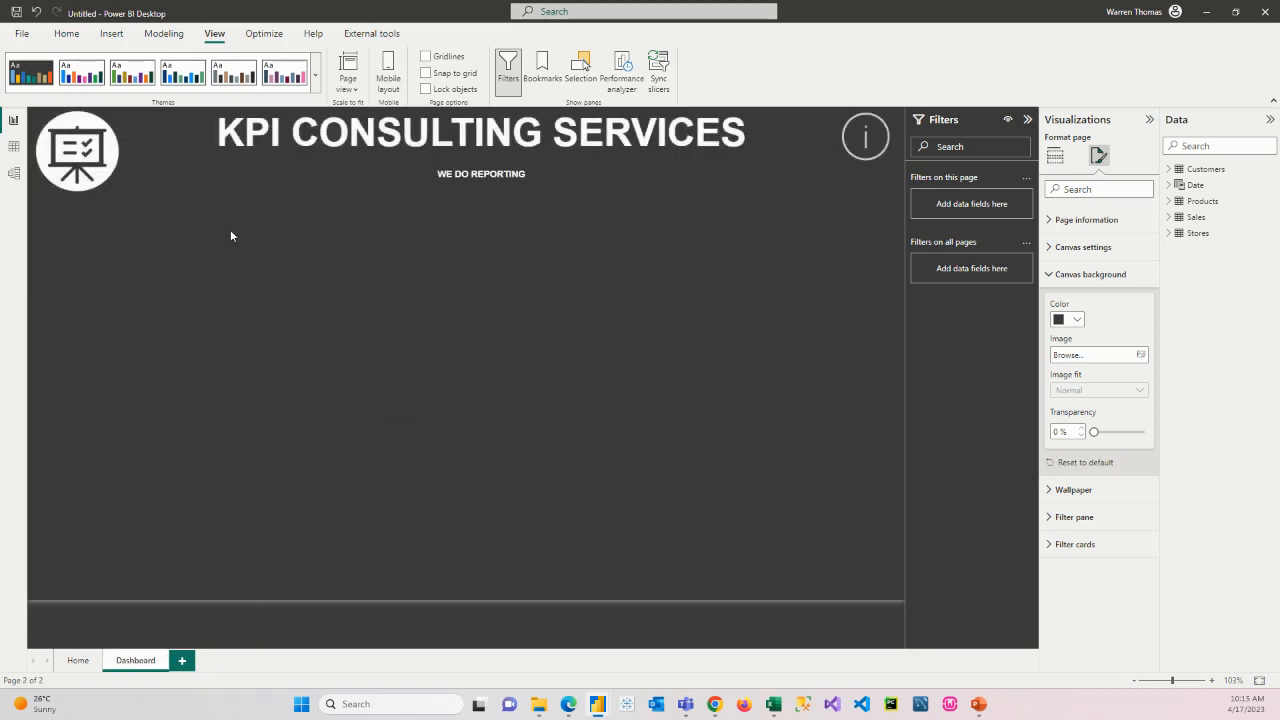
pyautogui.click(87, 148)
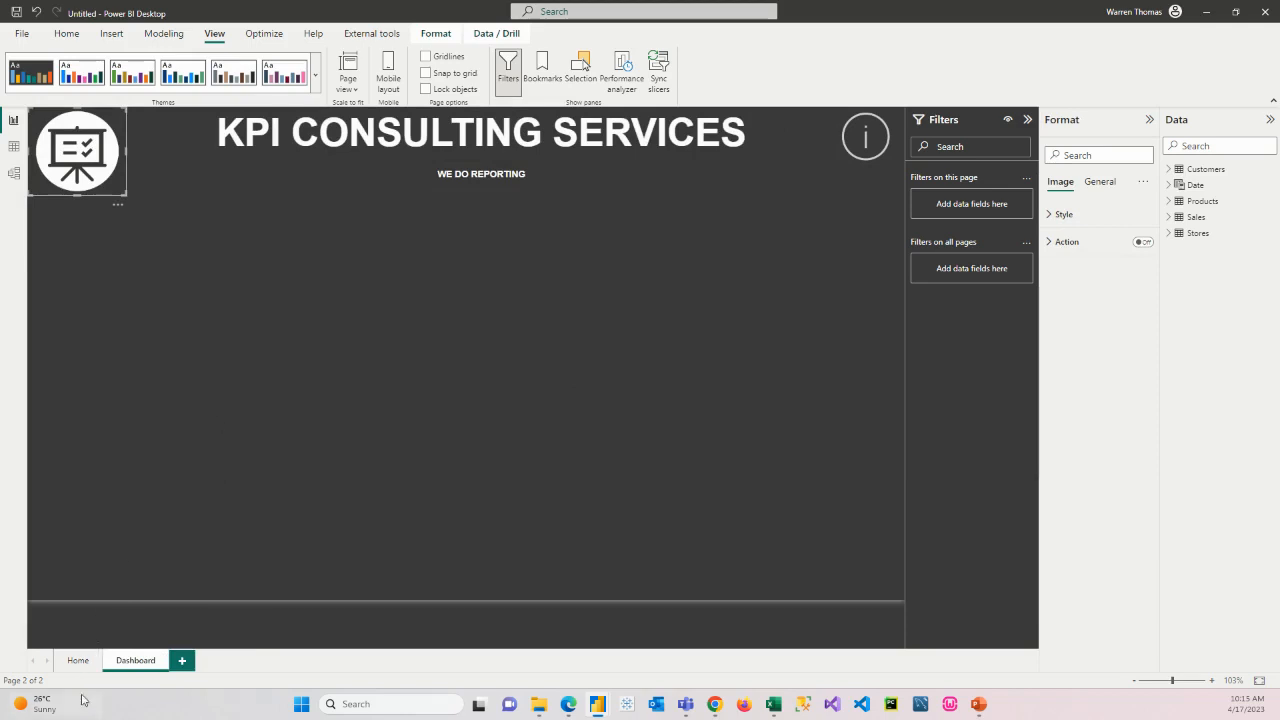
pyautogui.click(74, 663)
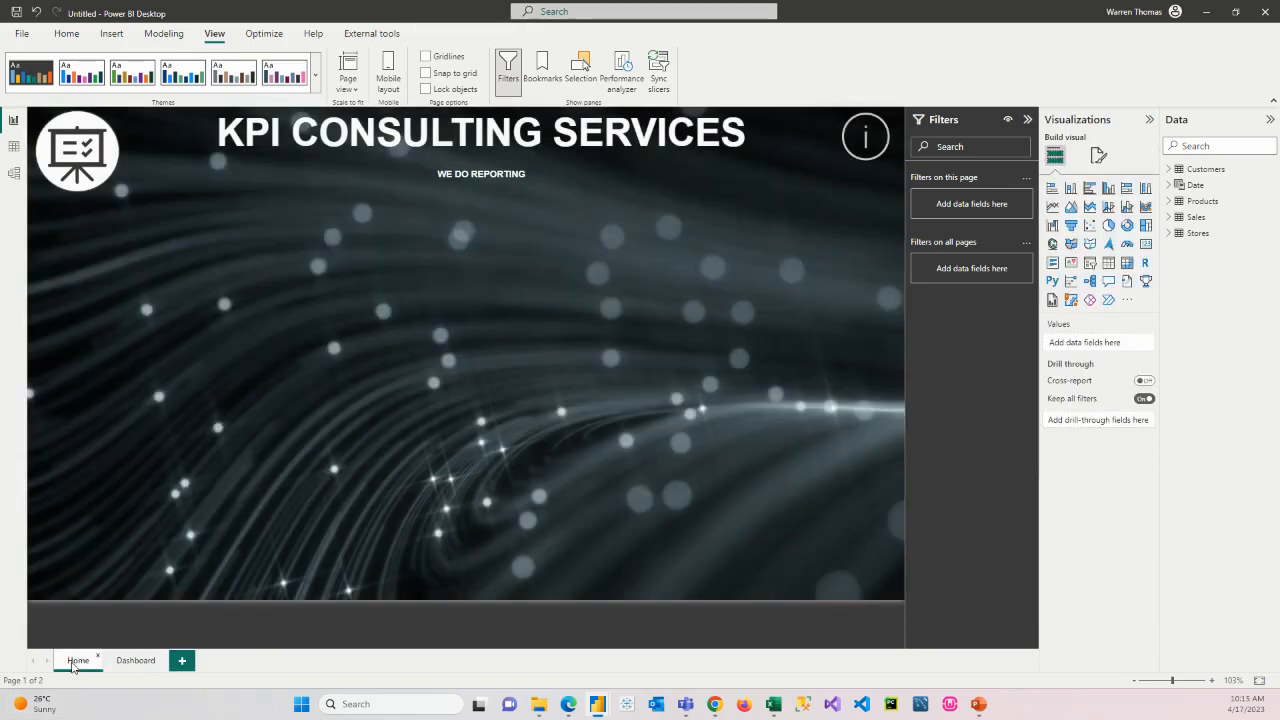
pyautogui.click(138, 665)
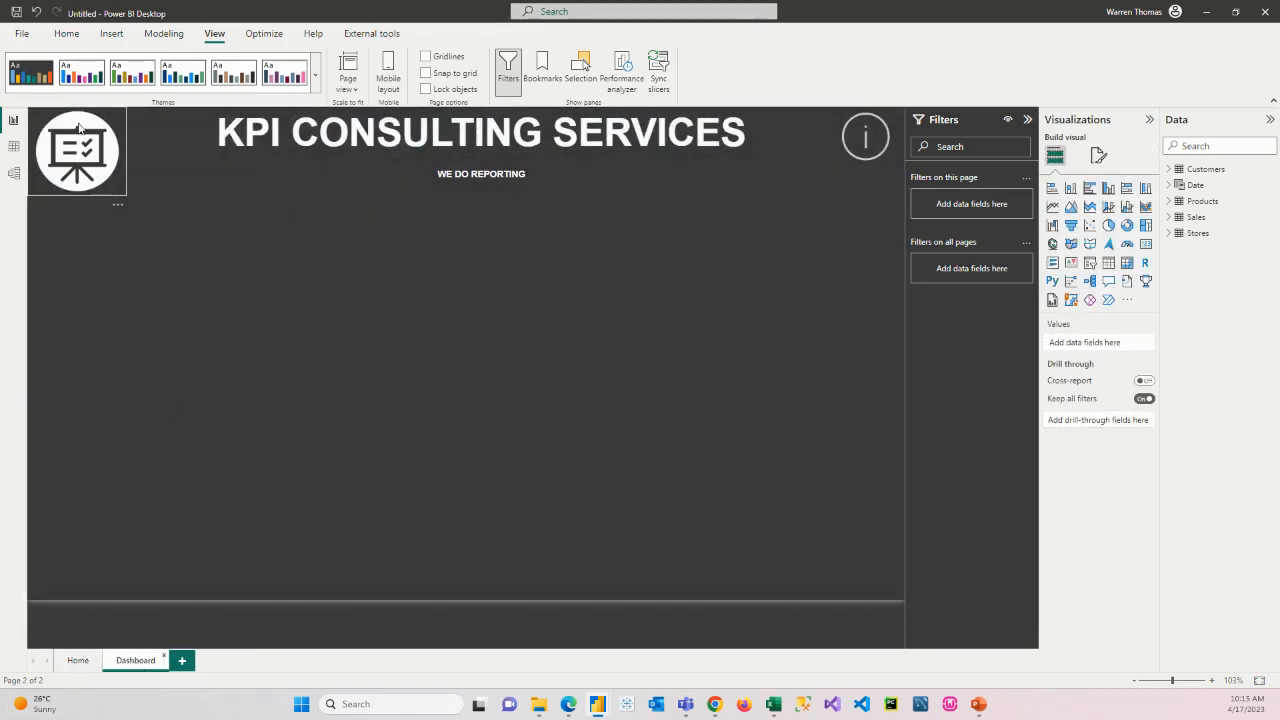
# - Give the Dashboard page's logo image a Page navigation action with Home as destination, and follow the link to test it
pyautogui.click(84, 157)
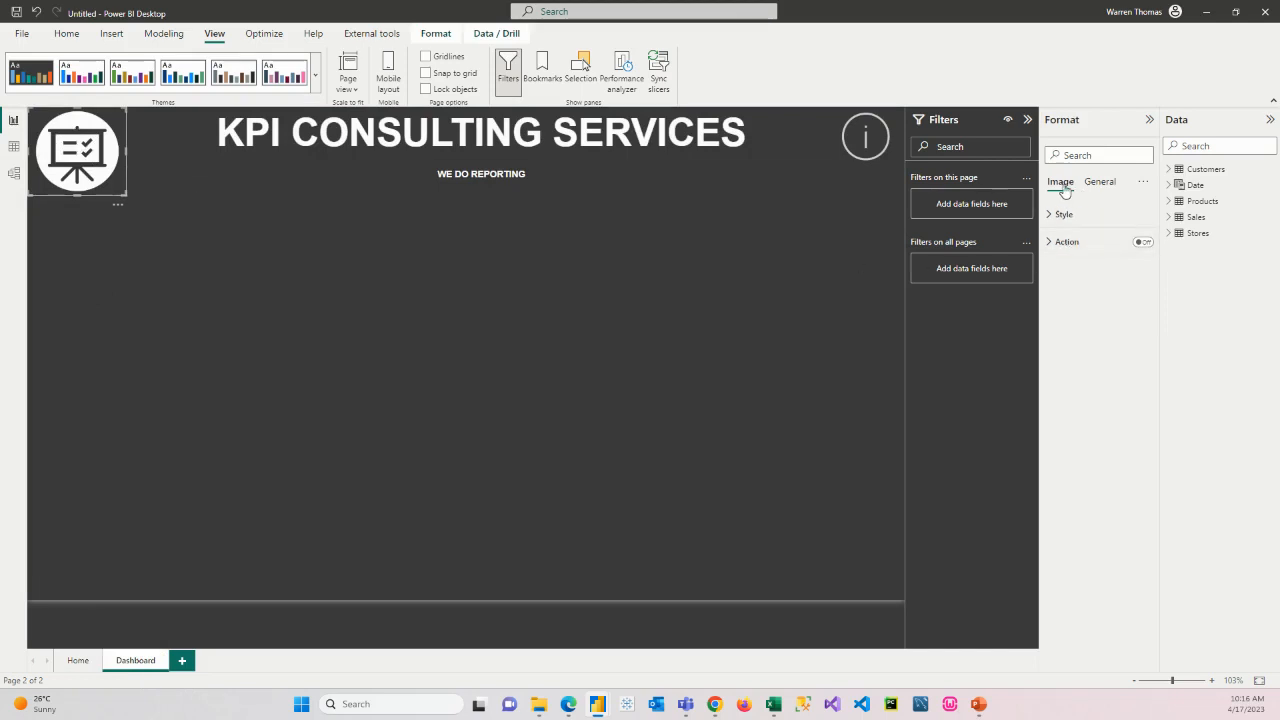
pyautogui.click(1142, 243)
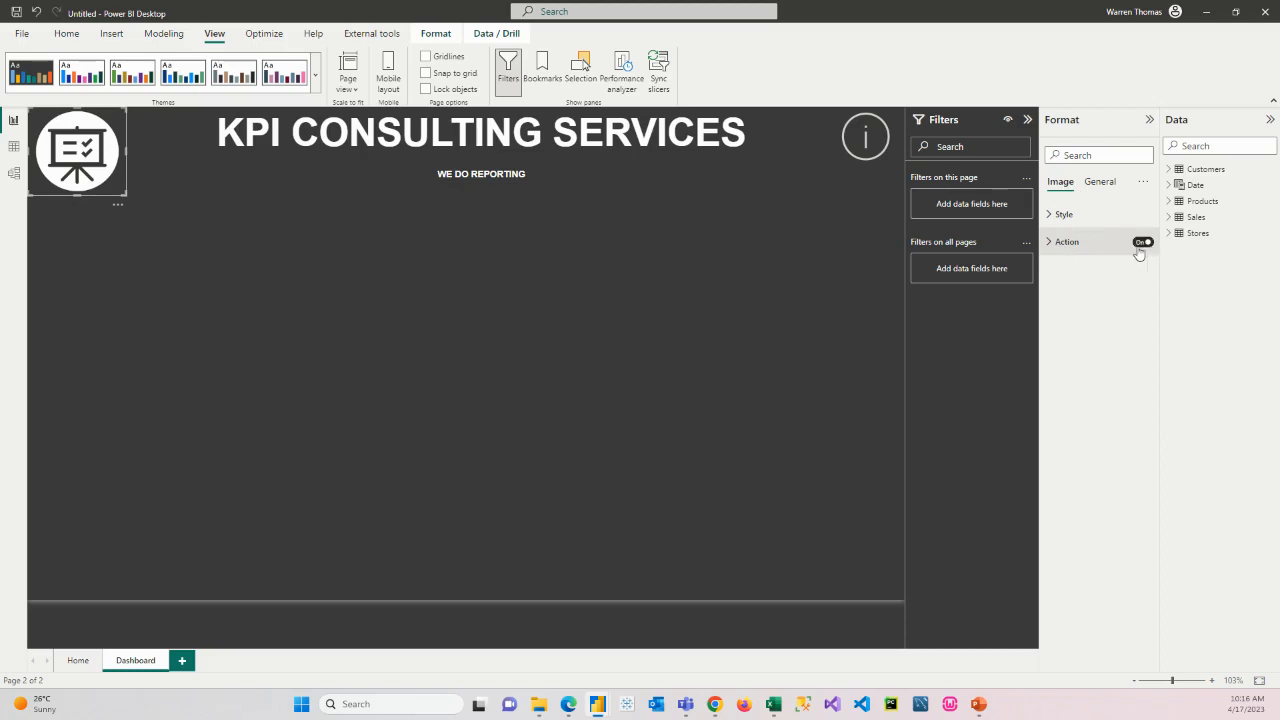
pyautogui.click(1058, 243)
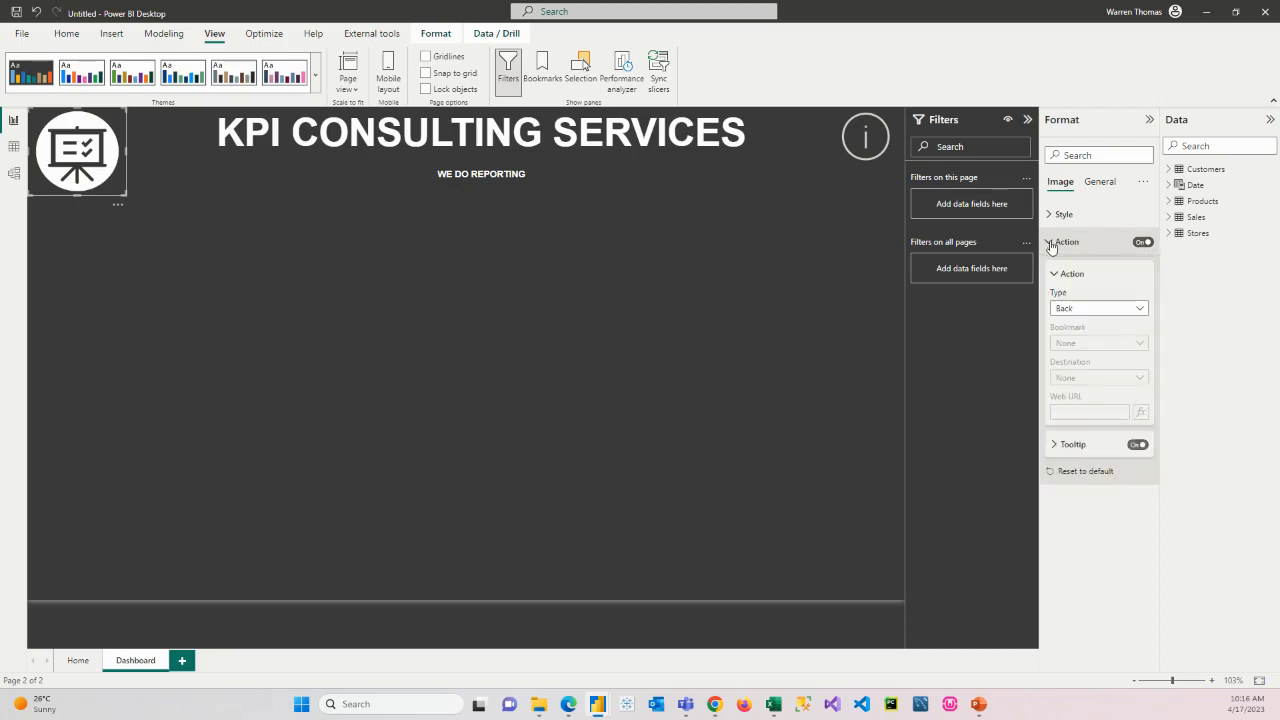
pyautogui.click(1137, 310)
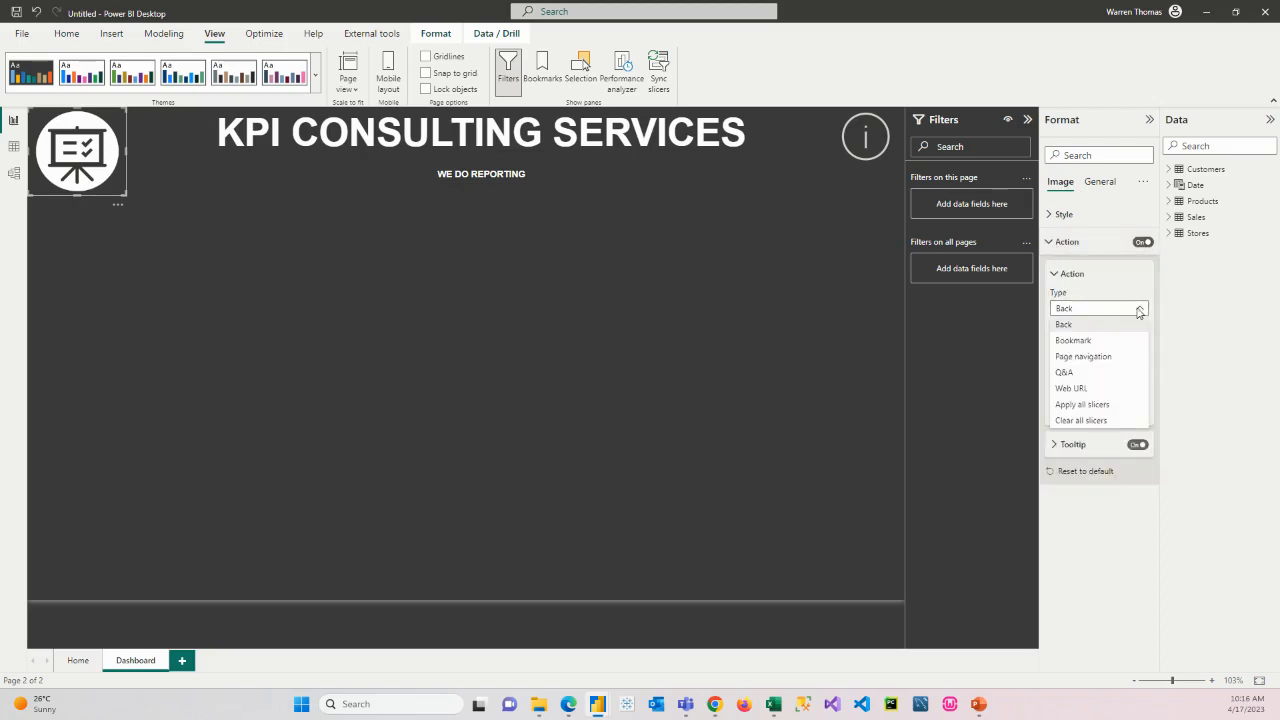
pyautogui.click(1070, 358)
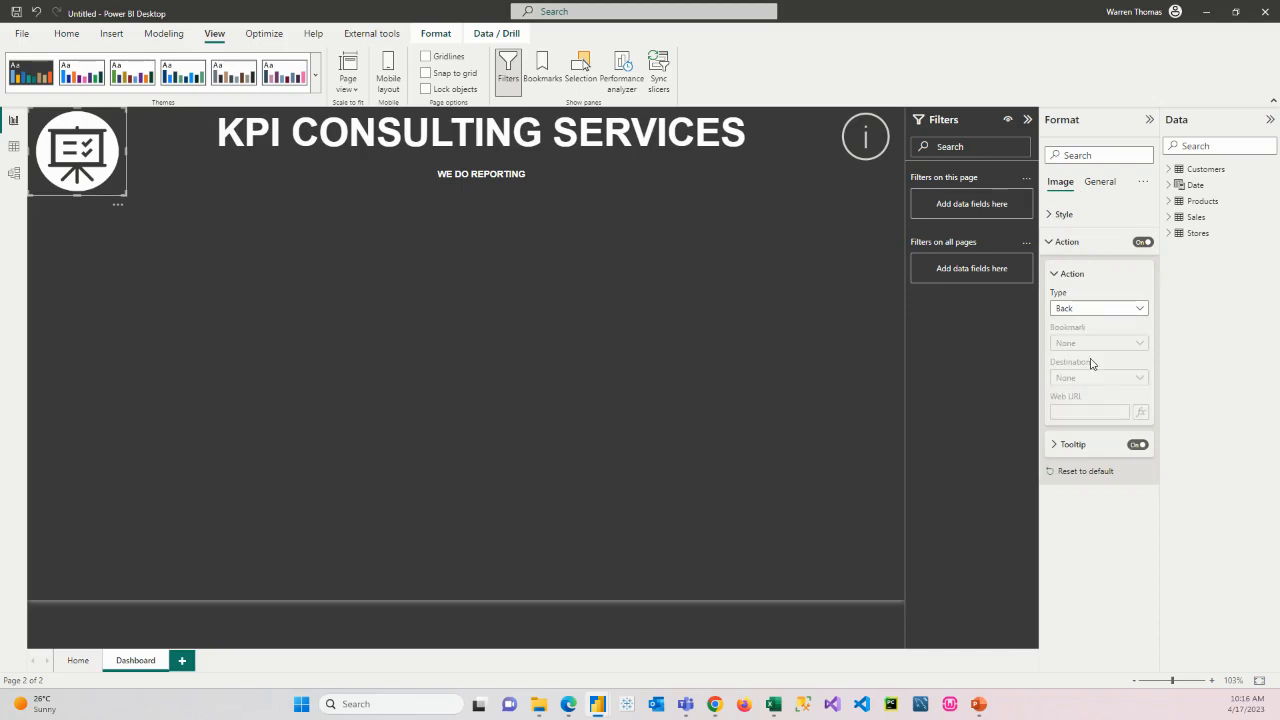
pyautogui.click(1120, 378)
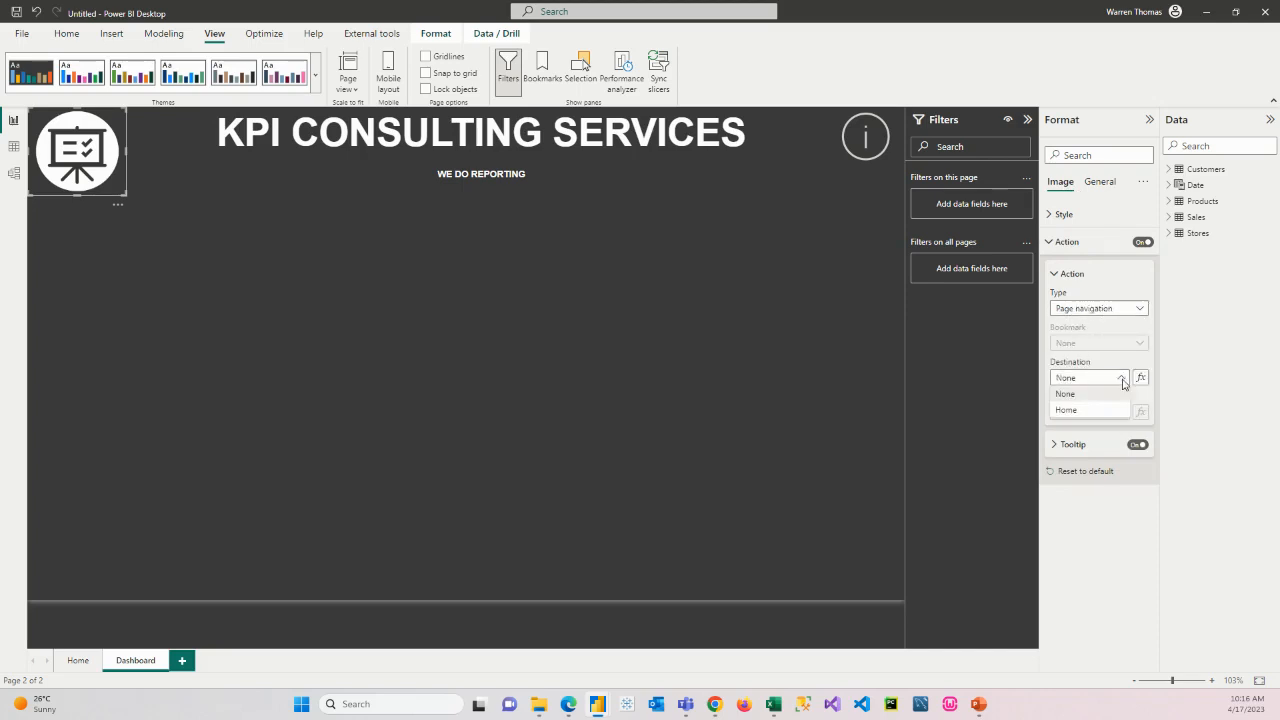
pyautogui.click(1081, 415)
pyautogui.click(401, 496)
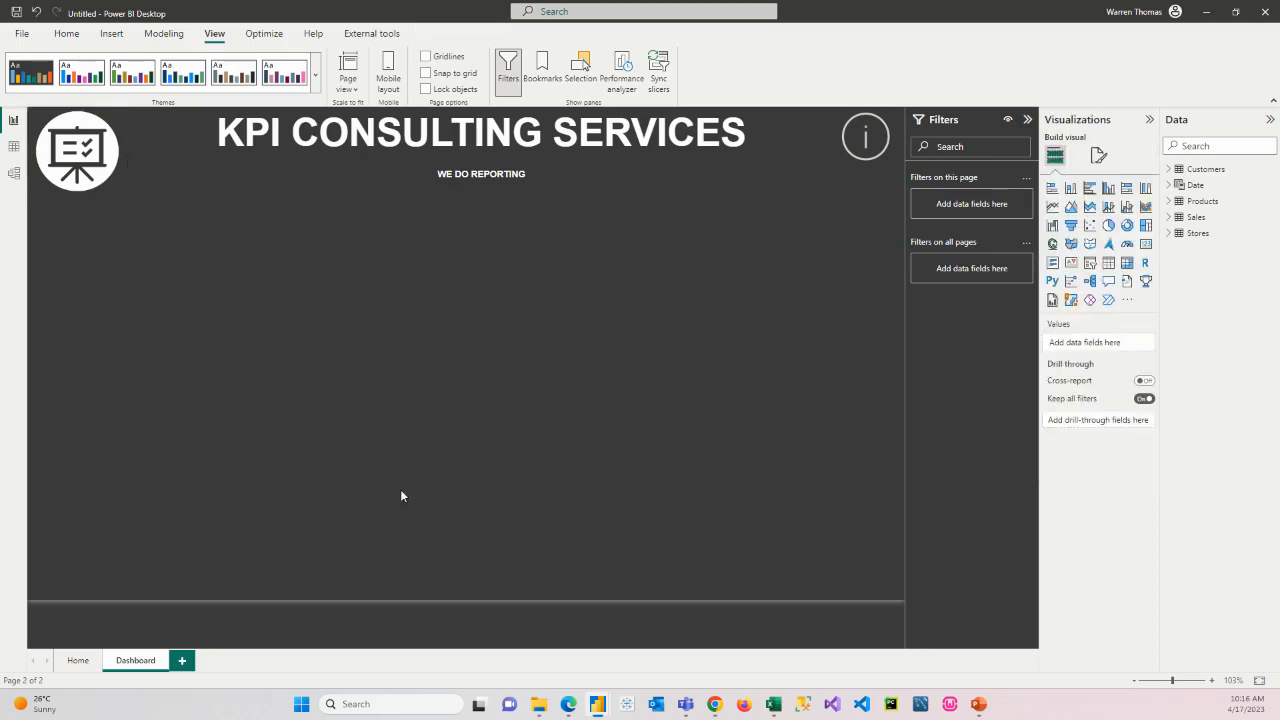
pyautogui.click(84, 152)
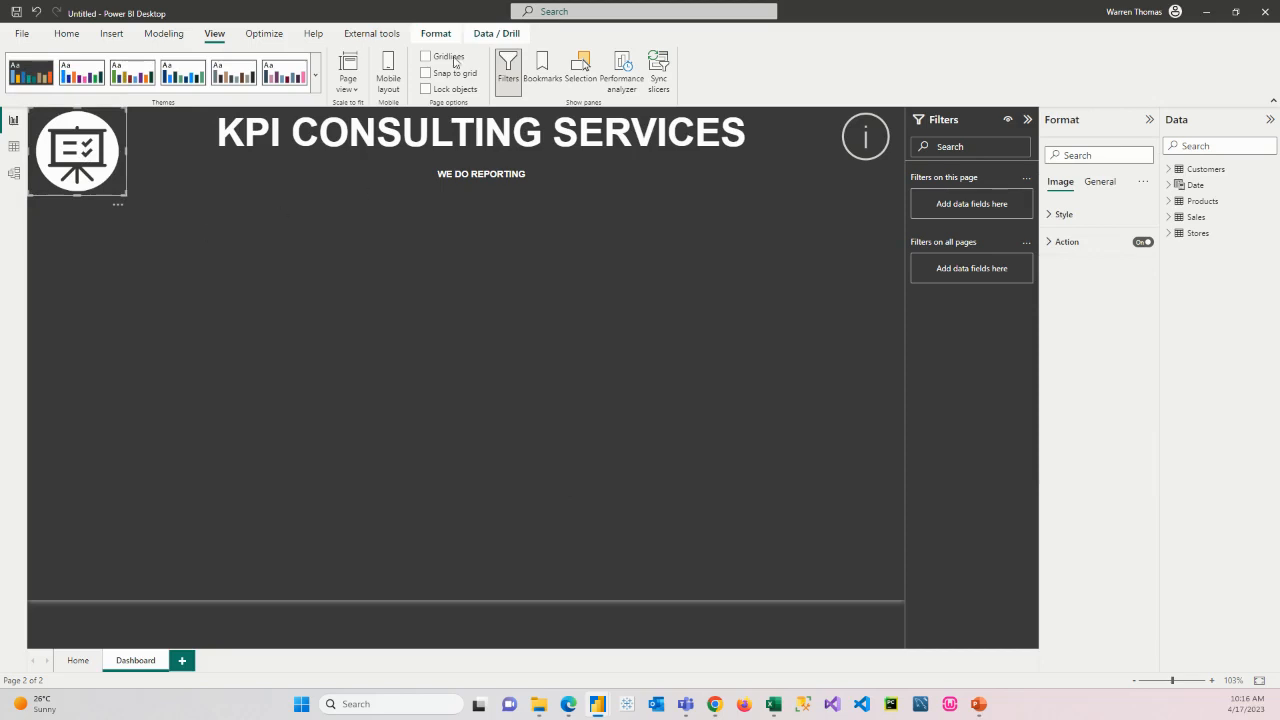
pyautogui.keyDown('ctrl'); pyautogui.click(80, 158); pyautogui.keyUp('ctrl')
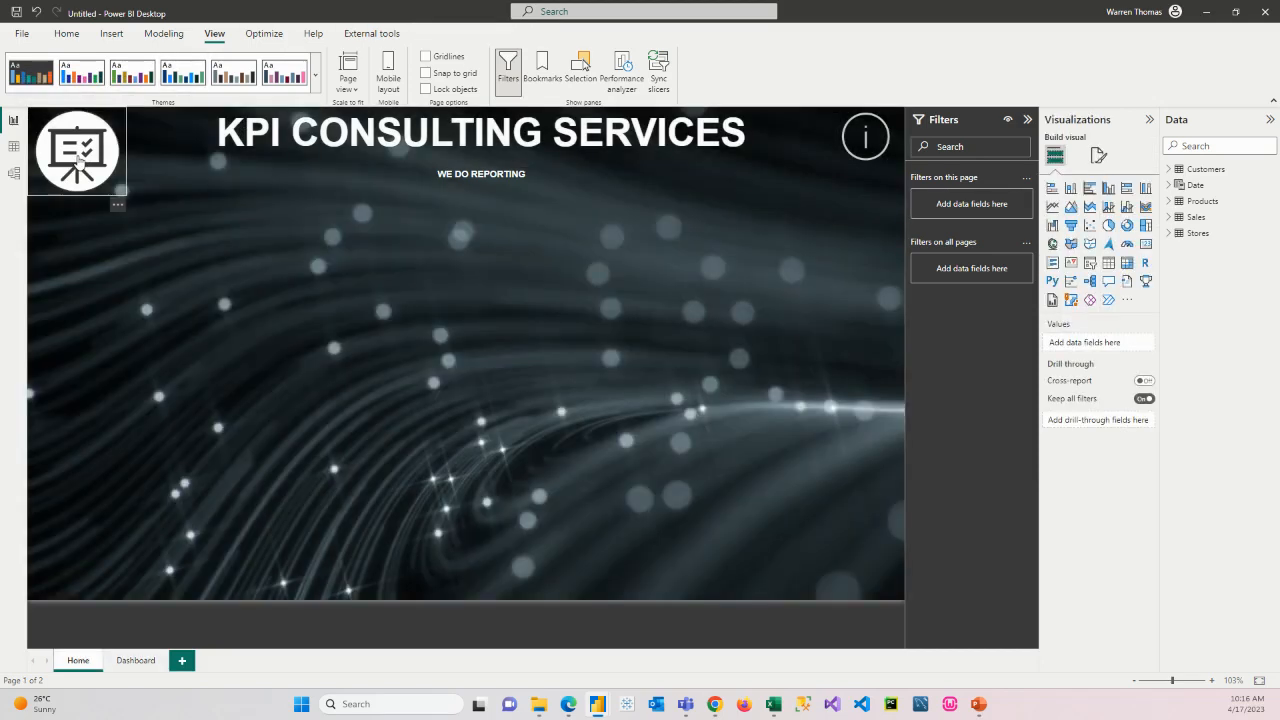